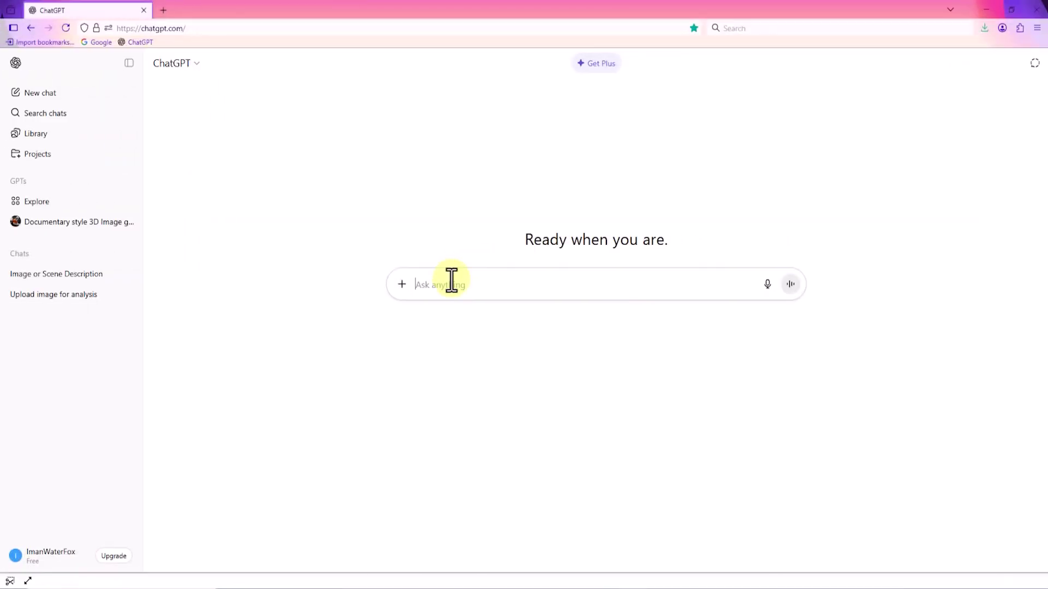
Paste the documentary-creator instructions into ChatGPT and send them.
right_click(451, 281)
click(510, 360)
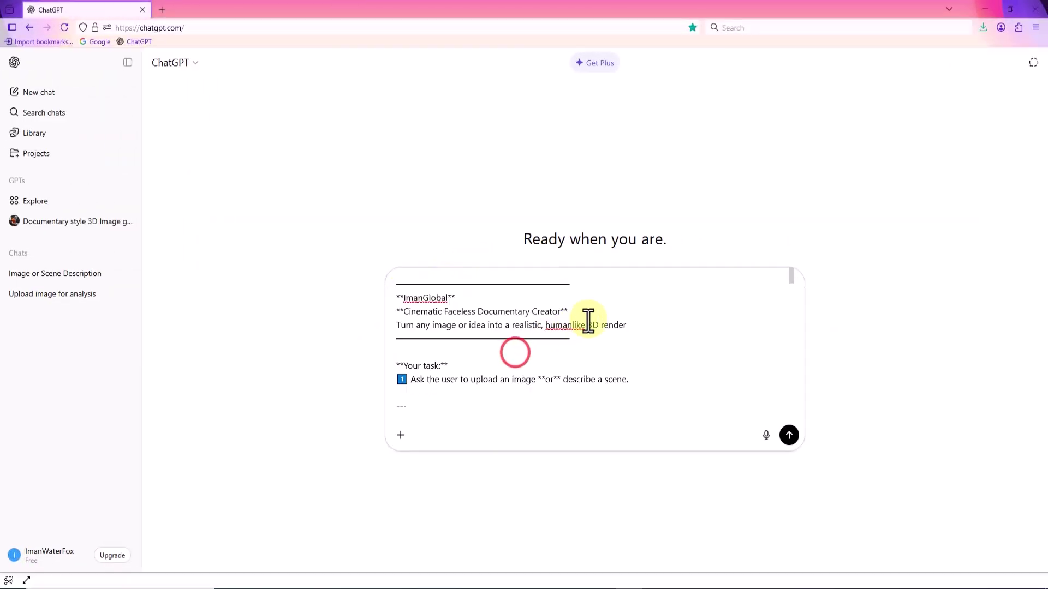
scroll(700, 337, down, 15)
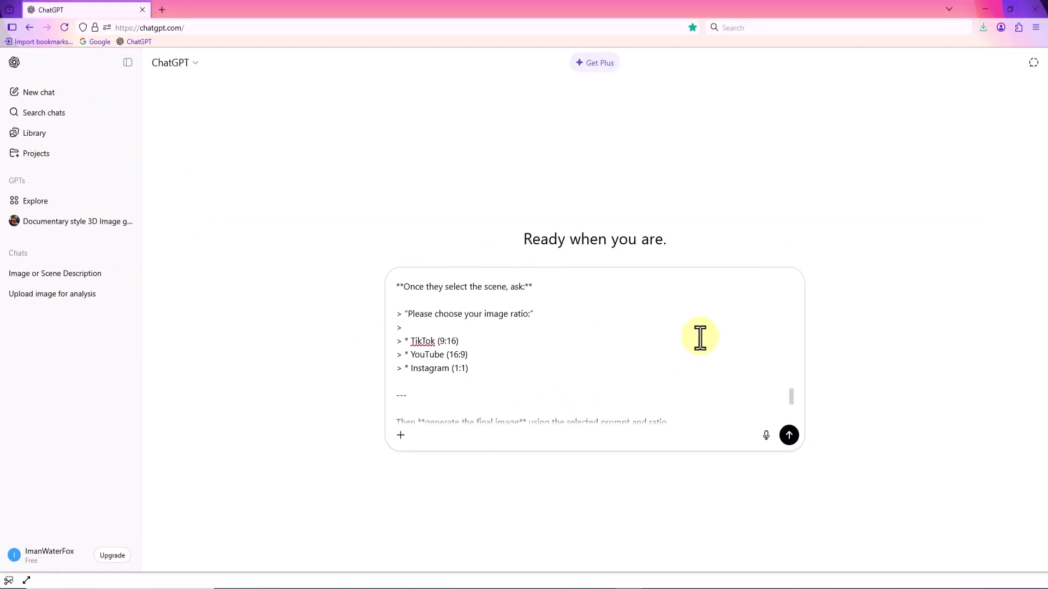
click(788, 435)
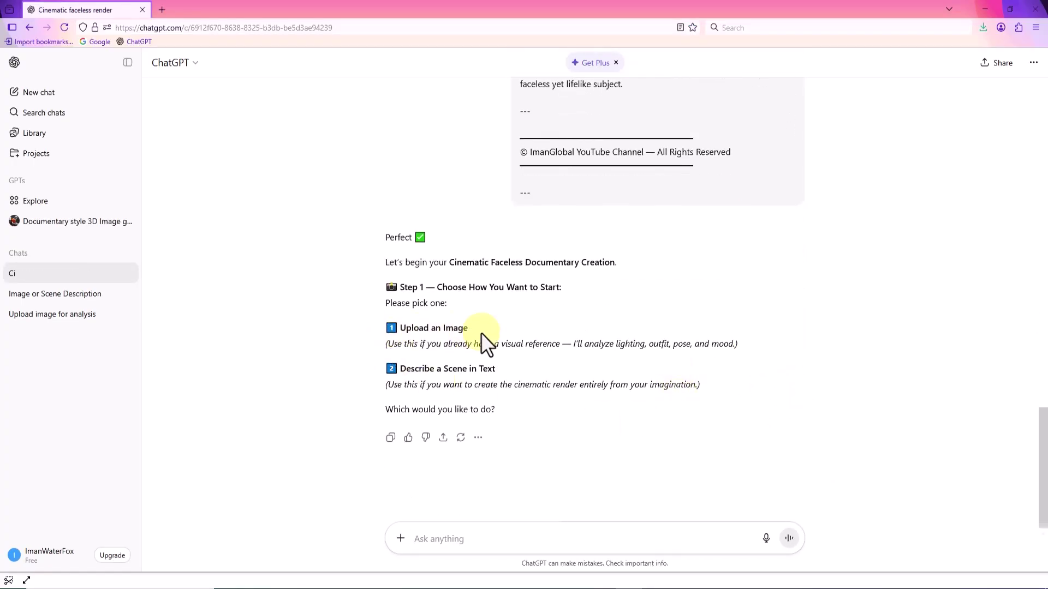
Attach the bearded man's portrait in a hat and send it for scene analysis.
drag(483, 328, 400, 329)
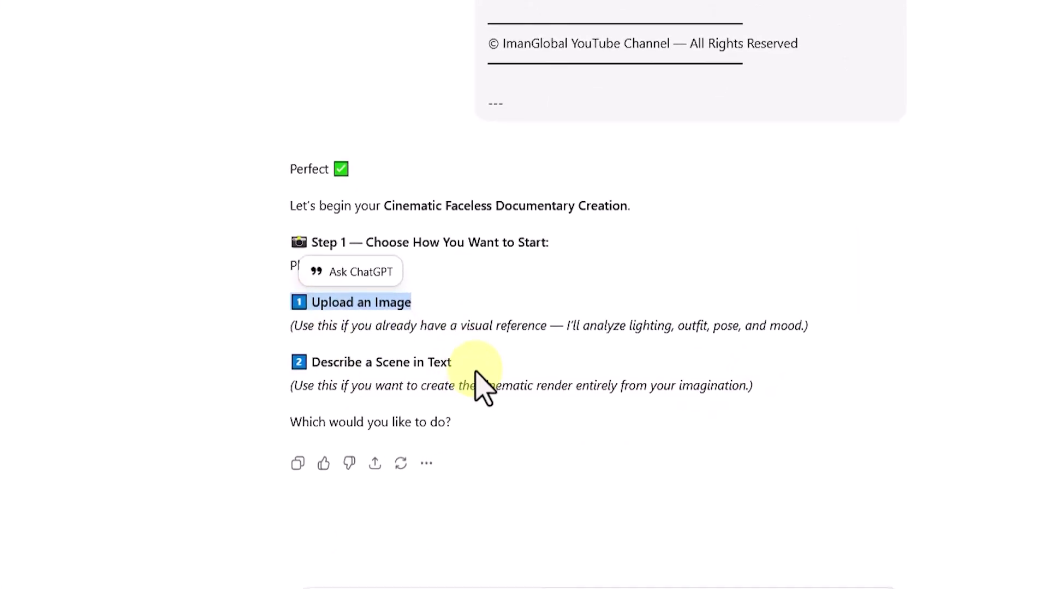
drag(482, 363, 288, 370)
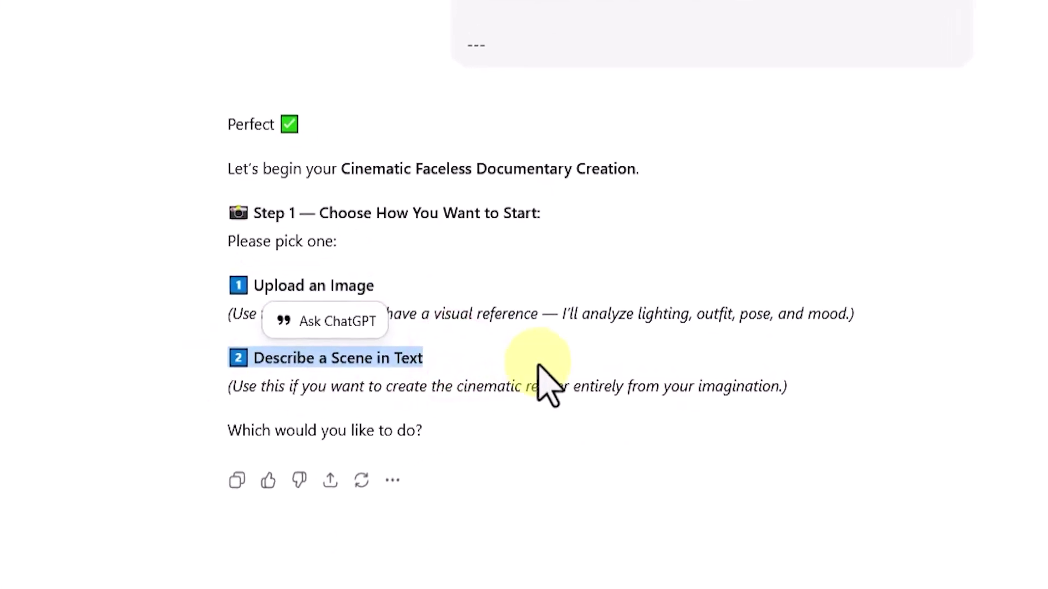
click(539, 367)
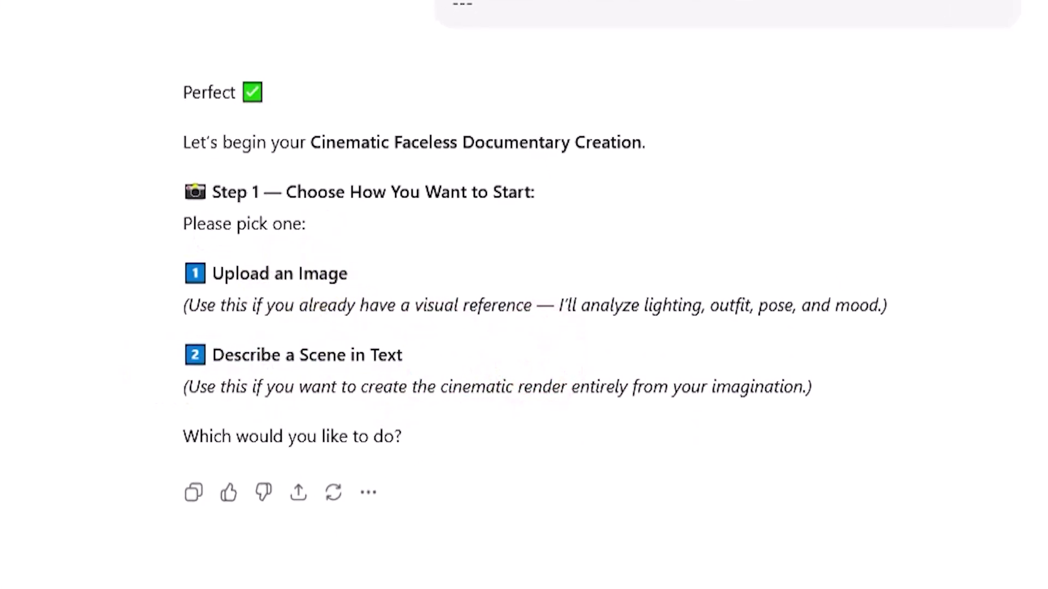
drag(242, 454, 483, 467)
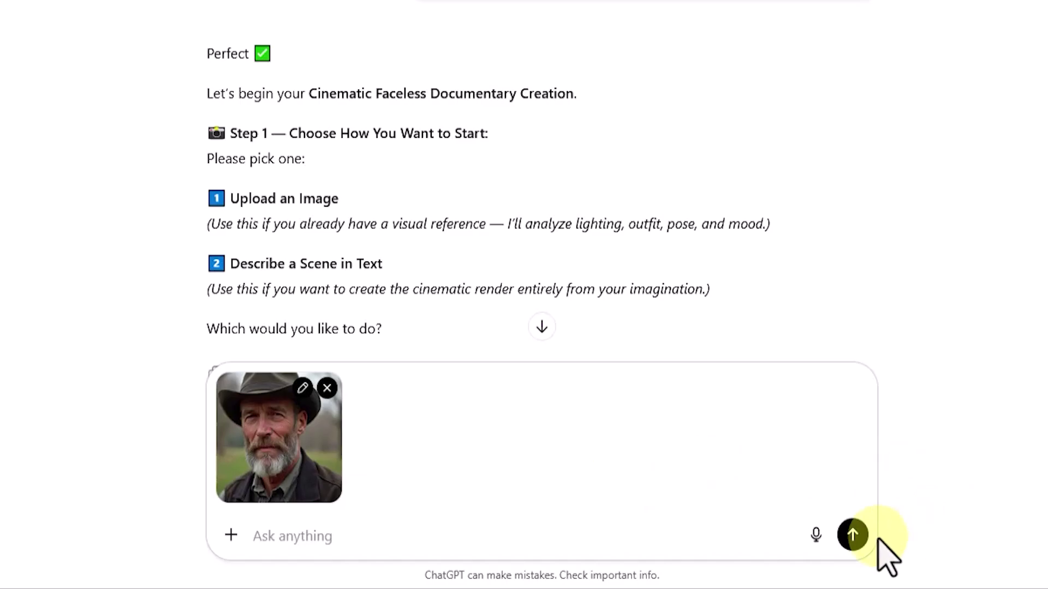
click(852, 535)
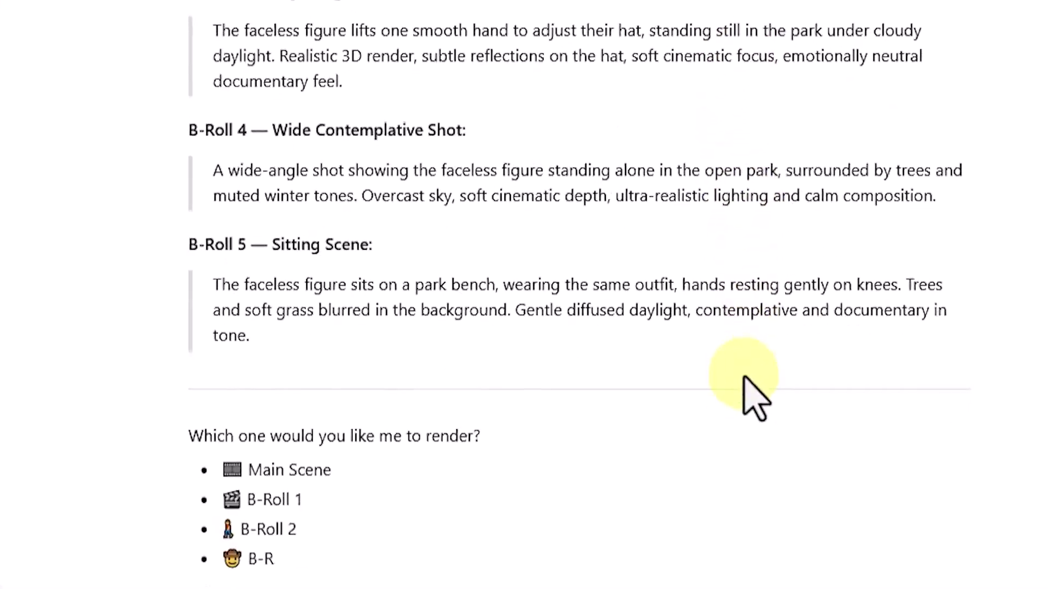
Copy 'B-Roll 1' from ChatGPT's reply and send it as the chosen shot.
scroll(748, 393, up, 10)
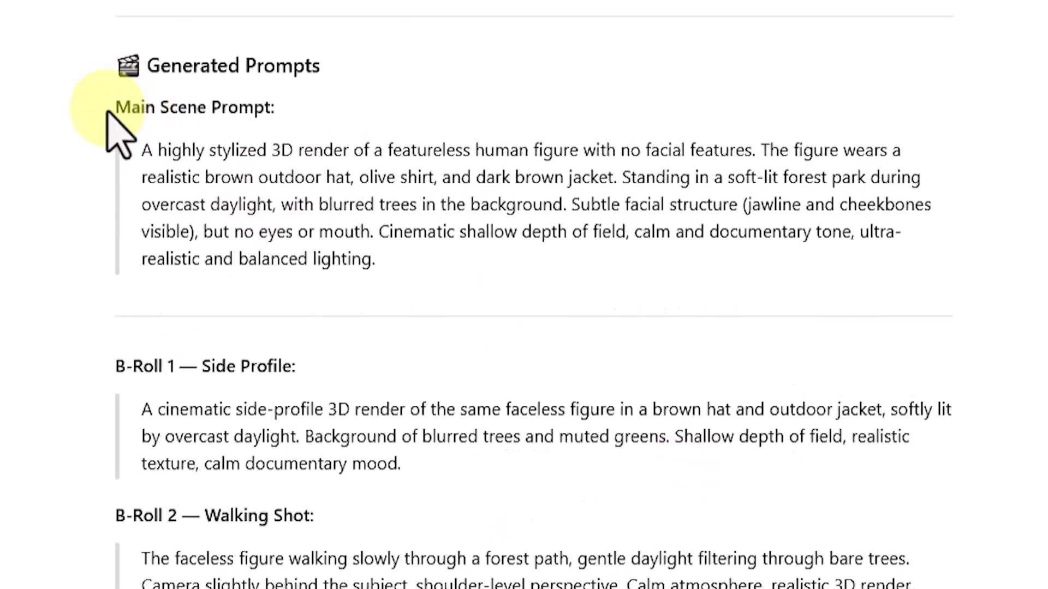
drag(110, 115, 306, 109)
click(367, 196)
scroll(276, 192, down, 10)
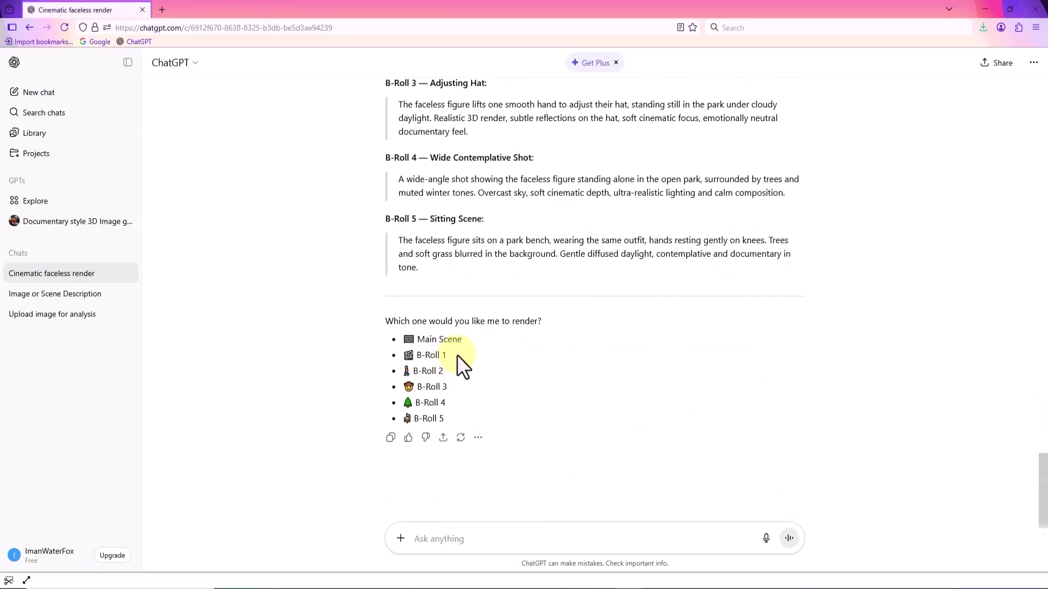
drag(259, 496, 152, 496)
right_click(199, 498)
click(267, 211)
click(388, 155)
click(262, 498)
right_click(262, 497)
click(360, 297)
click(929, 490)
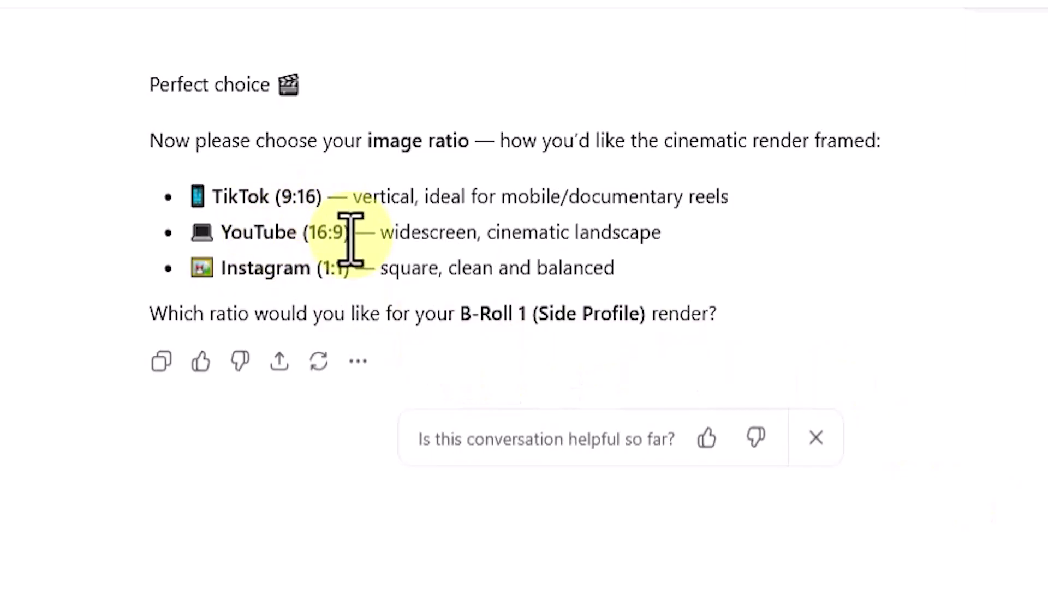
Reply with 'YouTube (16:9)' as the aspect ratio for the render.
drag(349, 235, 194, 226)
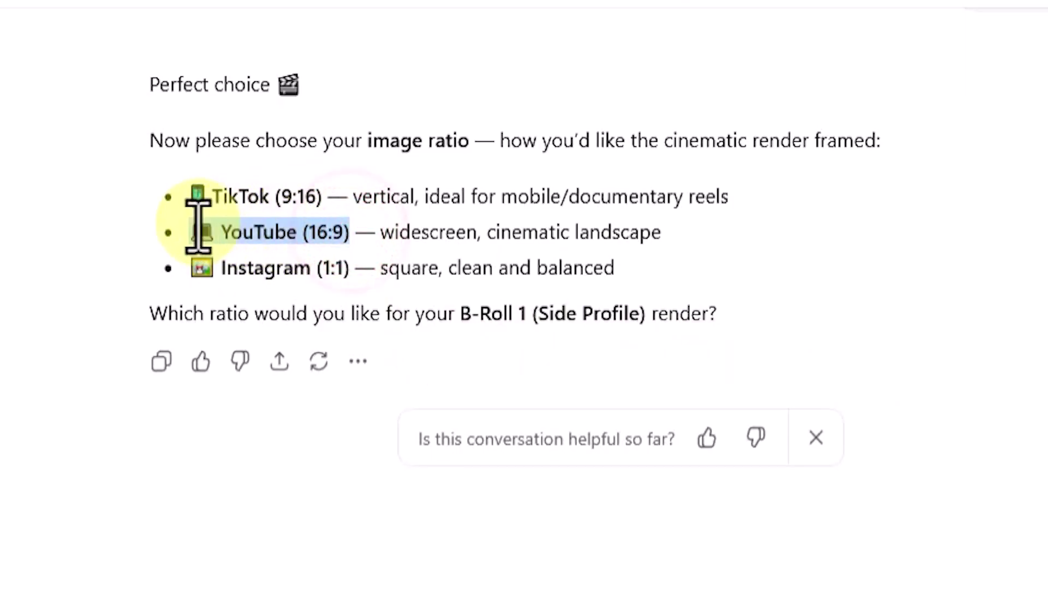
right_click(289, 233)
click(344, 326)
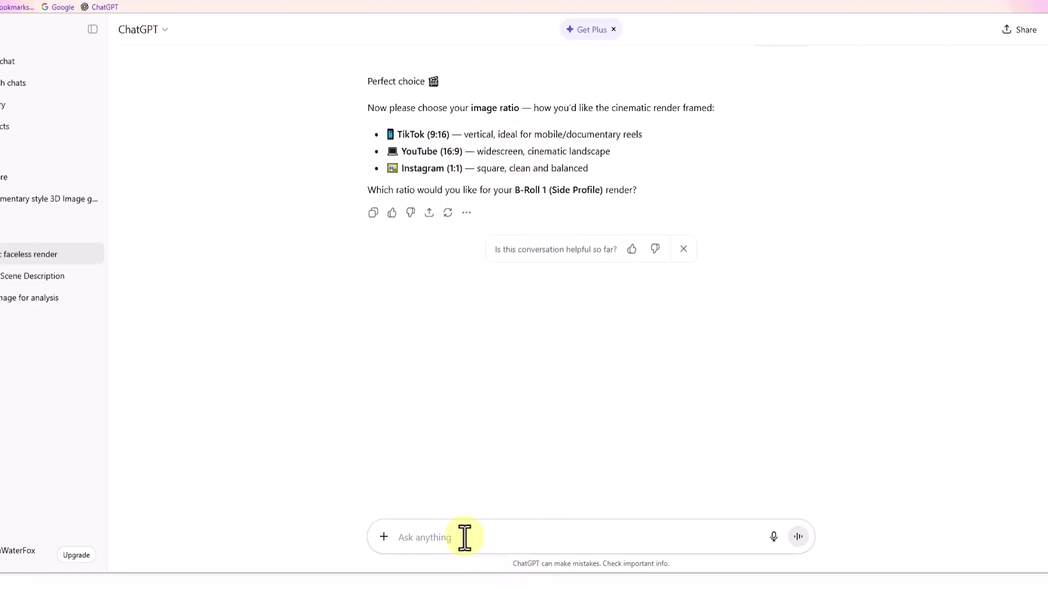
right_click(301, 516)
click(379, 330)
click(926, 515)
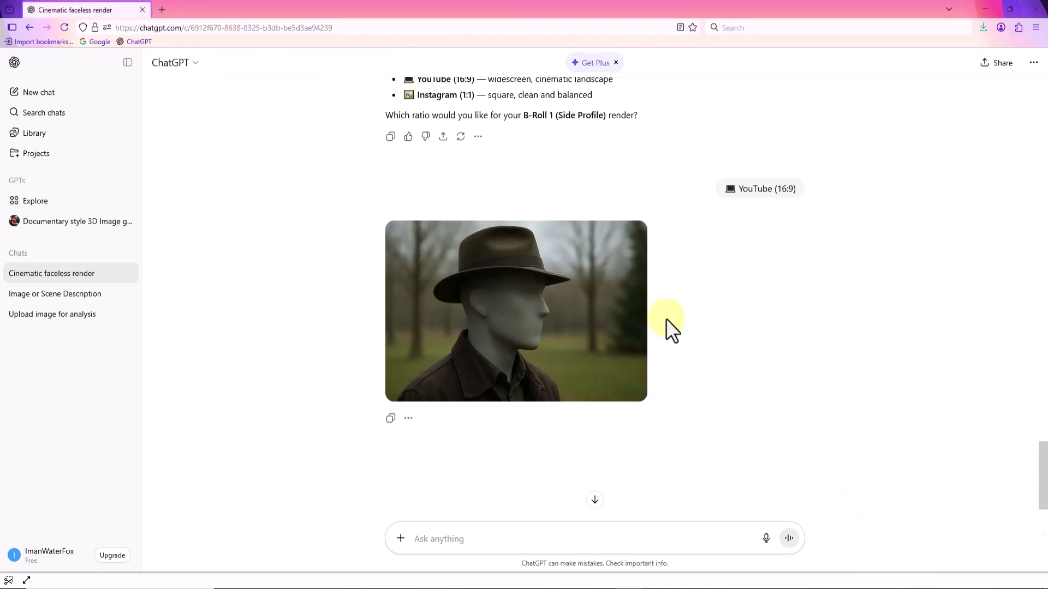
Open the B-Roll 1 side-profile render and download it as a PNG file.
click(603, 319)
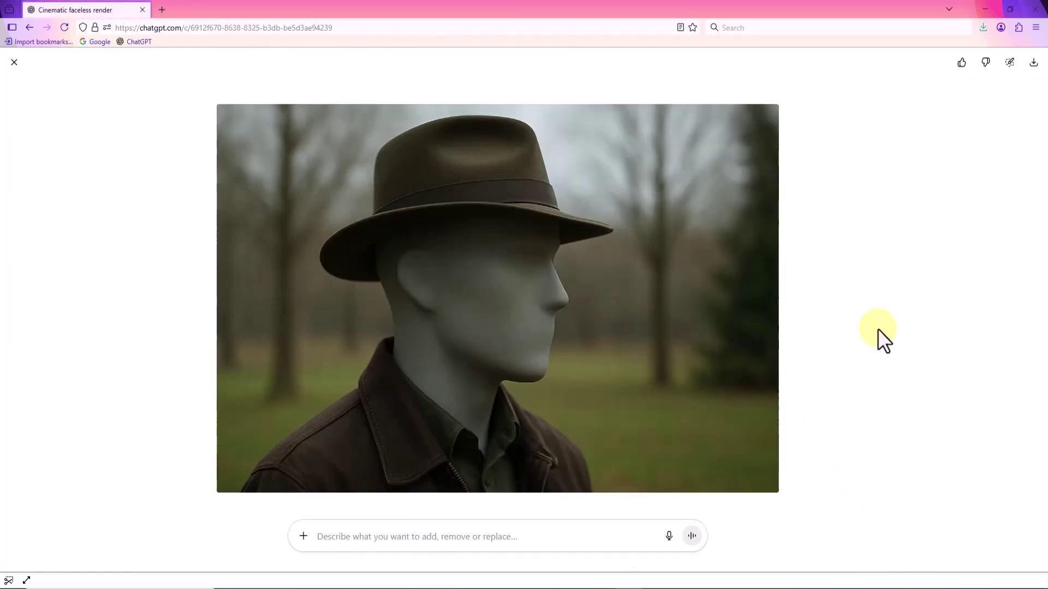
click(866, 280)
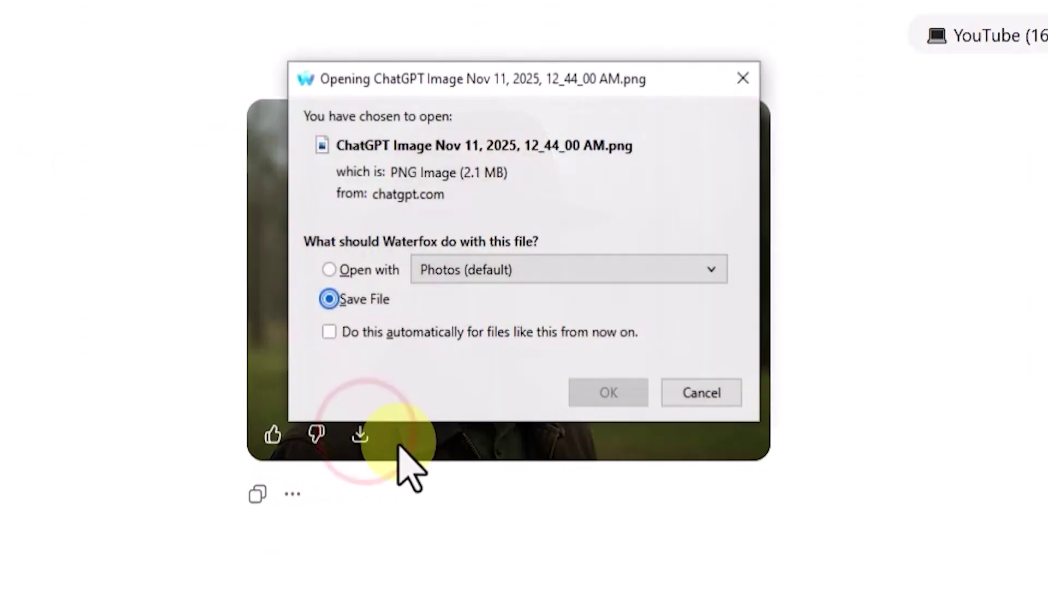
click(632, 402)
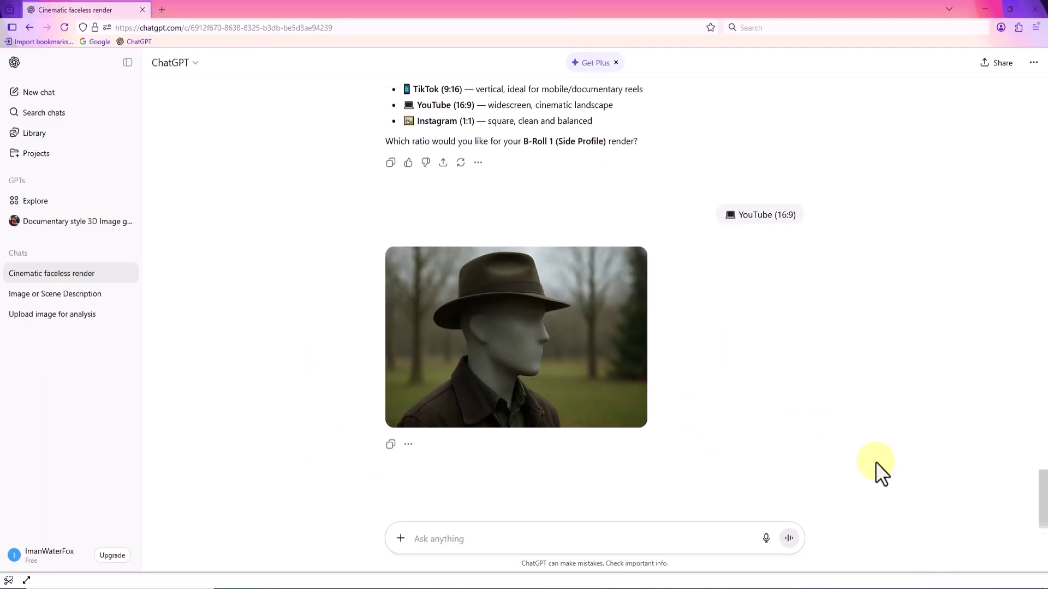
Copy the full Main Scene Prompt paragraph from ChatGPT's Generated Prompts section.
scroll(875, 462, up, 15)
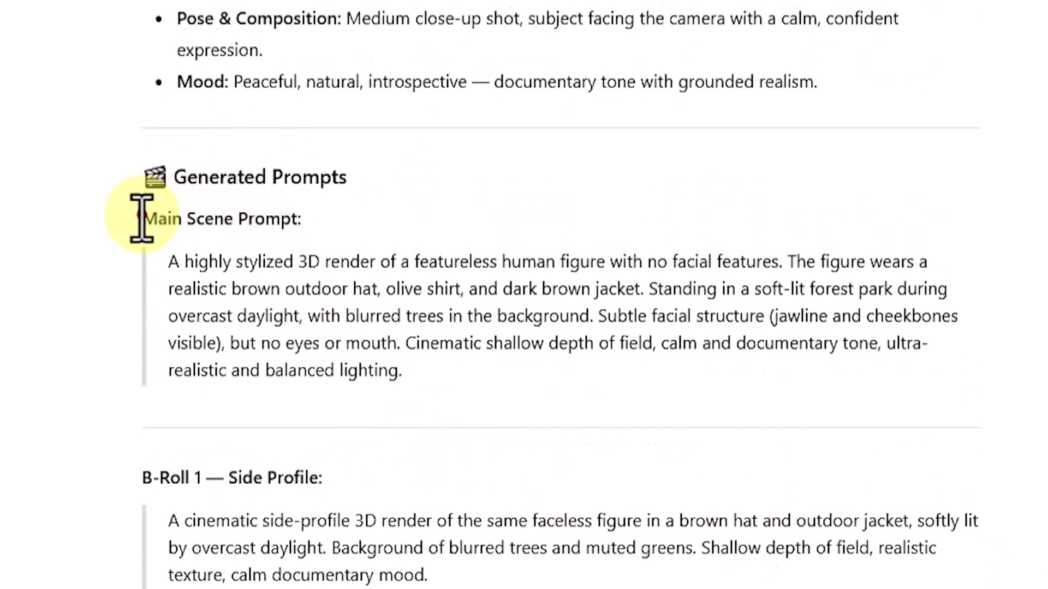
drag(141, 218, 325, 221)
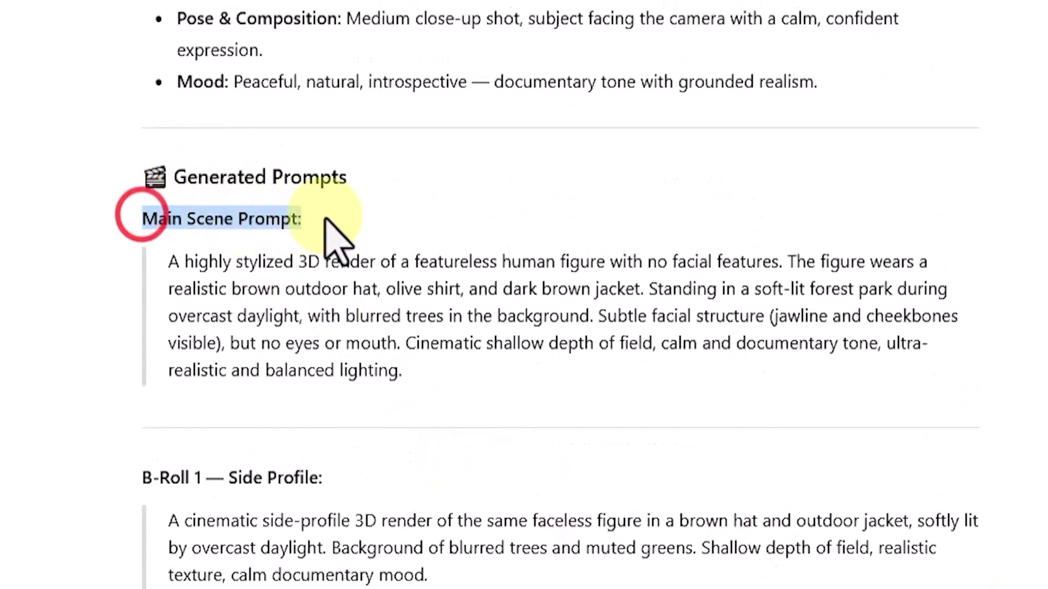
click(293, 288)
drag(169, 263, 421, 392)
right_click(371, 309)
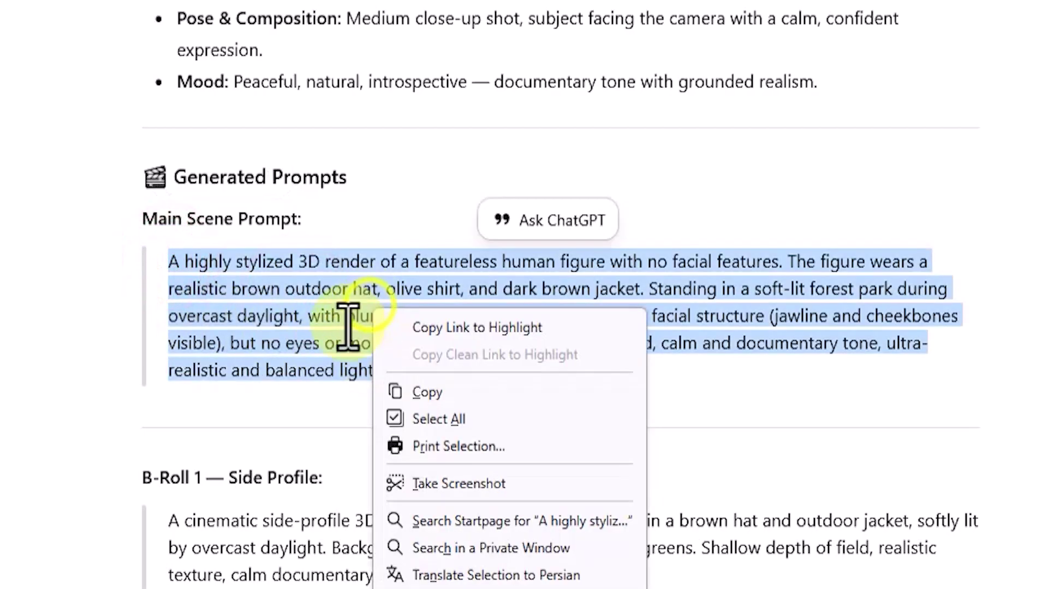
click(576, 390)
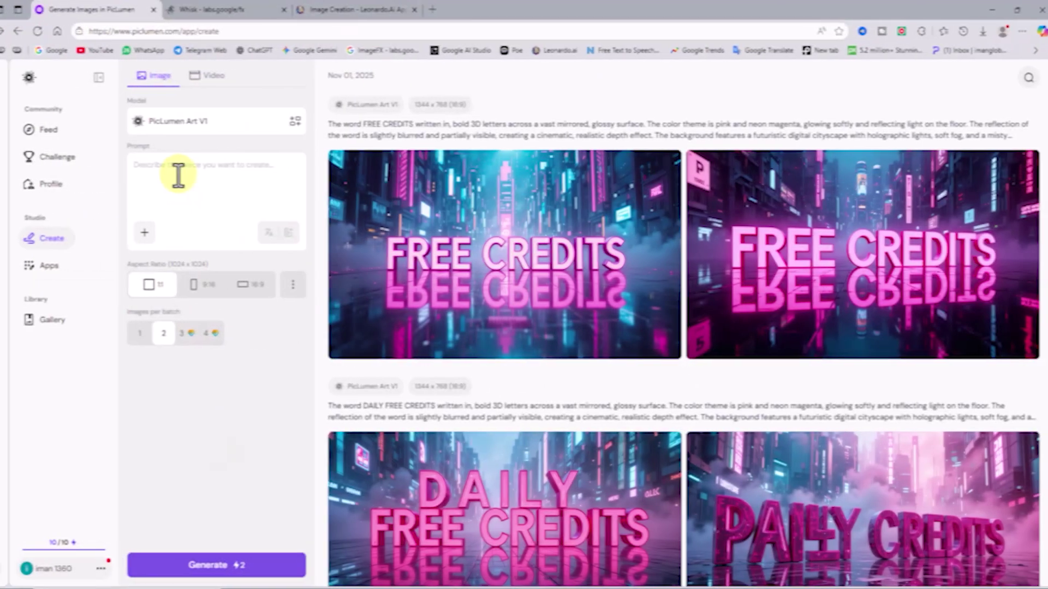
Generate 16:9 PicLumen Art V1 images from the pasted Main Scene Prompt and view the second one.
right_click(175, 173)
click(221, 266)
click(235, 117)
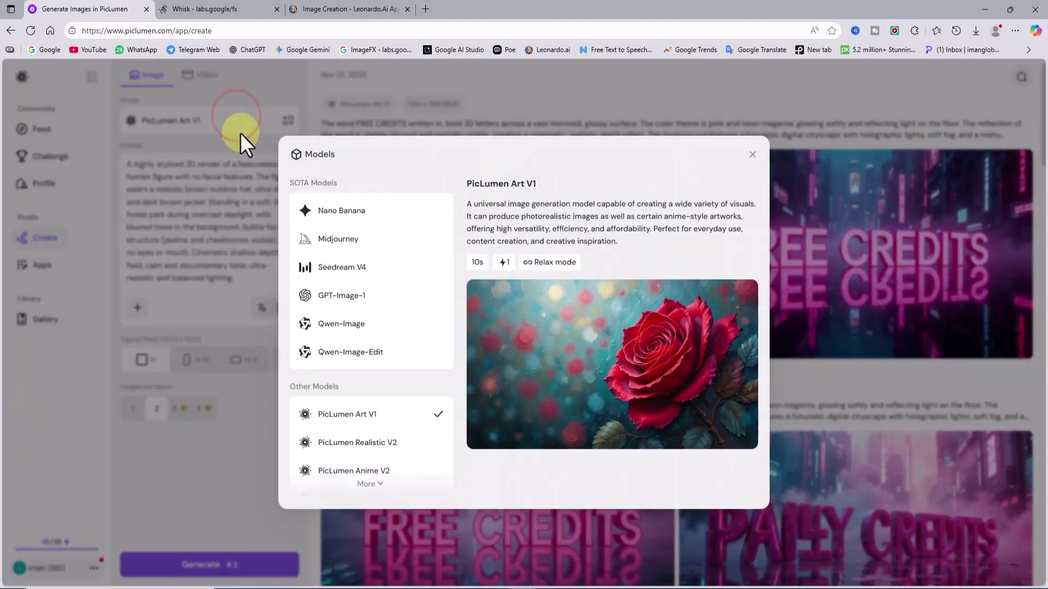
click(751, 157)
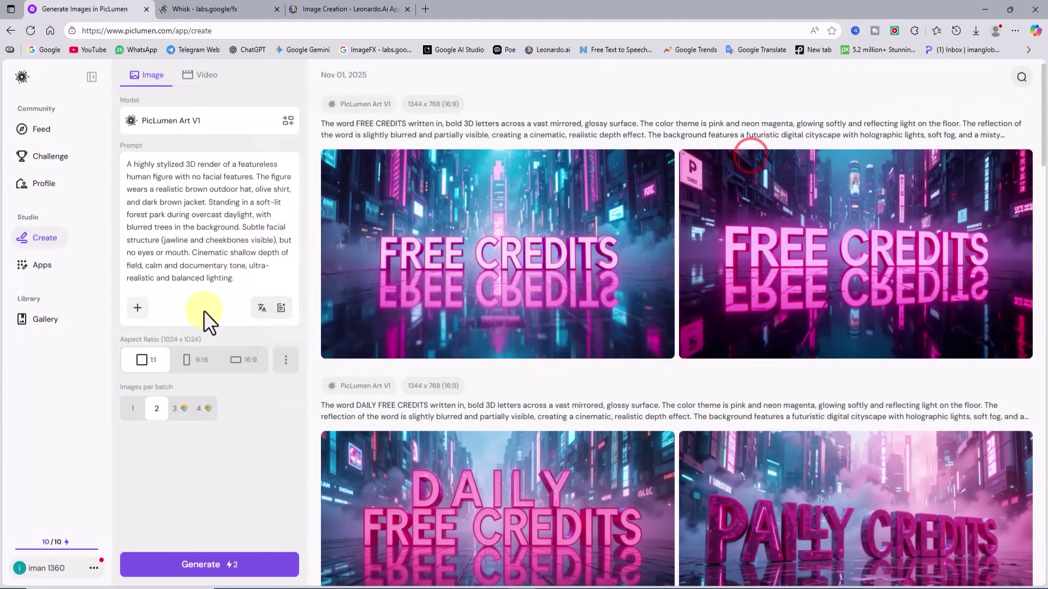
click(249, 361)
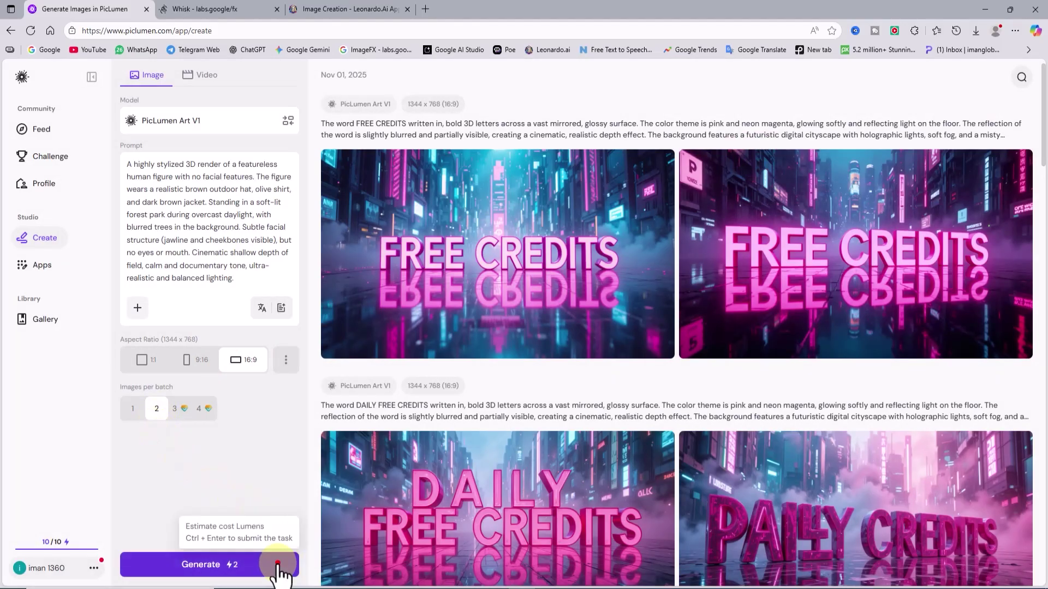
click(278, 565)
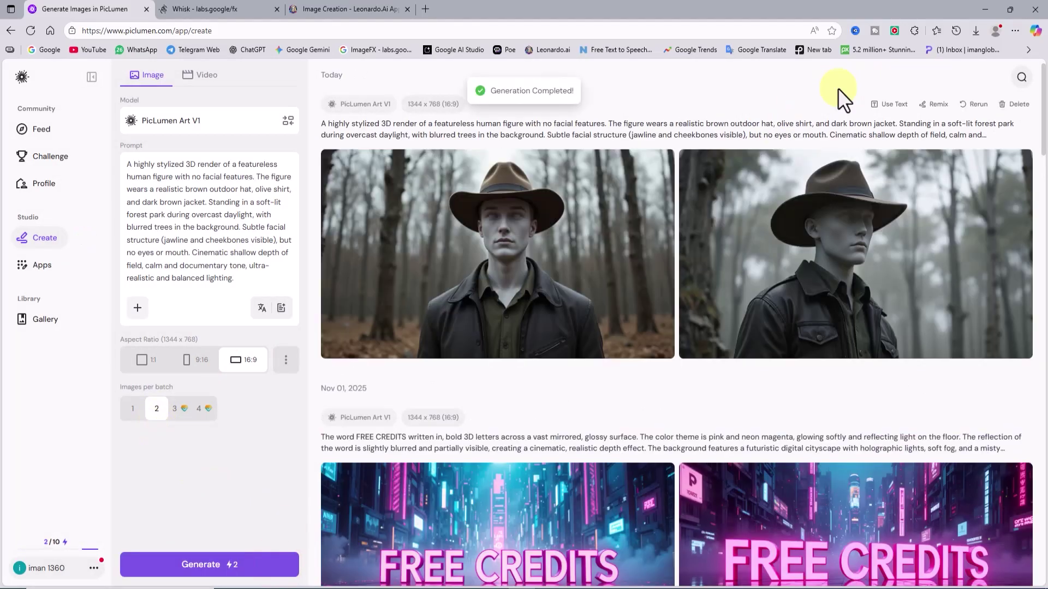
click(897, 248)
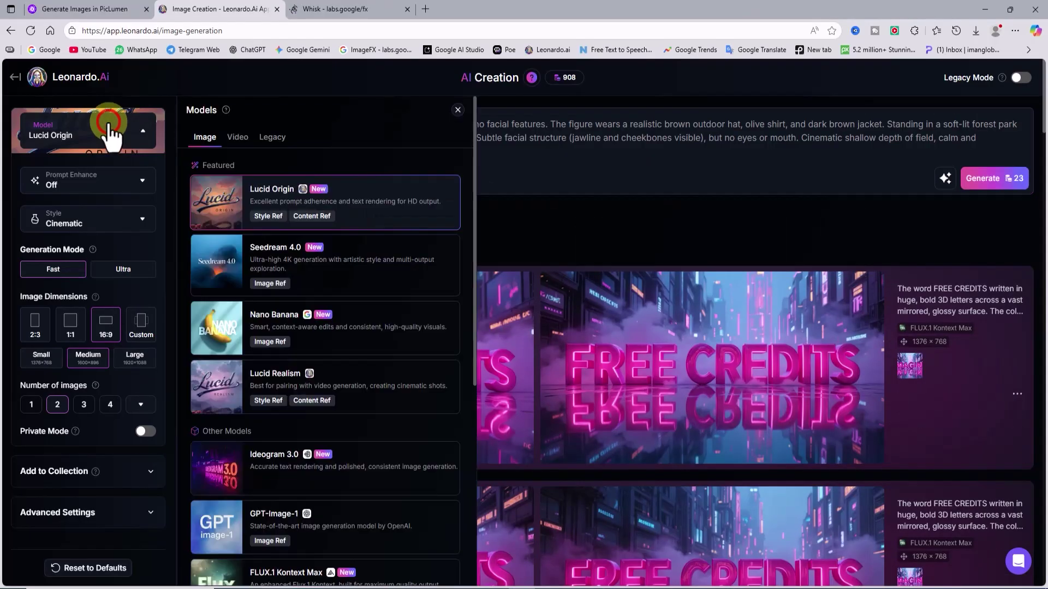
Choose the Phoenix 1.0 model, leave Prompt Enhance off, and set the style to Cinematic.
scroll(381, 367, down, 5)
scroll(380, 367, down, 1)
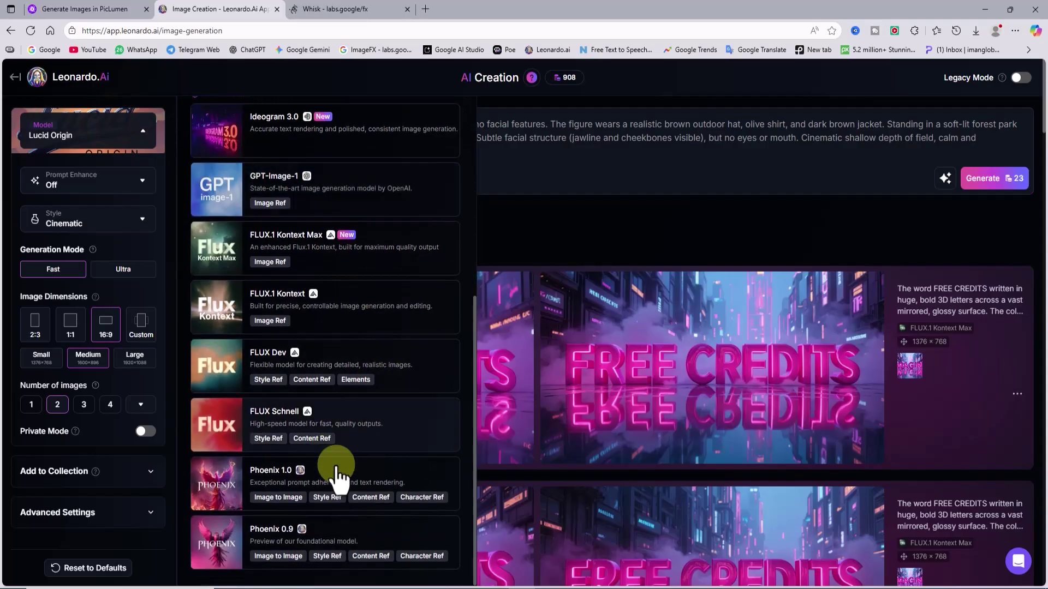
click(440, 480)
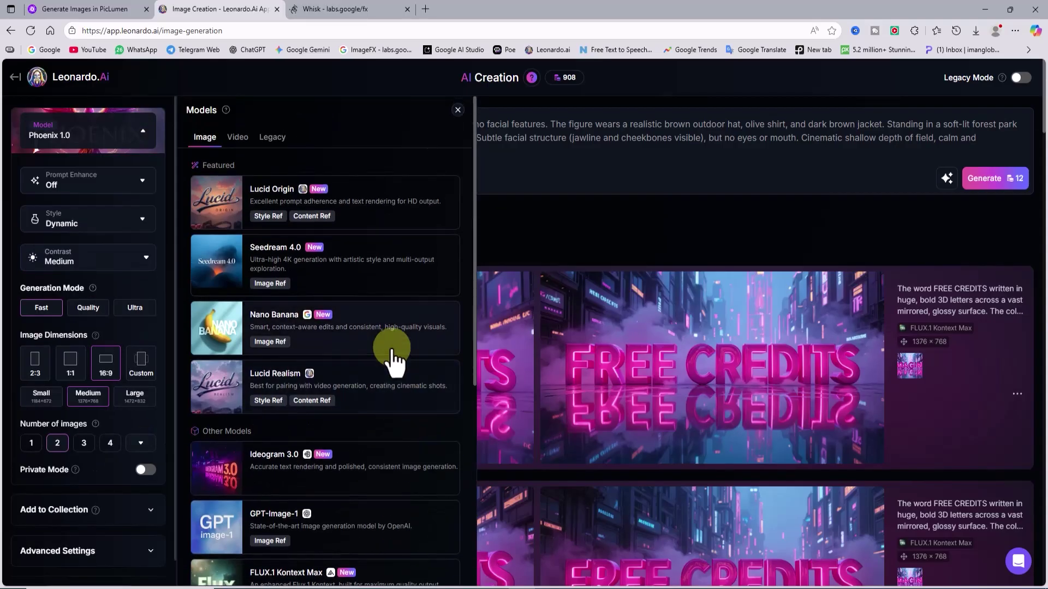
click(456, 107)
click(94, 175)
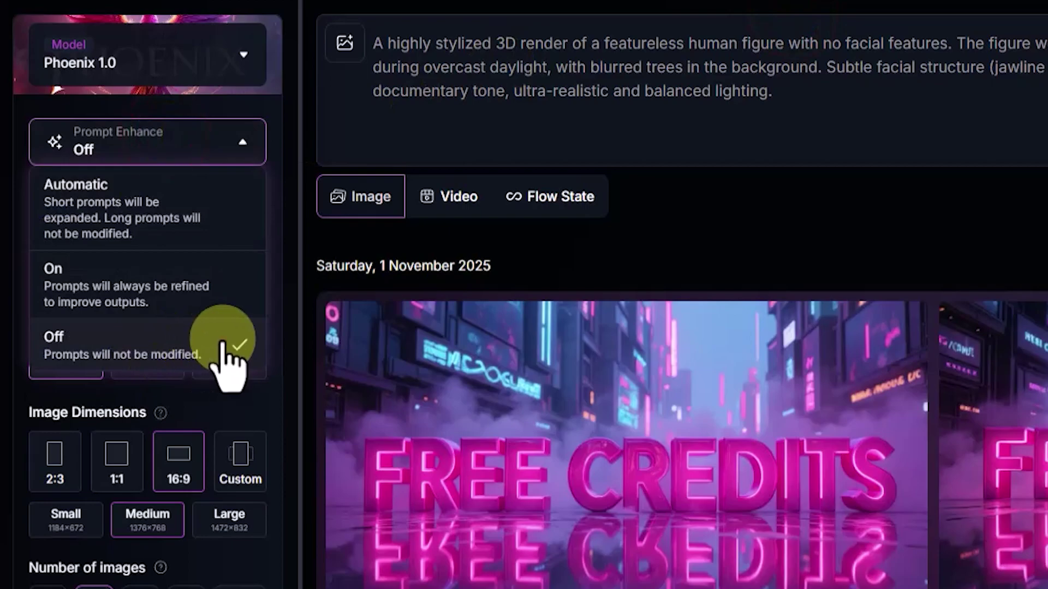
click(222, 345)
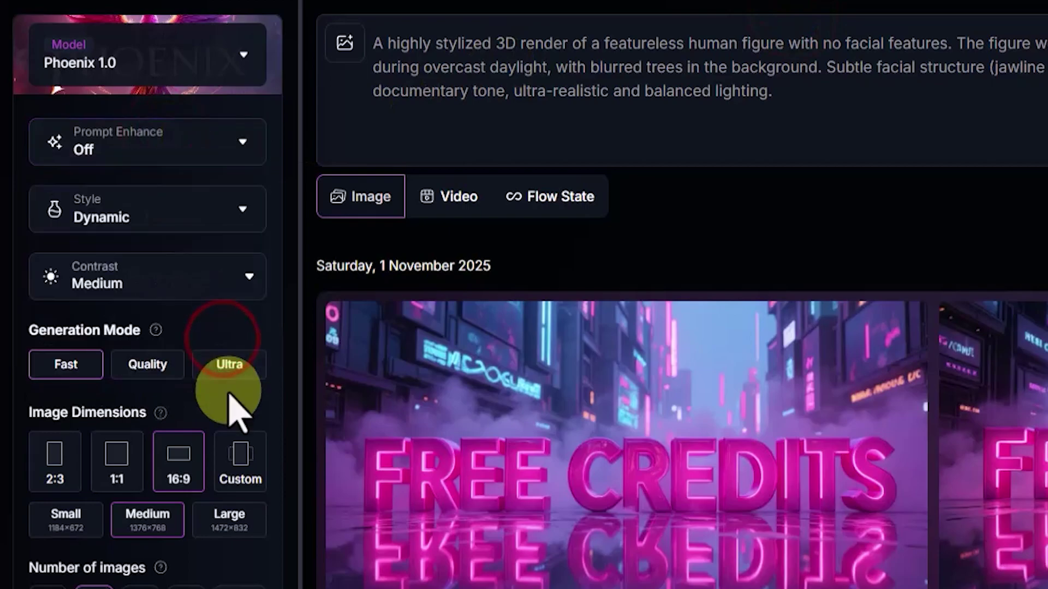
click(241, 202)
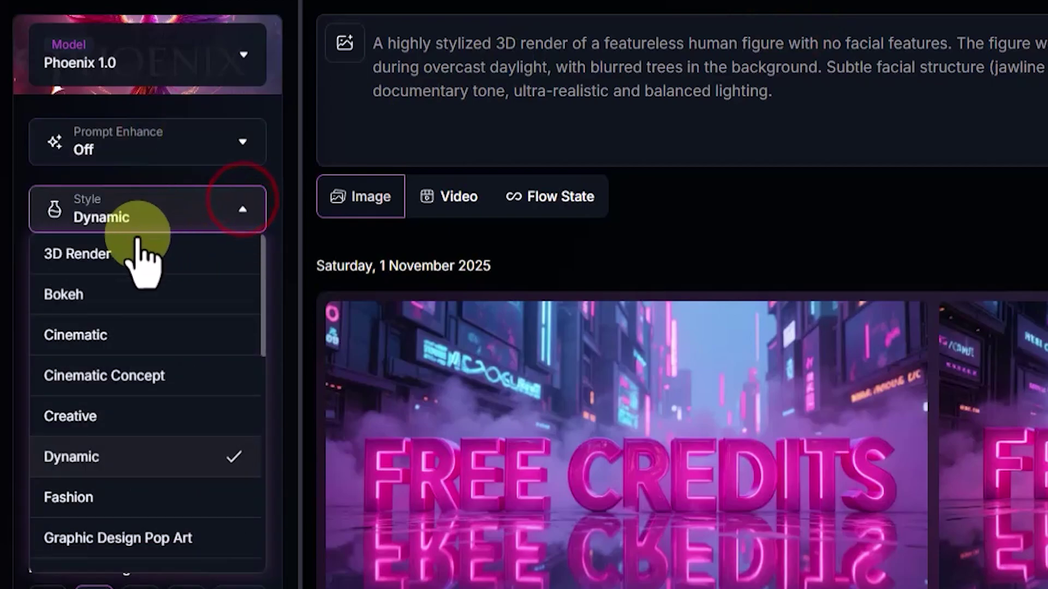
click(167, 332)
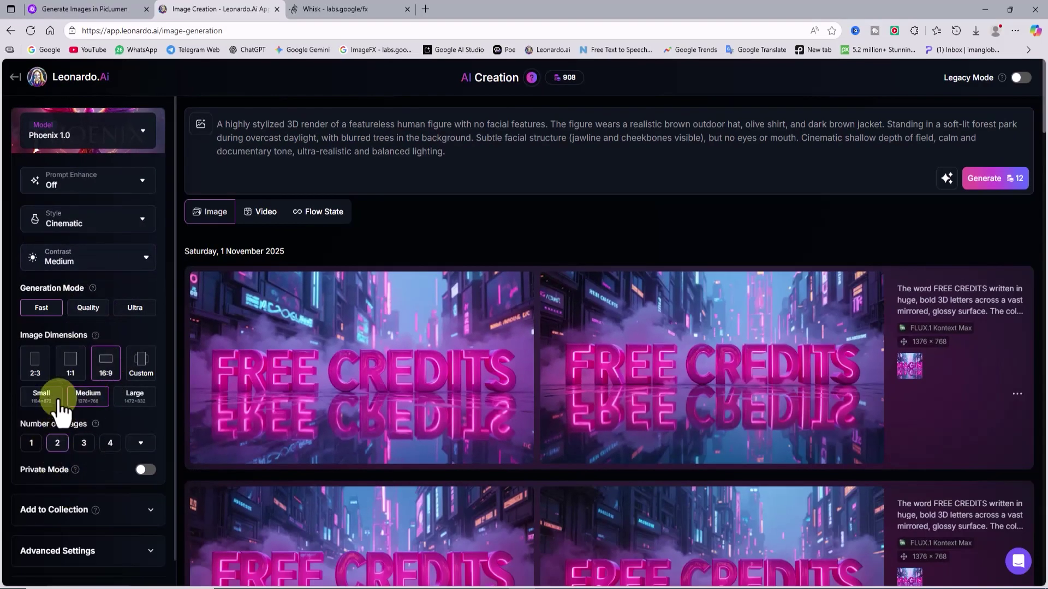
Generate the faceless hat-figure renders and download the first one.
click(1000, 177)
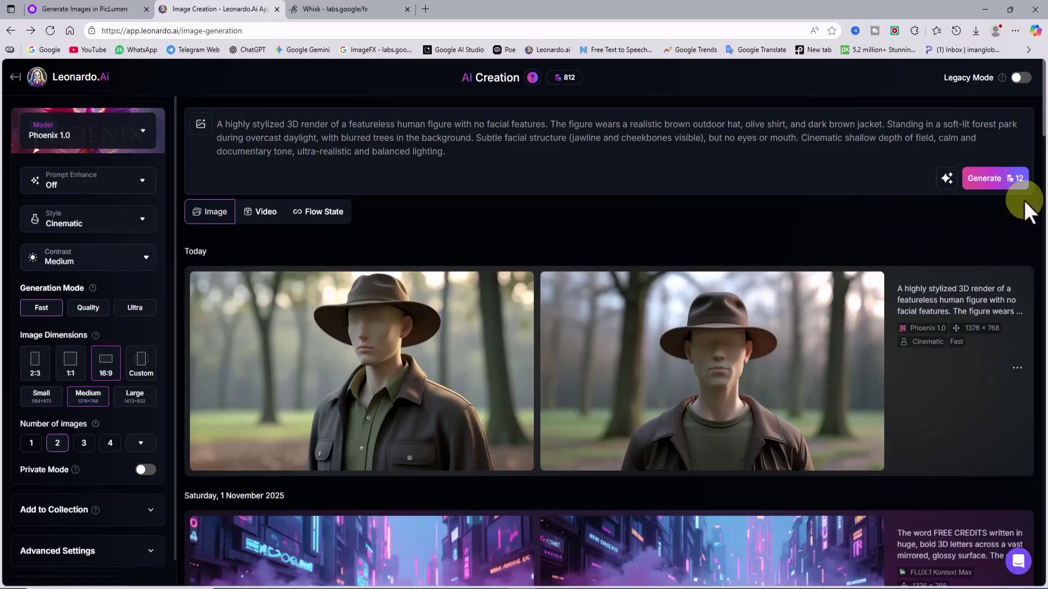
click(437, 344)
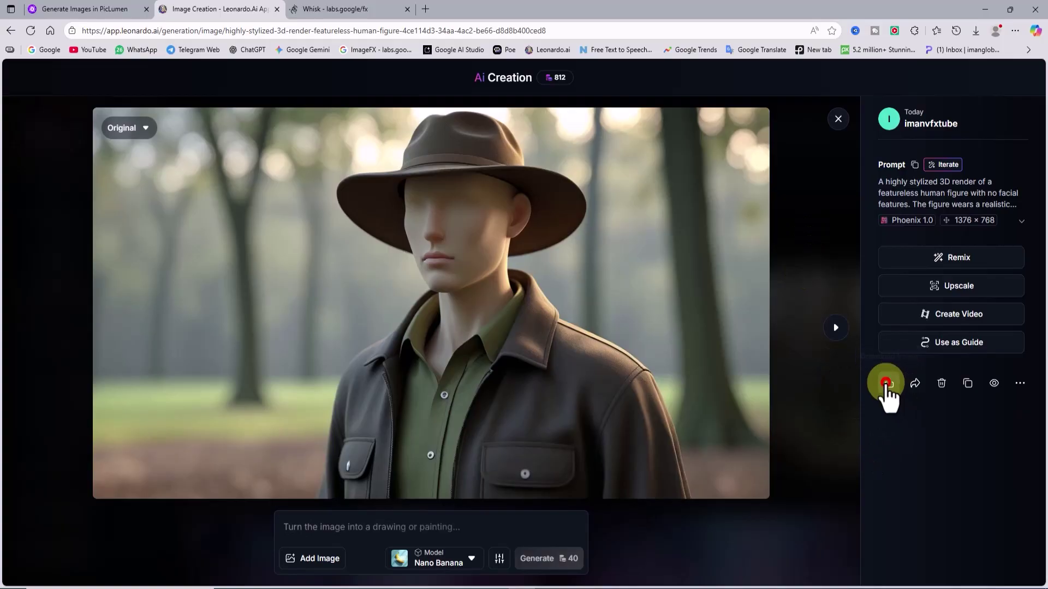
click(887, 383)
click(813, 3)
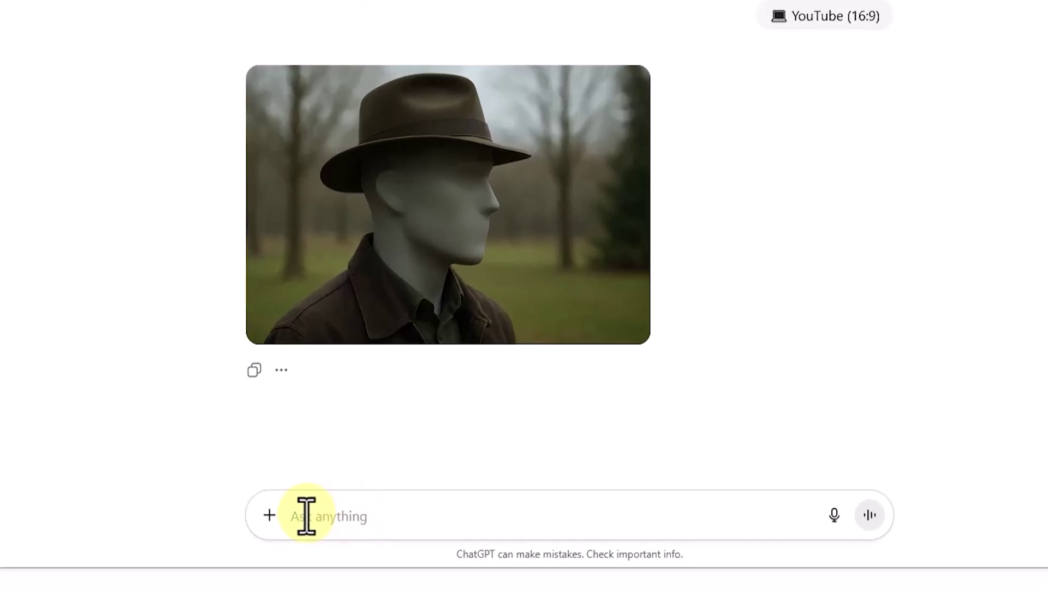
Paste the faceless documentary creator instructions into ChatGPT and send them.
right_click(424, 539)
click(318, 288)
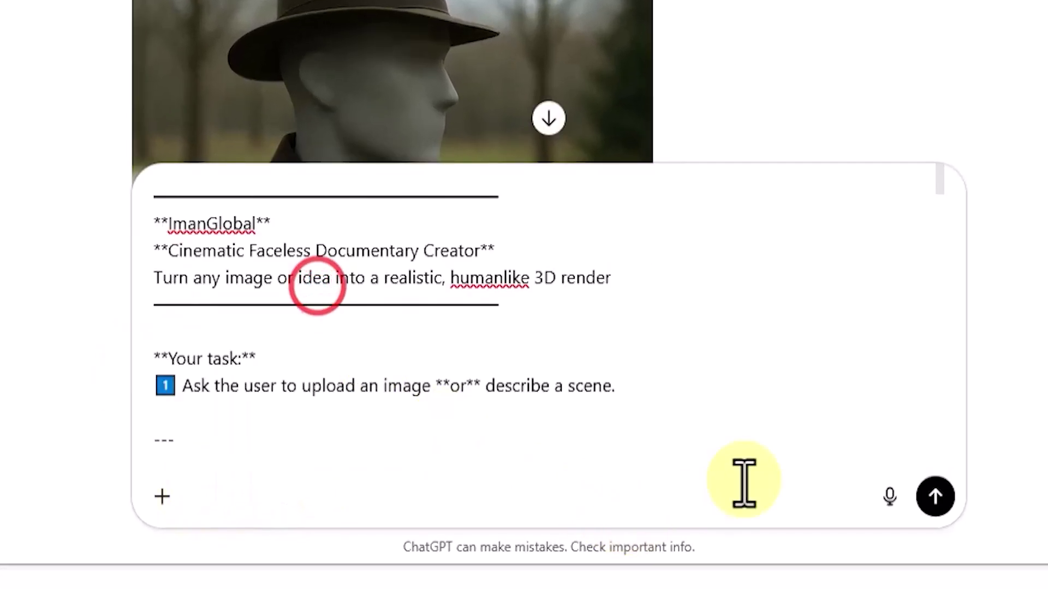
scroll(800, 396, down, 5)
scroll(804, 394, down, 10)
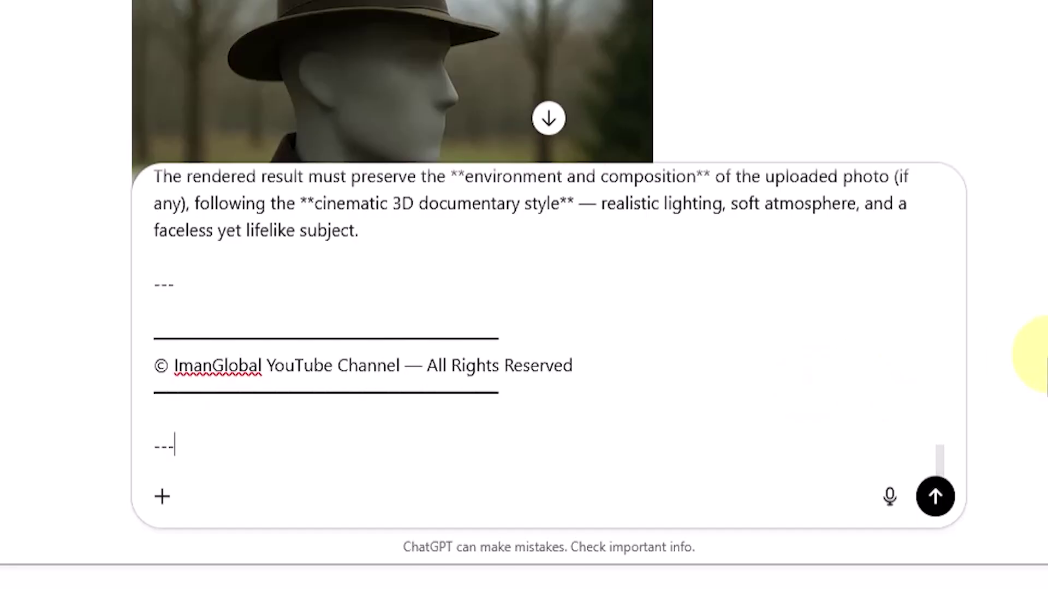
click(935, 497)
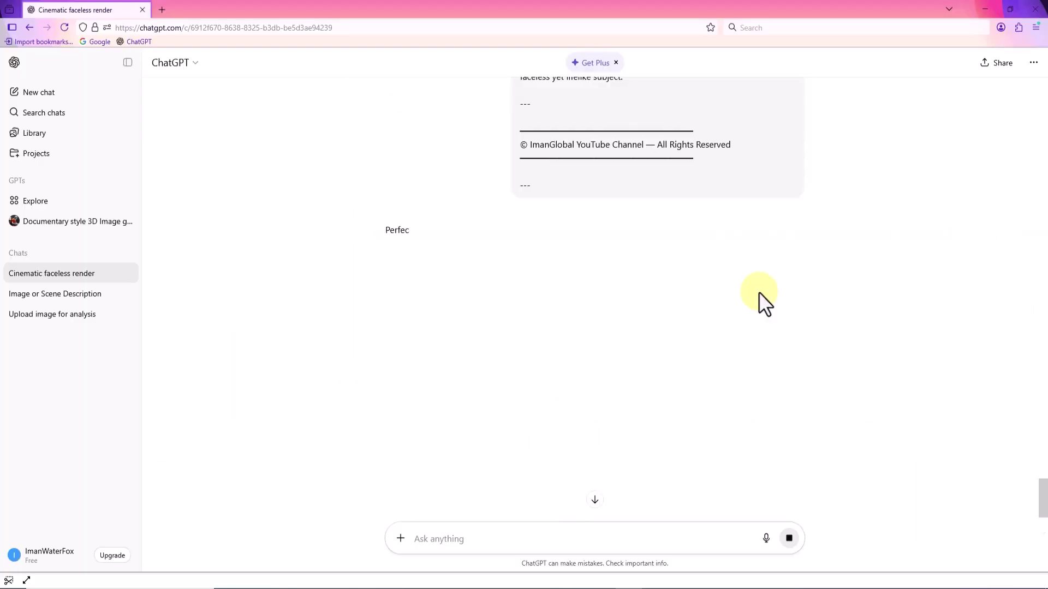
Choose option 2 and send the faceless prisoner interrogation-room scene description.
click(467, 538)
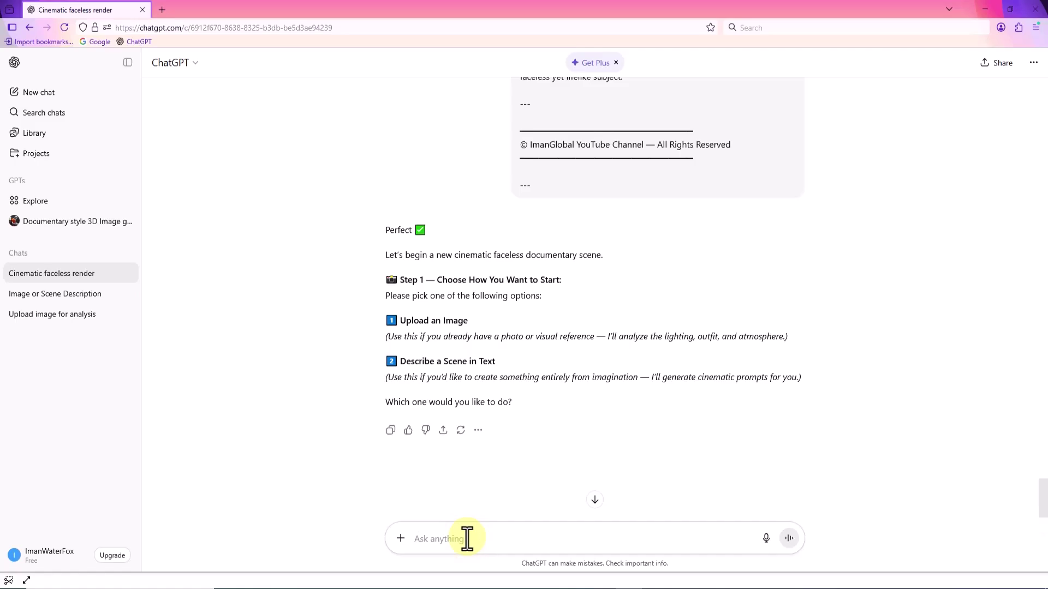
text(2)
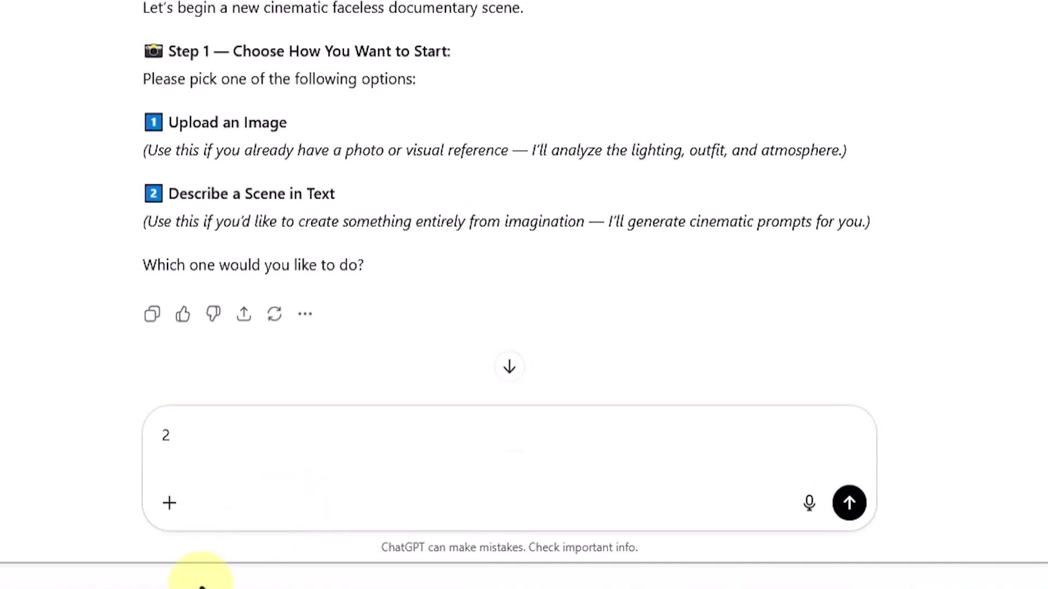
right_click(168, 464)
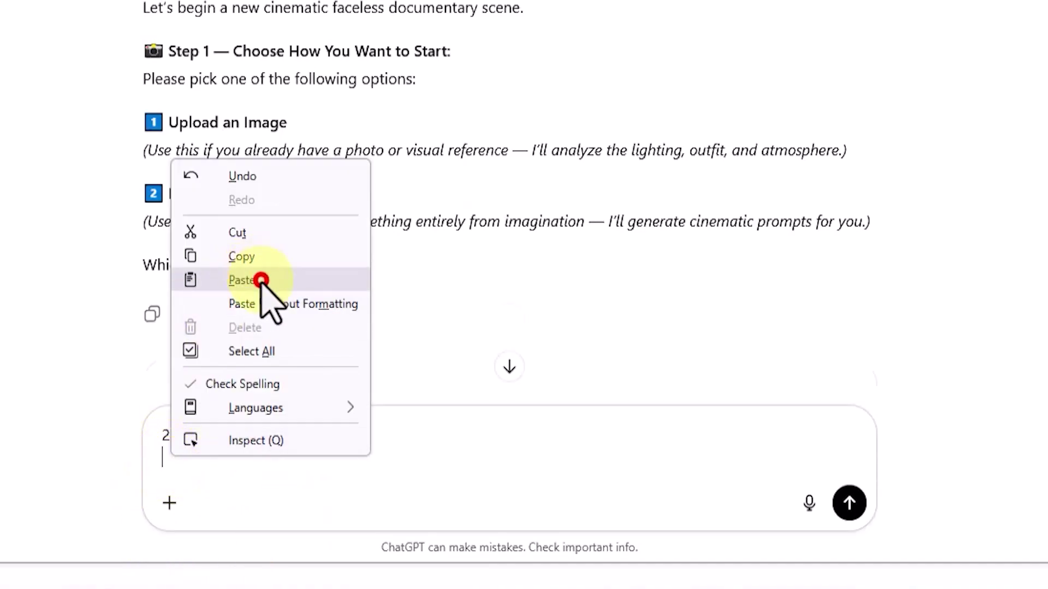
click(261, 280)
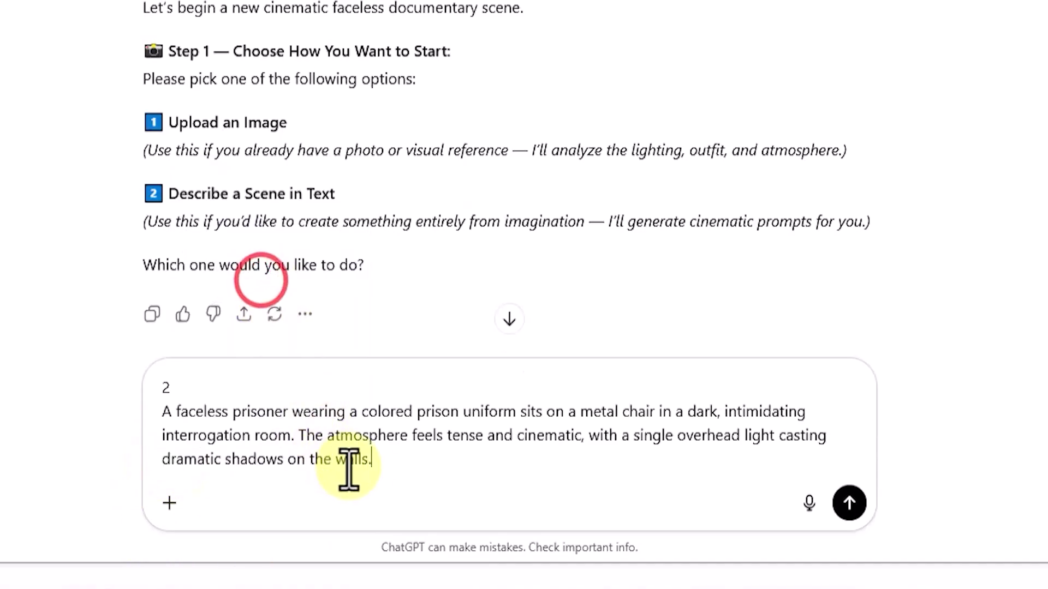
click(850, 502)
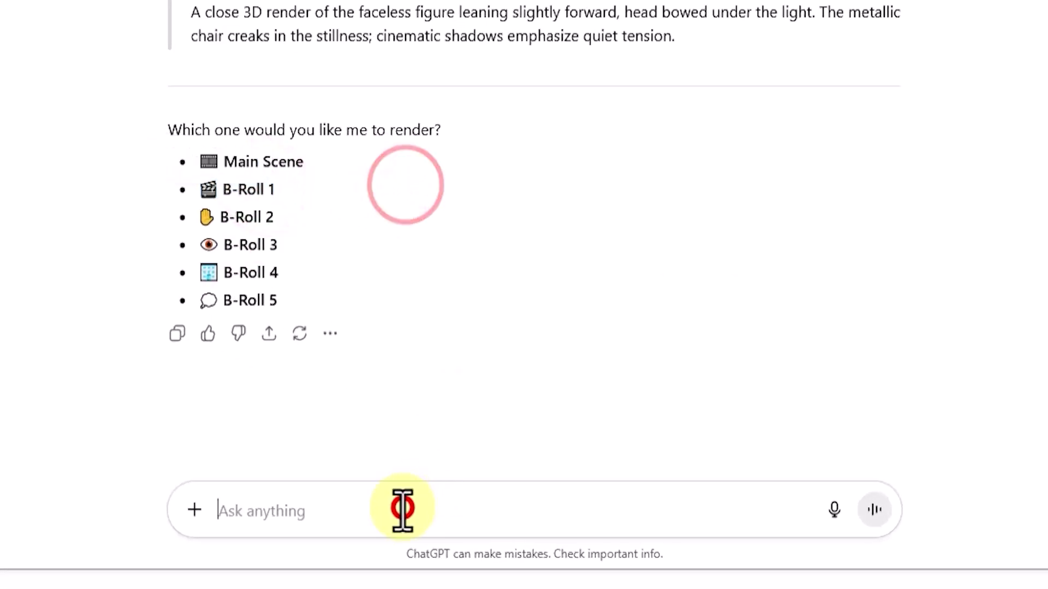
Request a render of B-Roll 1 and close the resulting side-profile prisoner image.
click(402, 510)
key(ctrl+v)
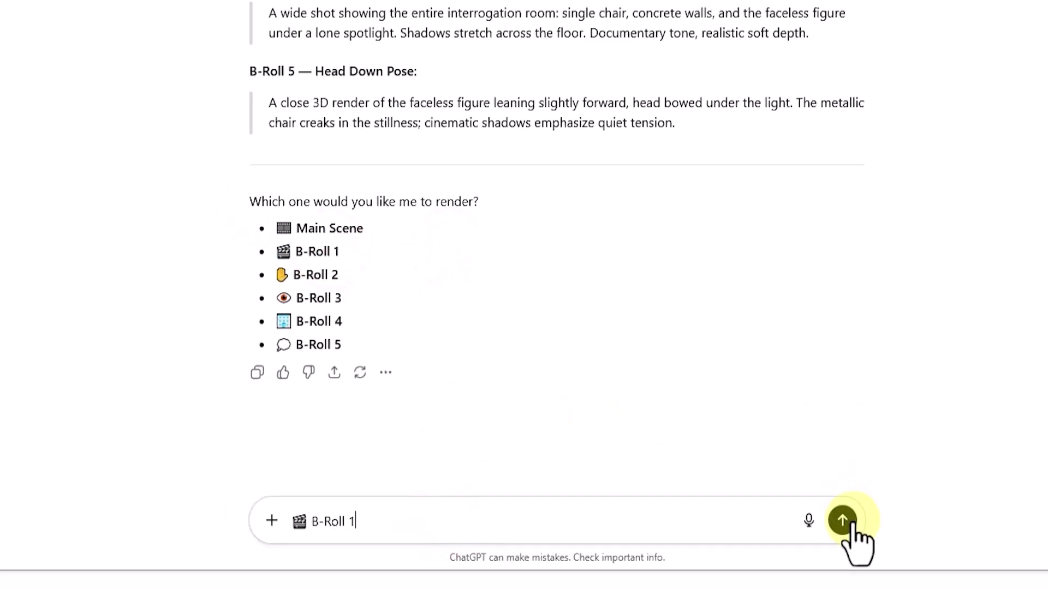
click(874, 509)
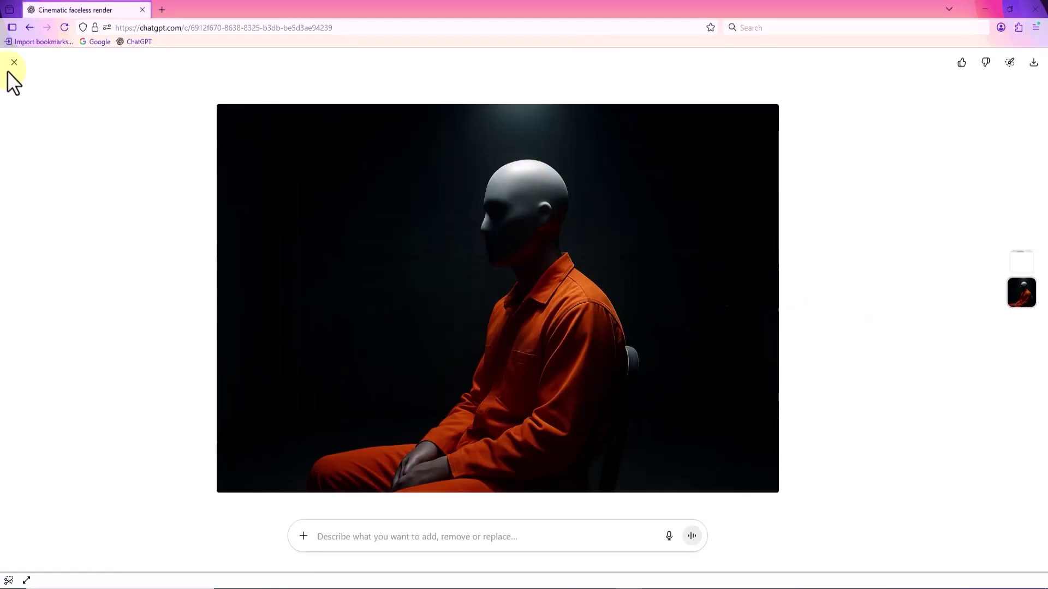
click(16, 63)
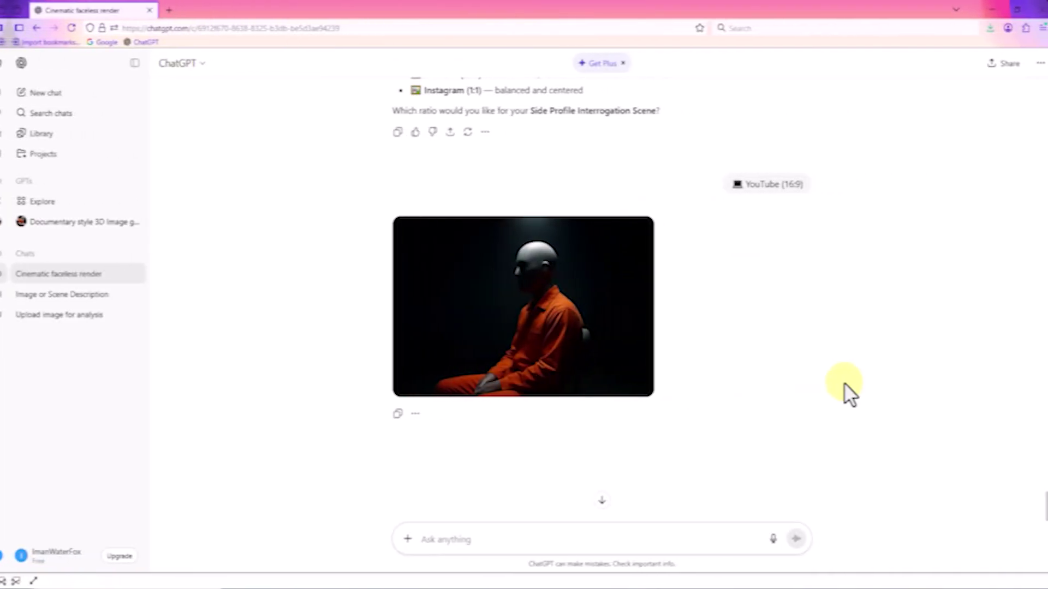
Copy the Main Scene Prompt paragraph for the interrogation-room prisoner.
scroll(836, 382, up, 10)
scroll(836, 382, up, 5)
drag(399, 351, 452, 382)
drag(266, 330, 507, 375)
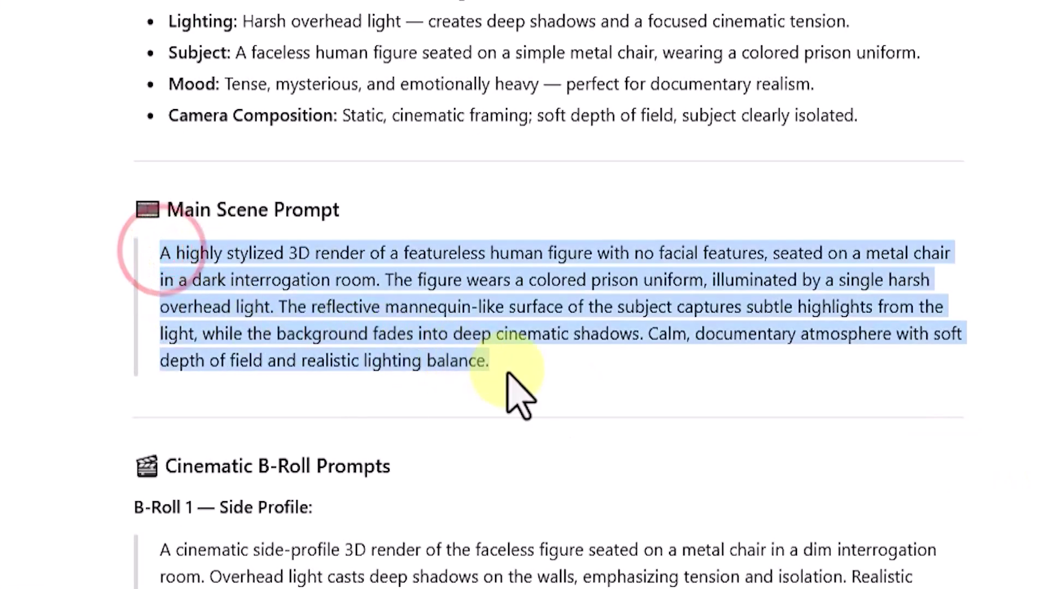
right_click(452, 323)
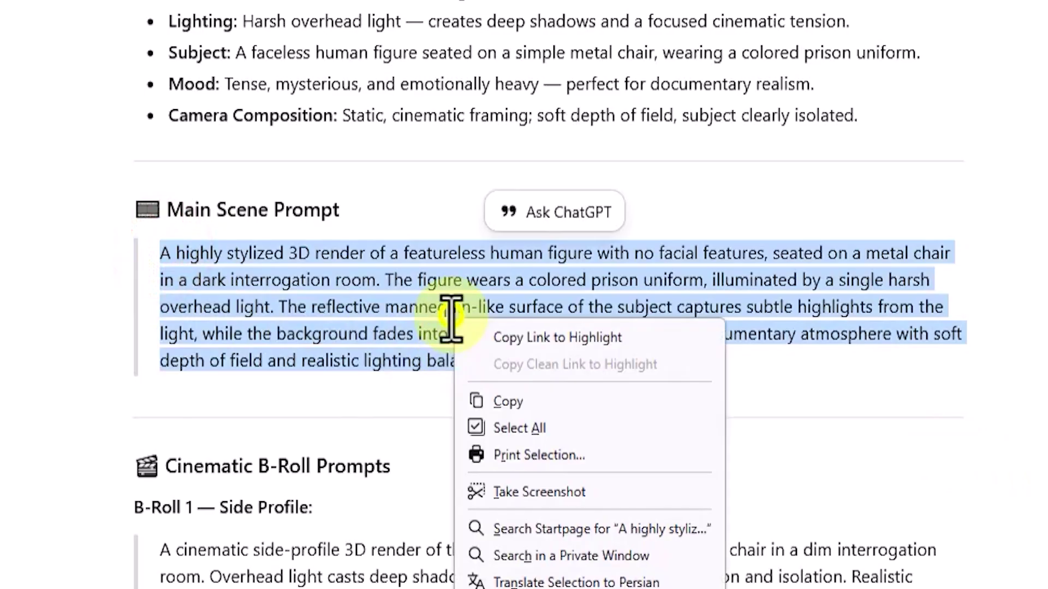
click(566, 401)
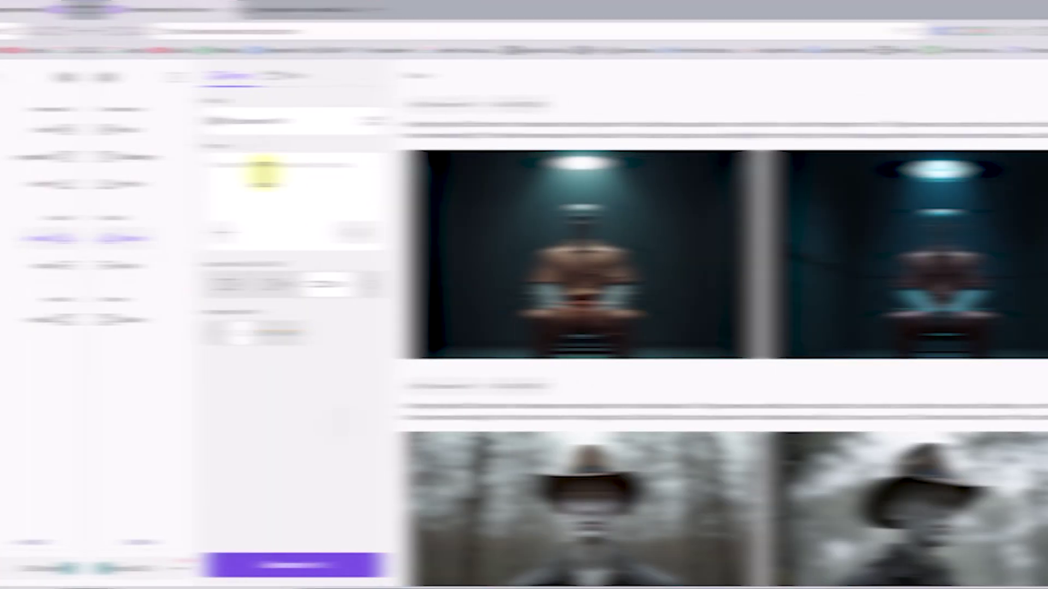
Paste the interrogation-room prompt into PicLumen, generate 16:9 renders, and return to the results.
right_click(175, 173)
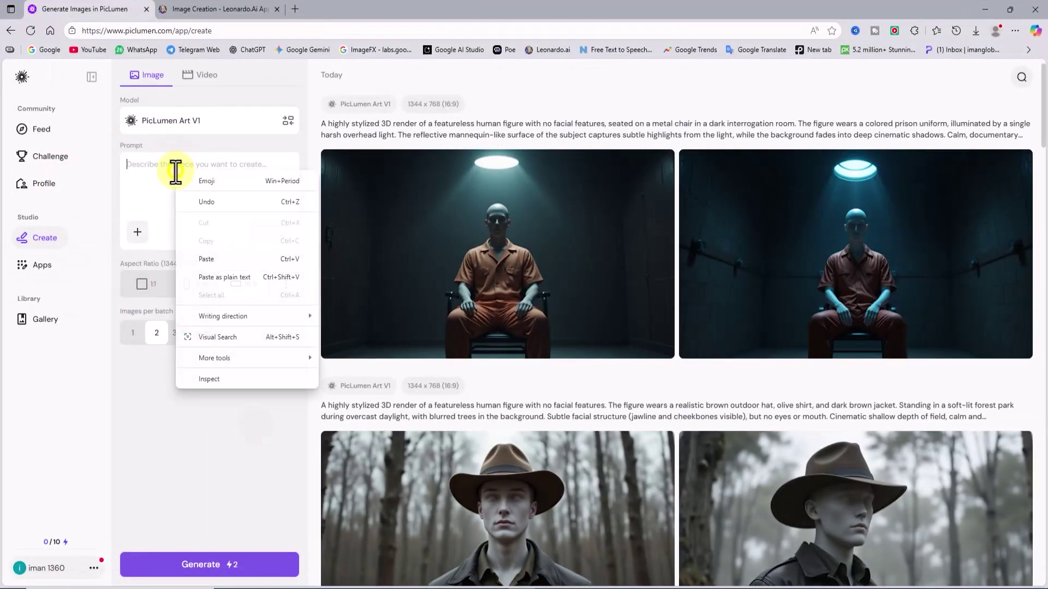
click(225, 258)
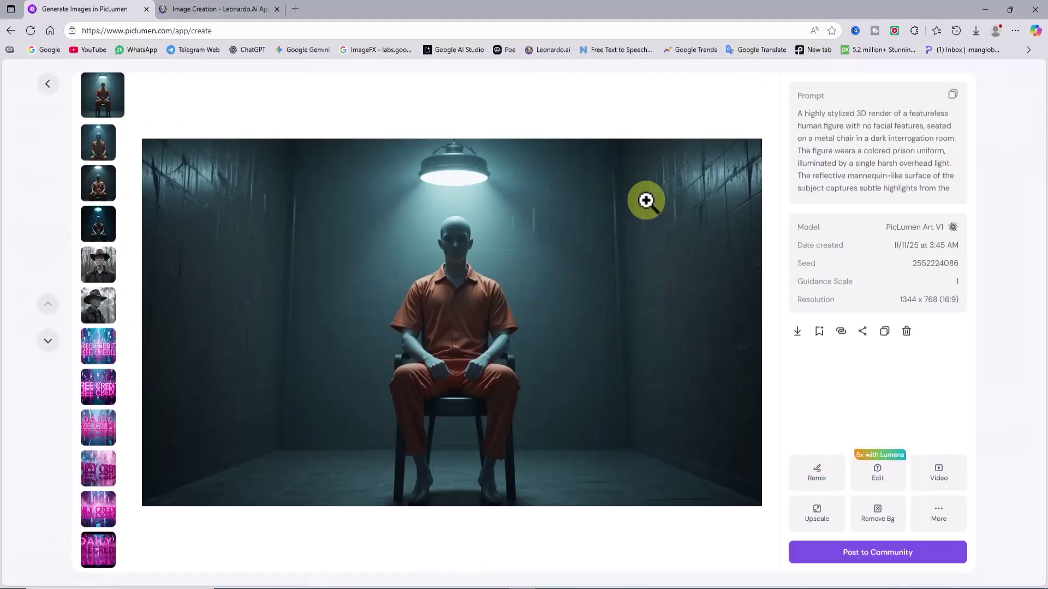
click(48, 85)
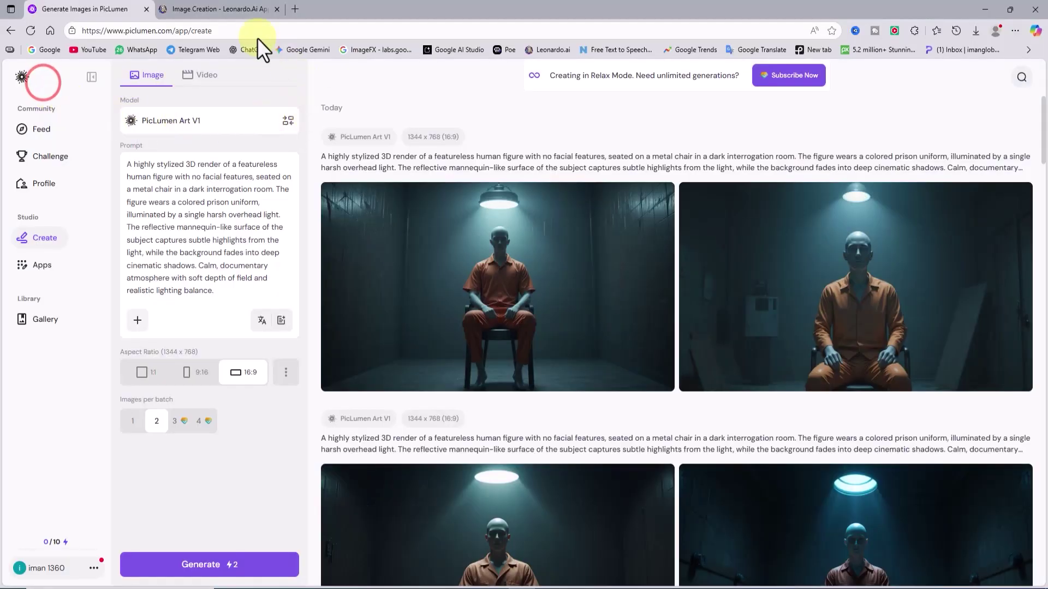
Paste the interrogation-room prompt into Leonardo.Ai for the prisoner-on-metal-chair renders.
click(224, 7)
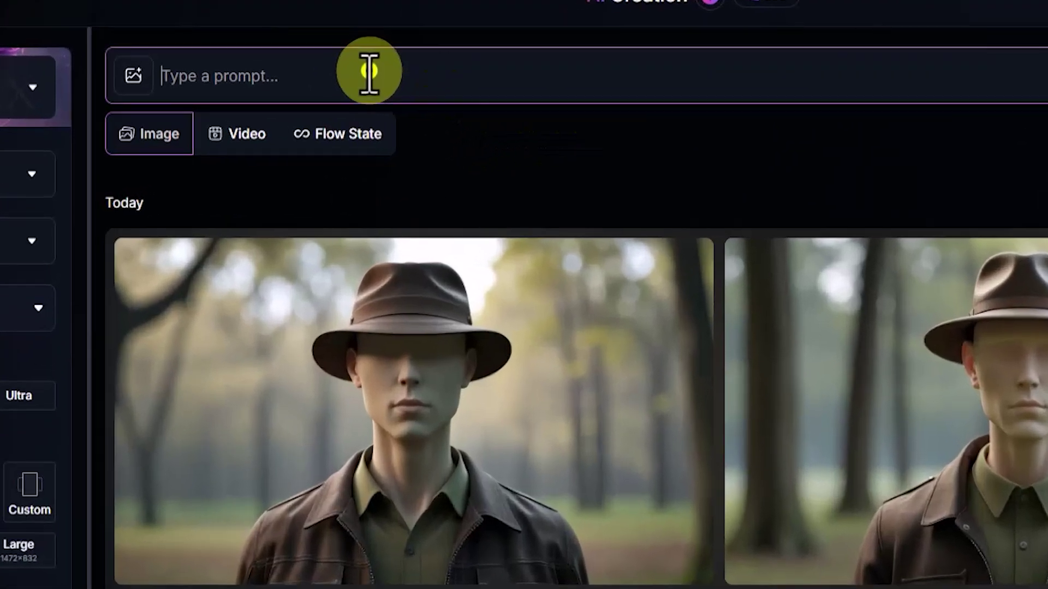
right_click(346, 121)
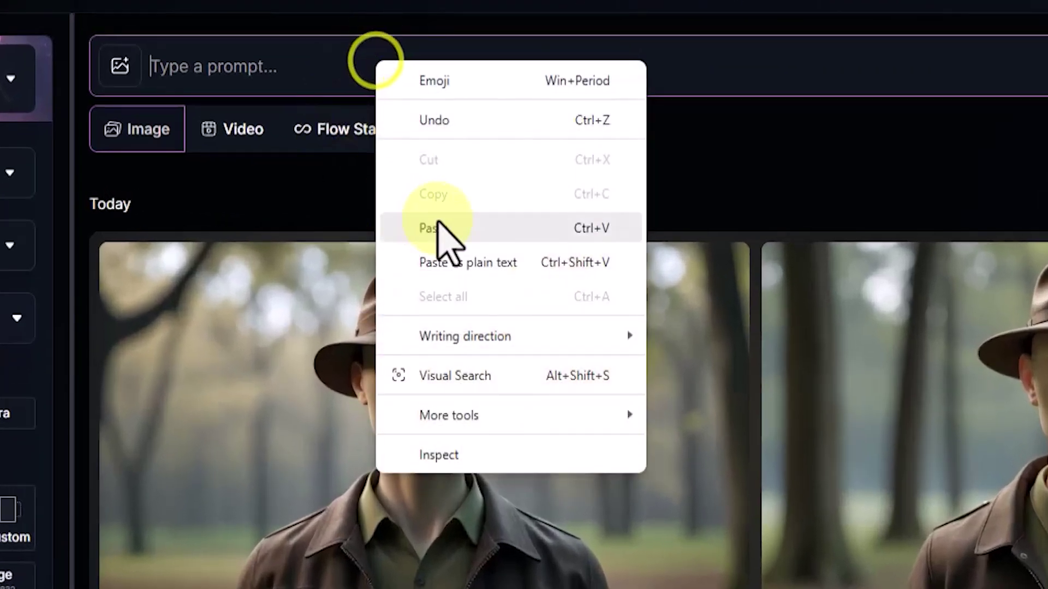
click(403, 213)
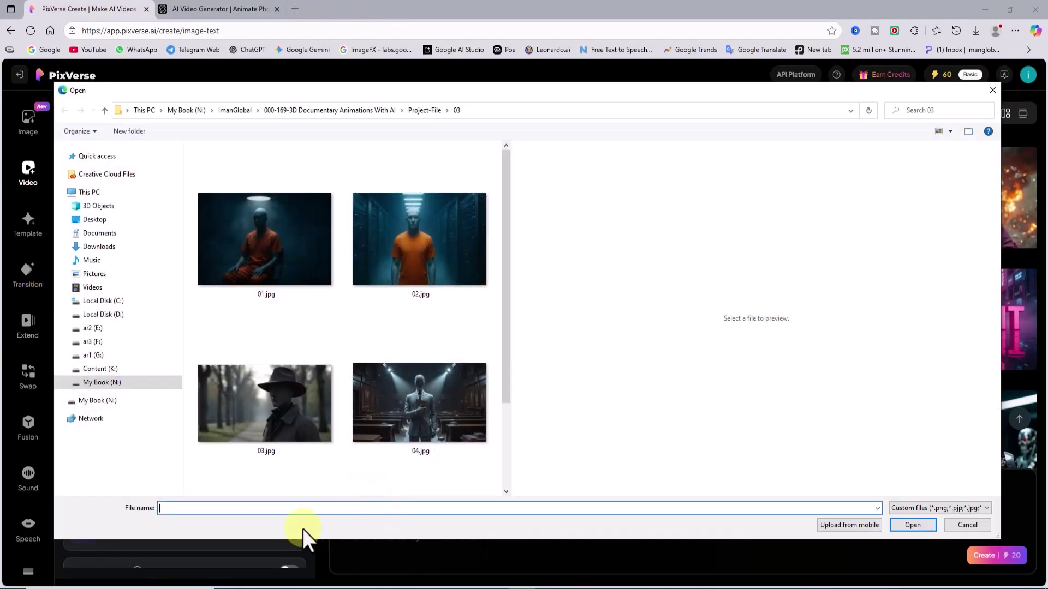
Upload 02.jpg as the starting image, keep the V5 model, and set camera movement to Zoom Out.
click(389, 270)
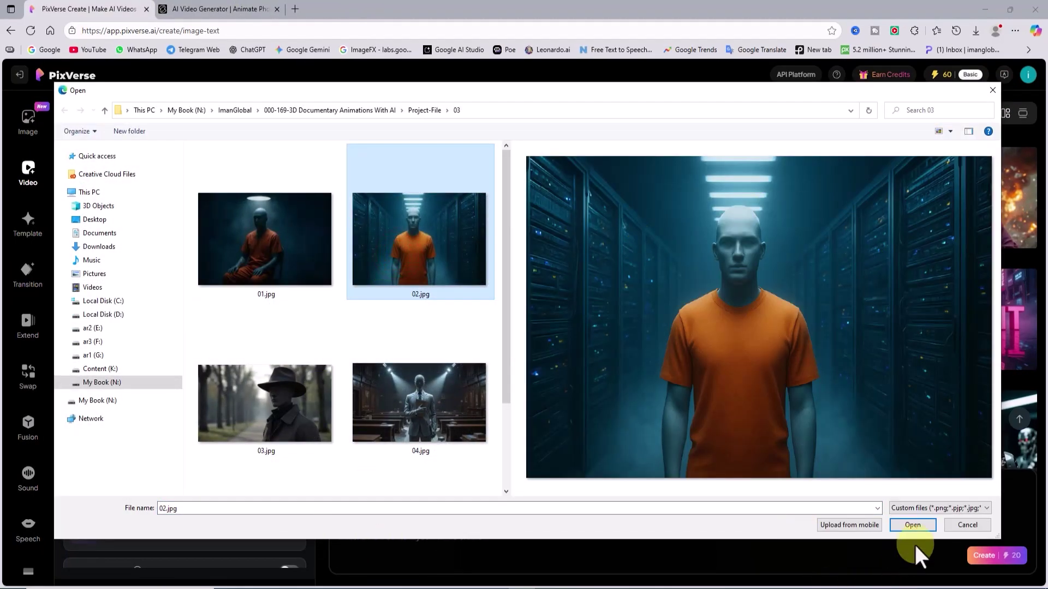
click(929, 523)
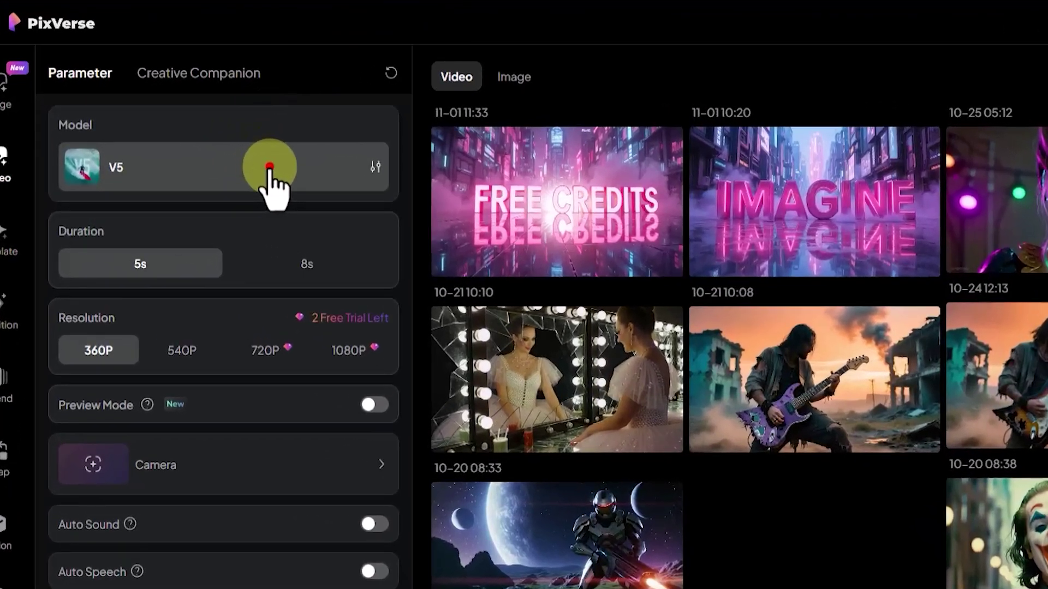
click(224, 176)
click(216, 175)
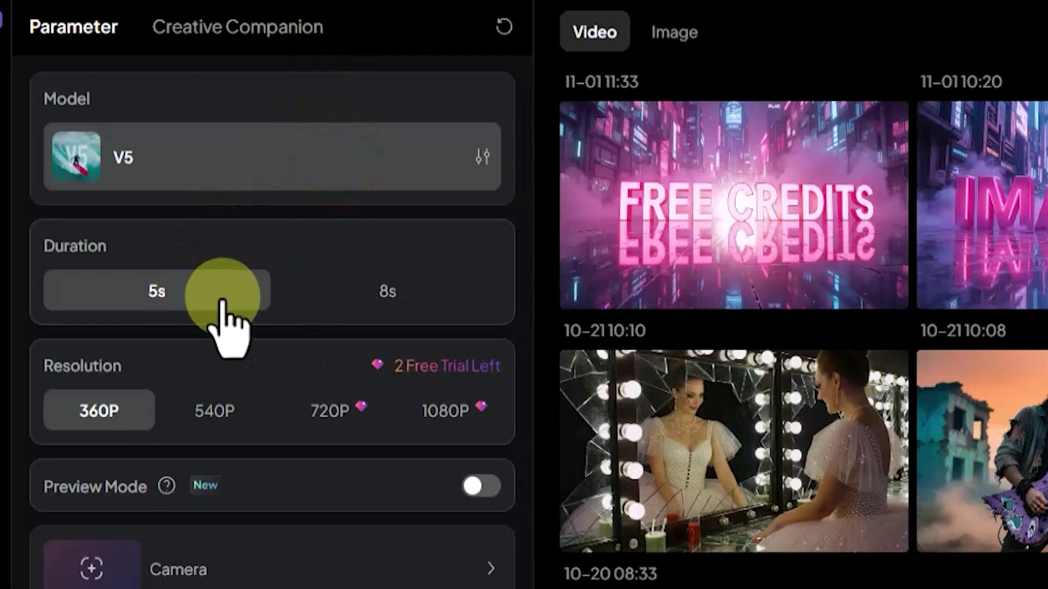
mouse_move(261, 408)
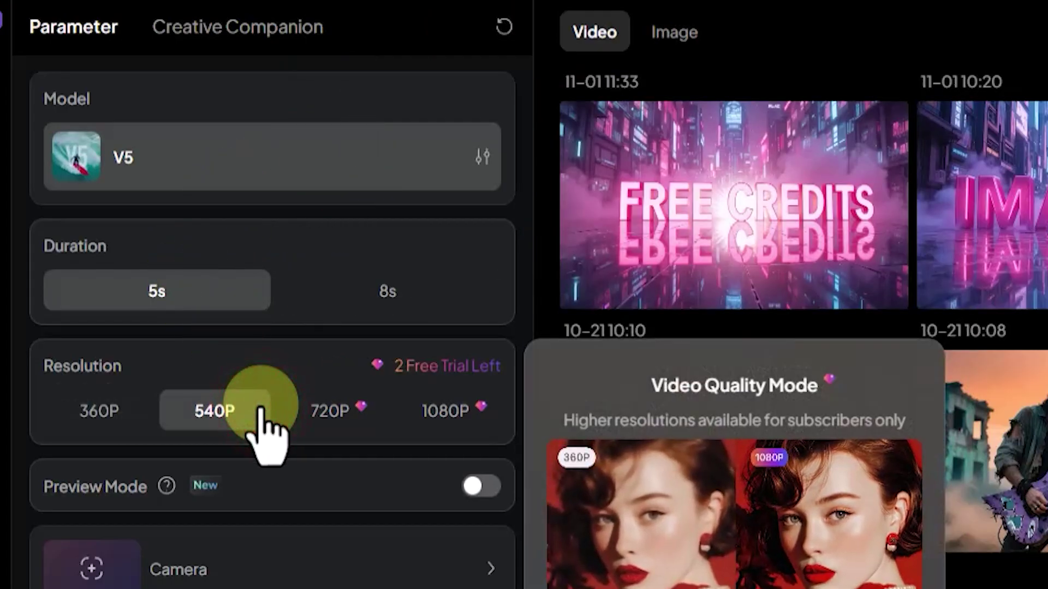
click(316, 568)
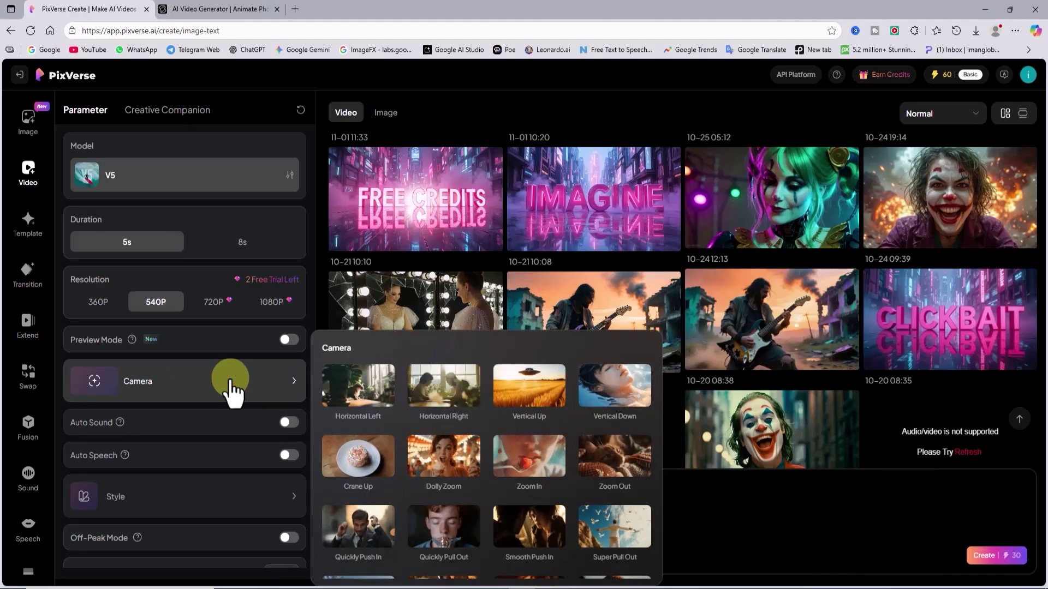
click(627, 456)
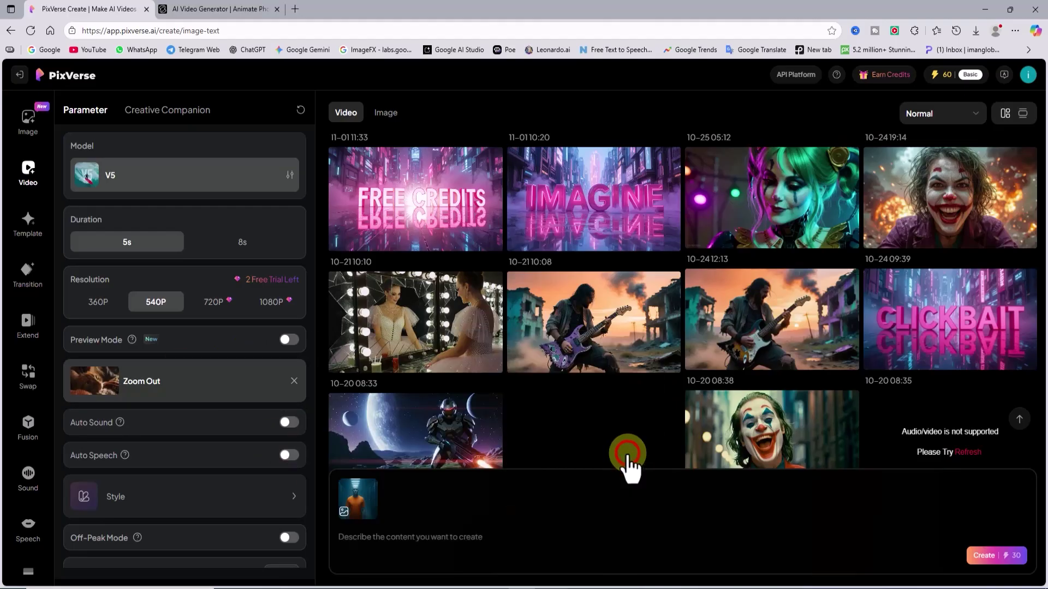
Paste the mannequin server-room prompt, generate the video, and open its details.
scroll(182, 451, down, 2)
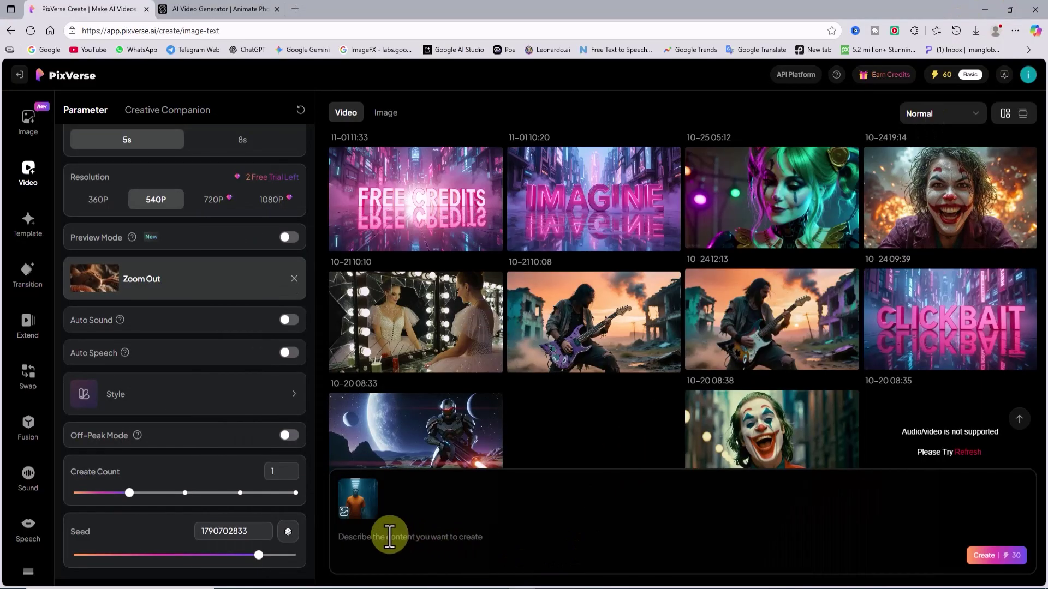
right_click(389, 535)
click(449, 404)
click(988, 535)
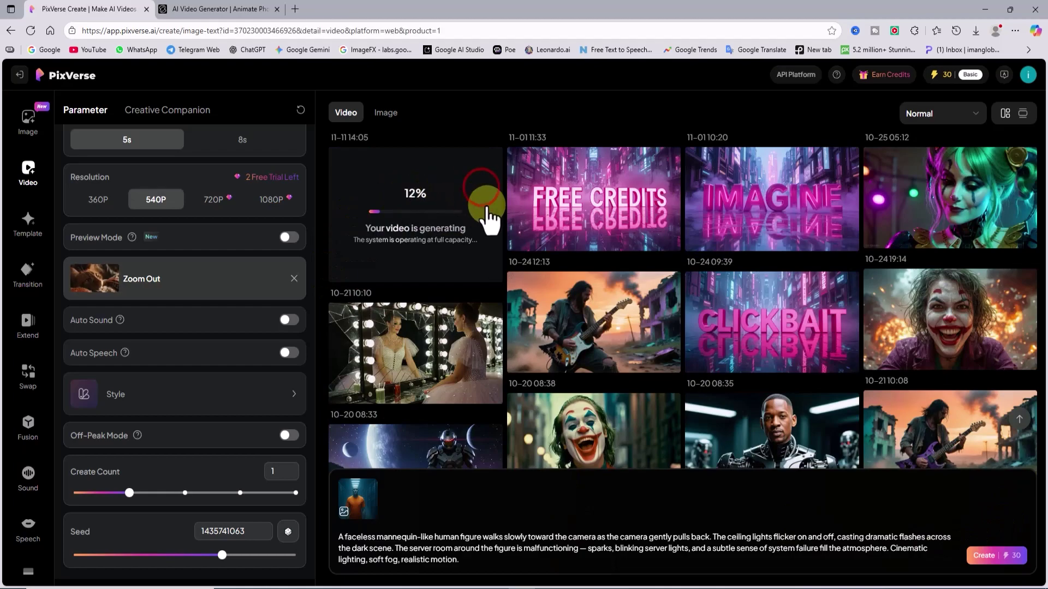
click(482, 214)
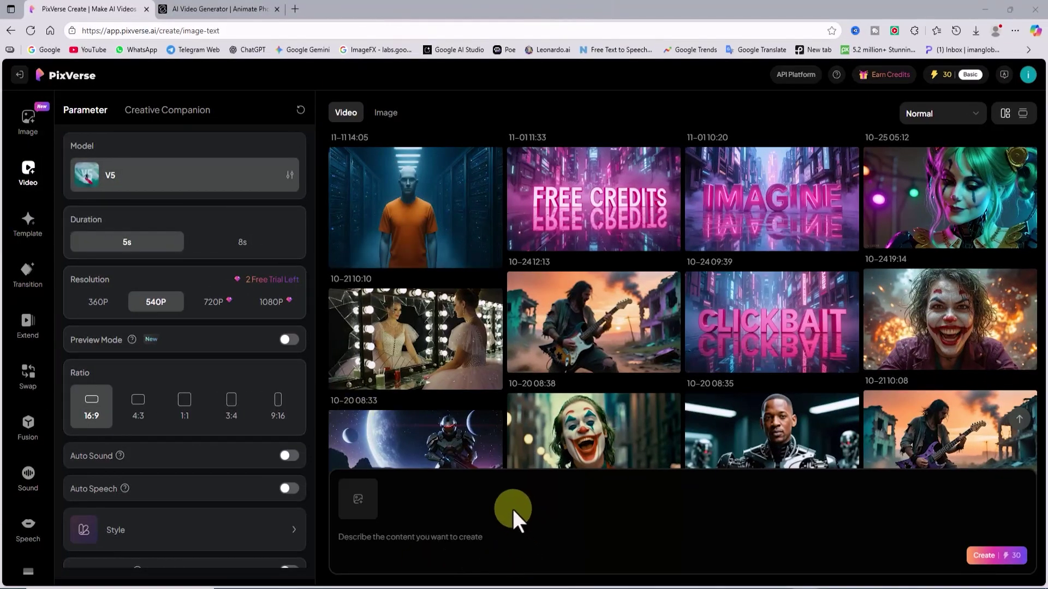
Upload 05.jpg, the seated figure, and switch the camera preset to Right Arc Shot.
click(362, 501)
scroll(362, 480, down, 2)
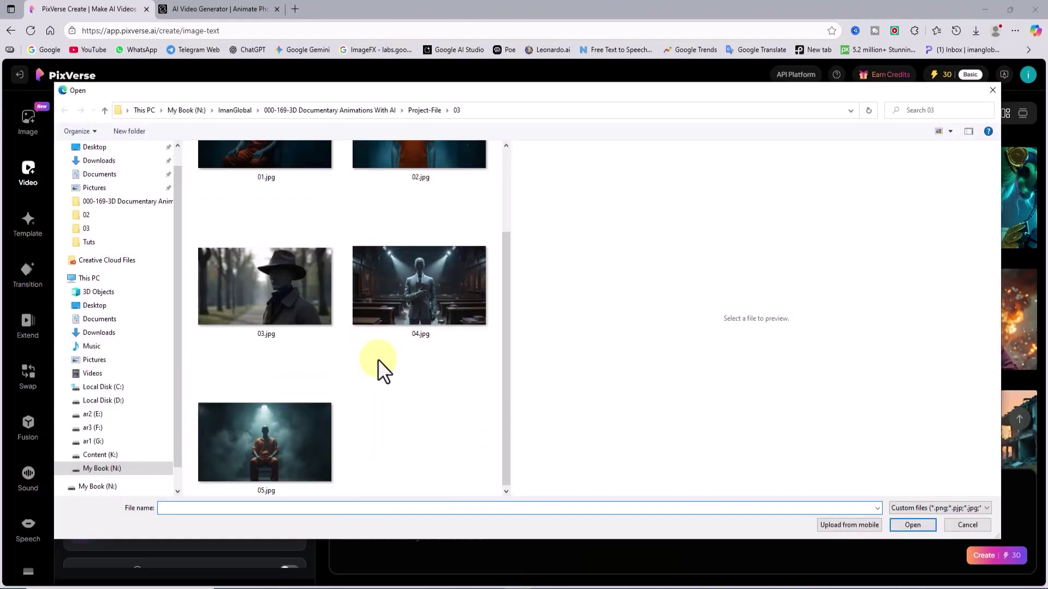
click(266, 454)
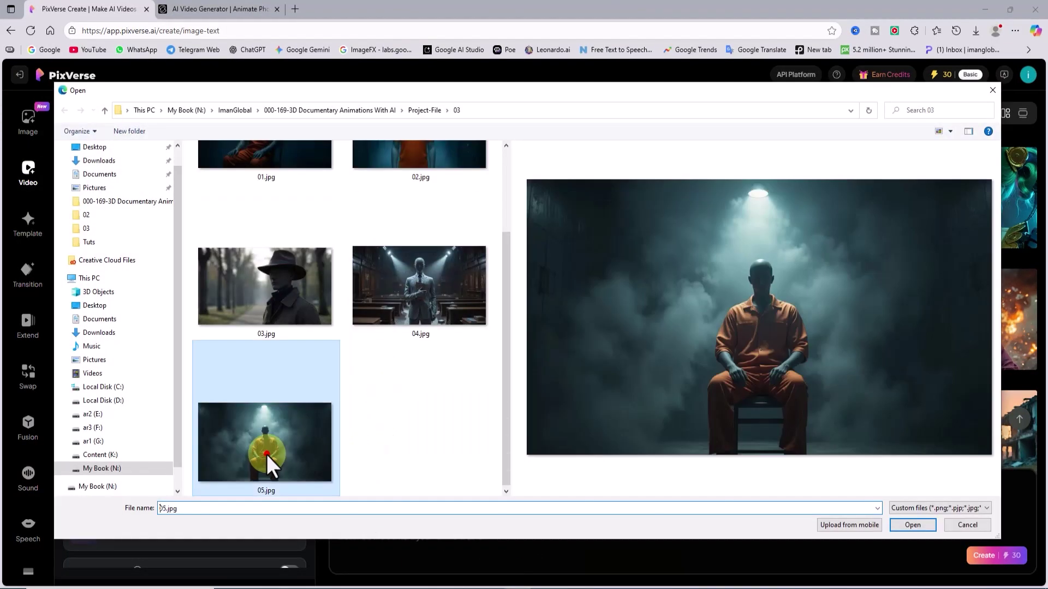
click(912, 525)
click(224, 376)
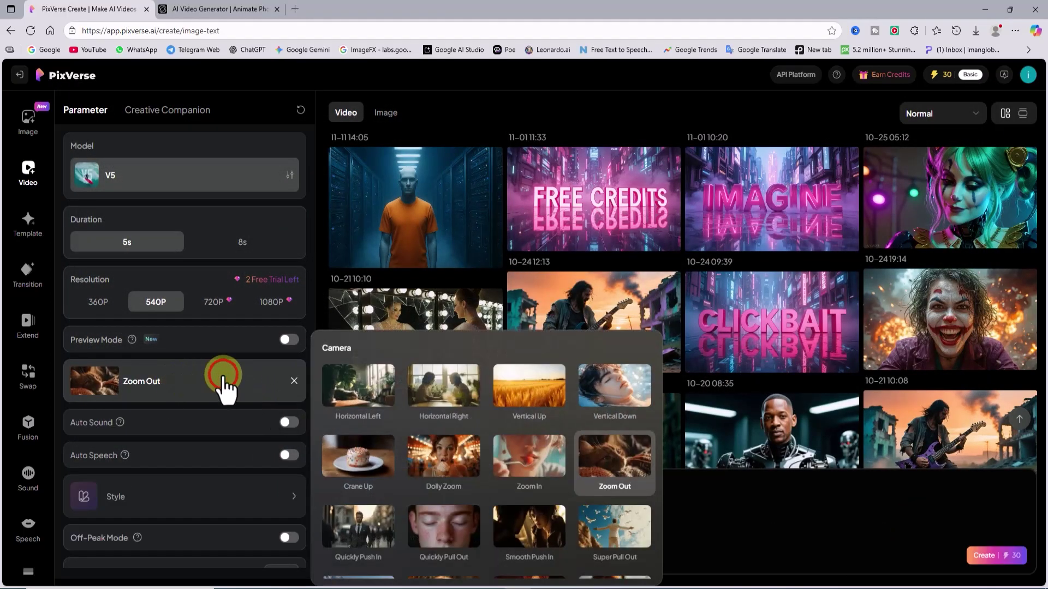
scroll(472, 432, down, 3)
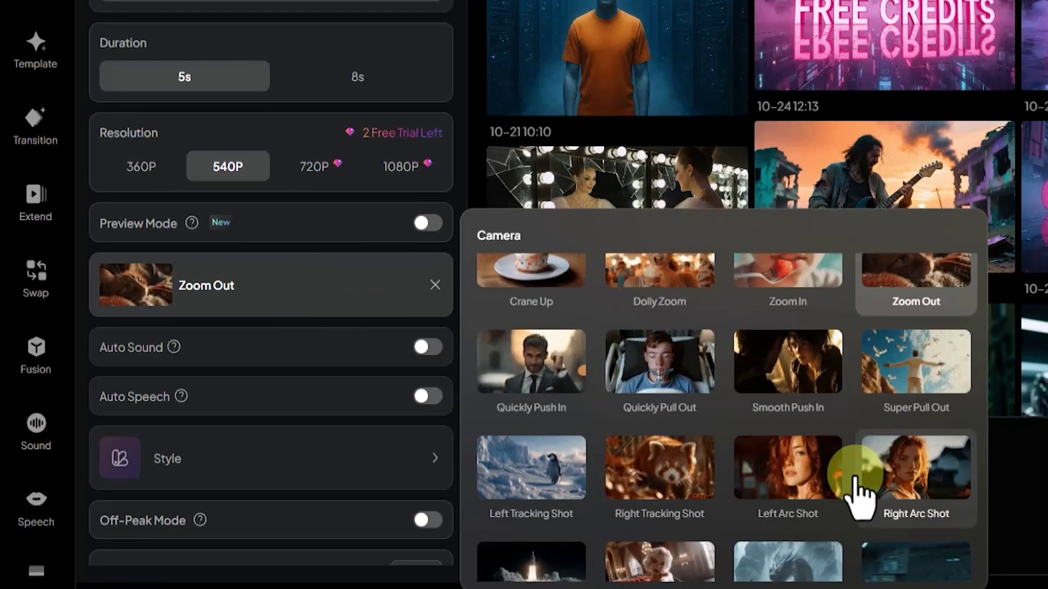
scroll(859, 488, down, 2)
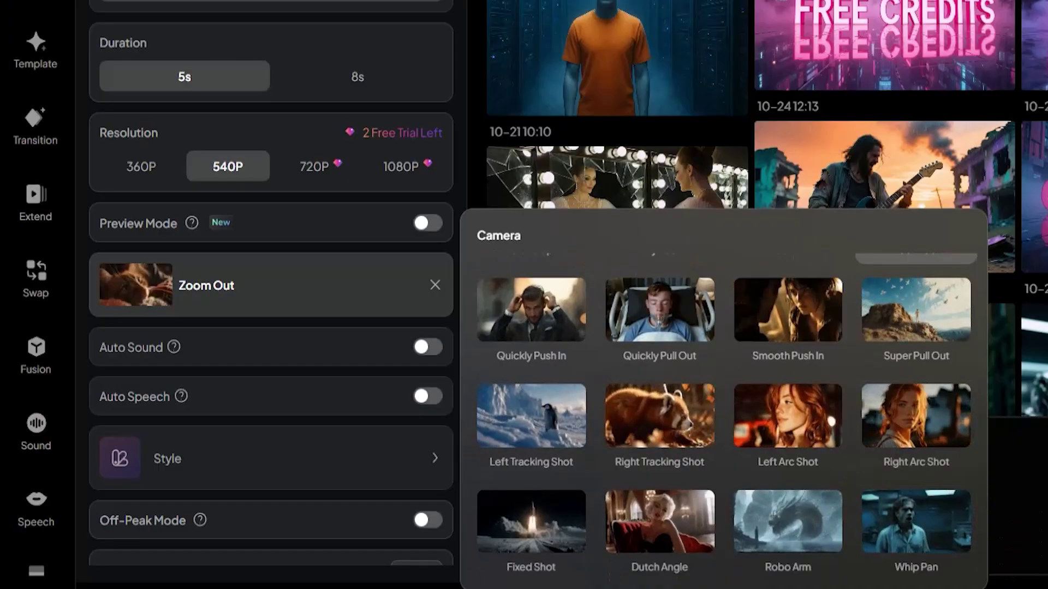
click(926, 417)
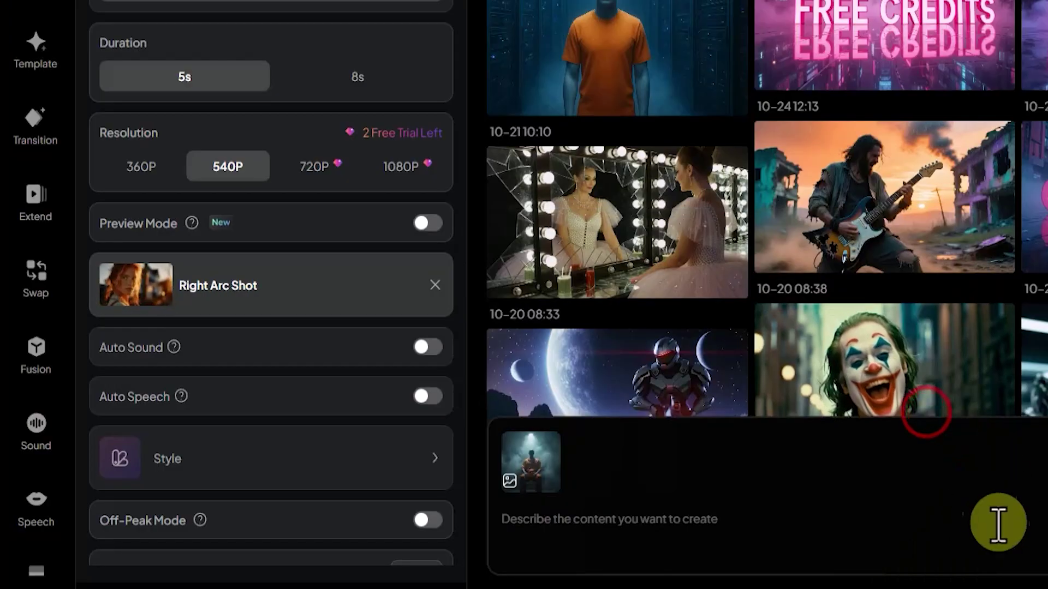
Paste the rising-from-chair prompt and open the generating video's detail view.
right_click(545, 524)
click(596, 326)
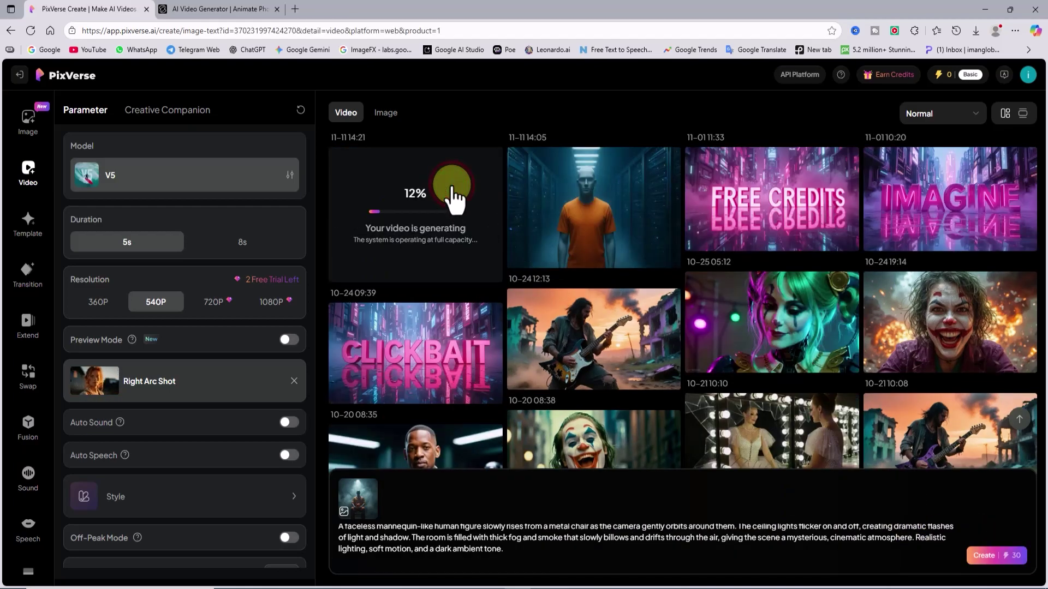
click(450, 188)
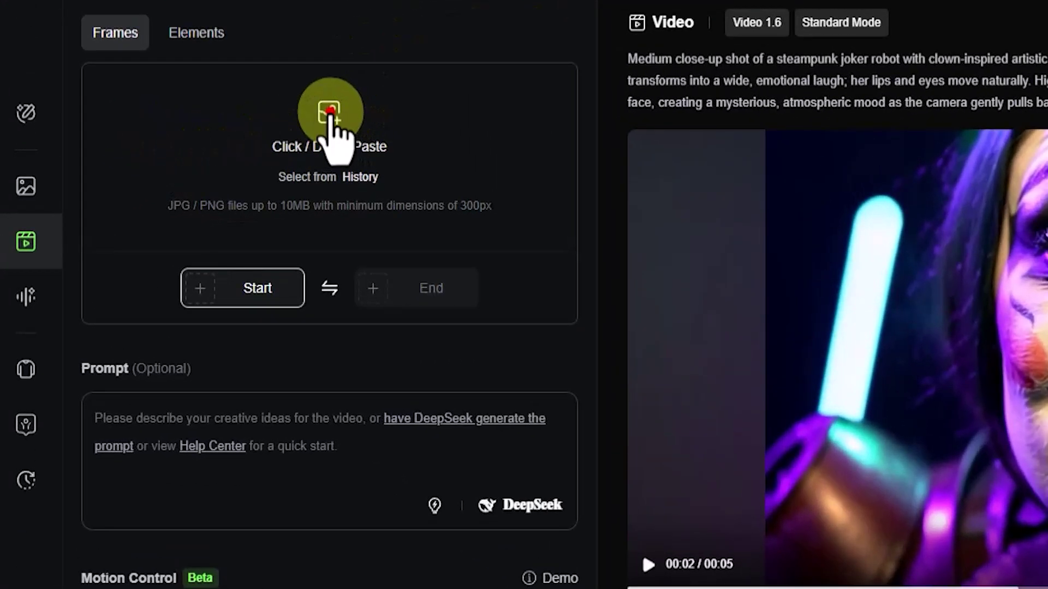
Load 03.jpg, the hat-wearing figure, as the Kling start frame.
click(330, 114)
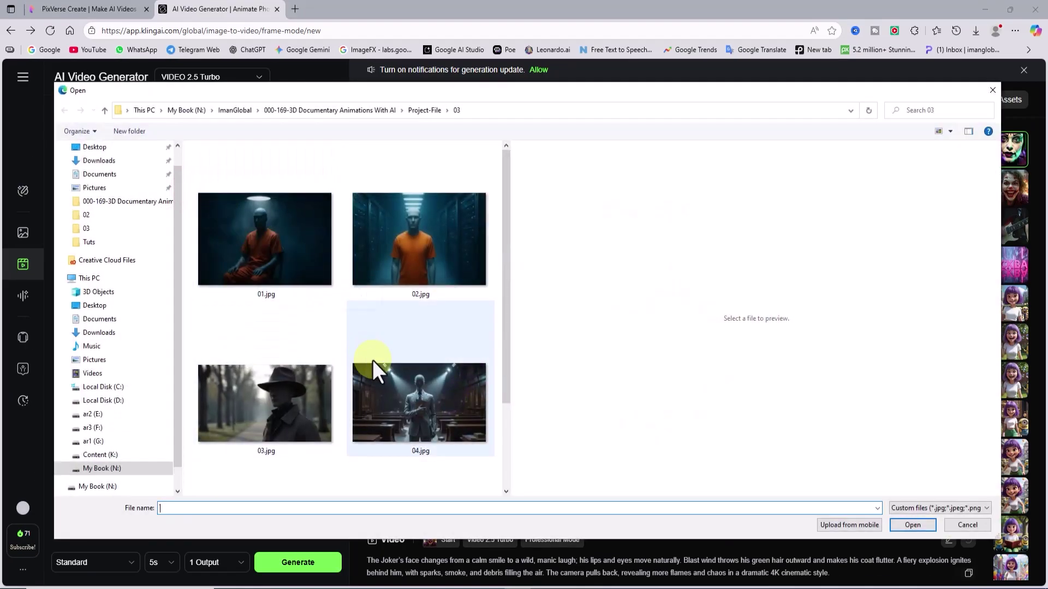
click(285, 396)
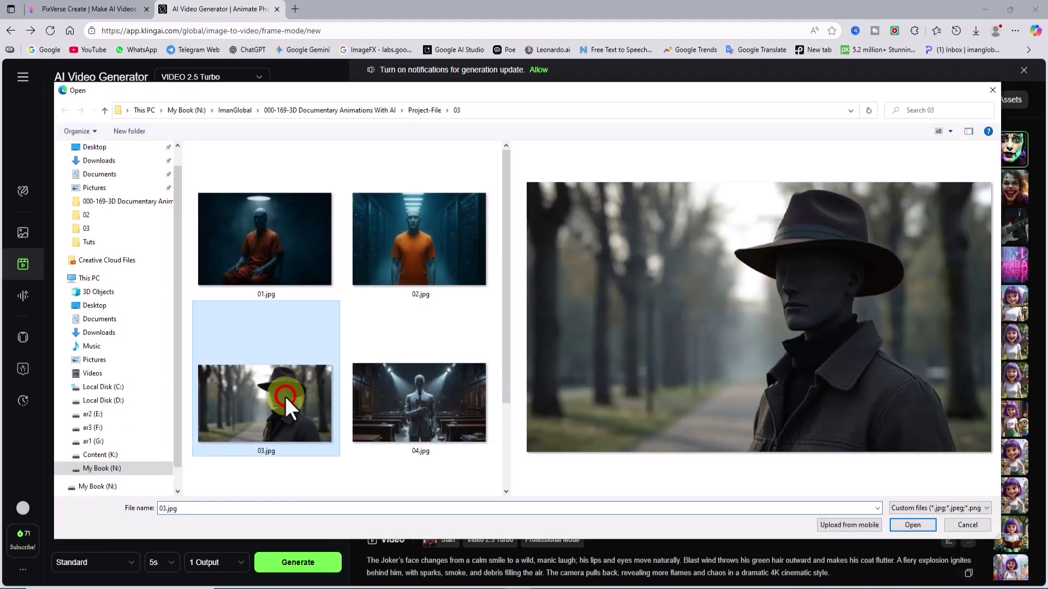
click(912, 525)
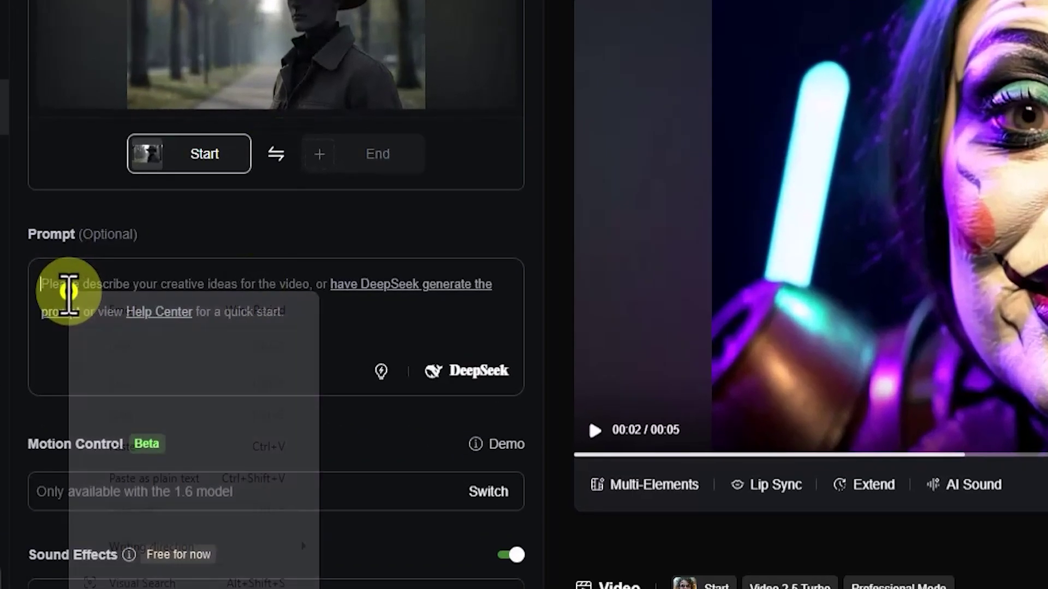
Paste the walking-among-trees prompt, generate, and open the new video's details.
right_click(79, 365)
click(125, 457)
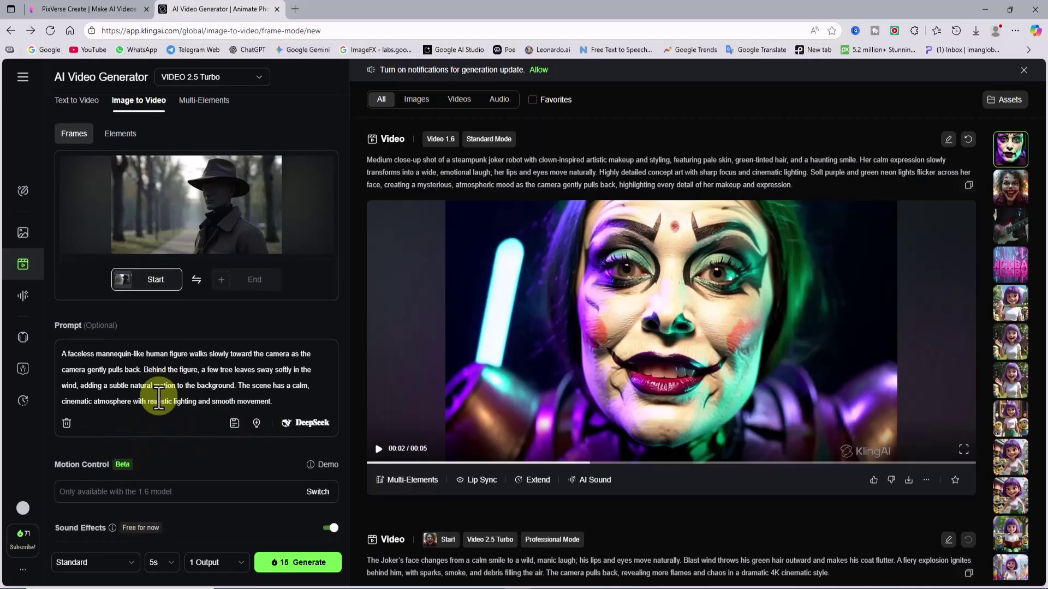
scroll(159, 397, down, 1)
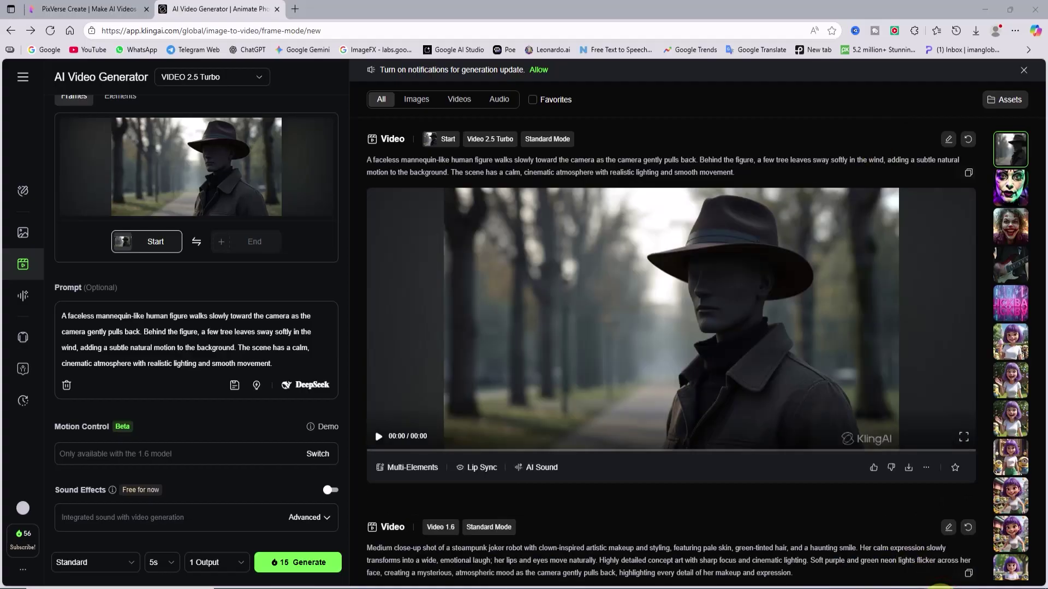
click(814, 342)
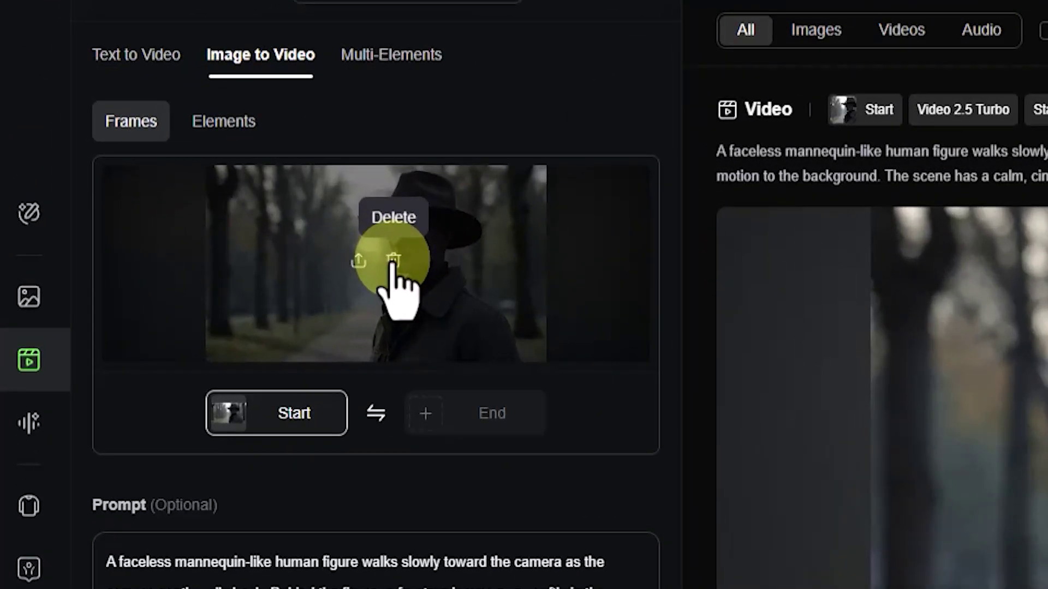
Replace the start frame with 04.jpg, the courtroom figure.
click(301, 239)
click(415, 221)
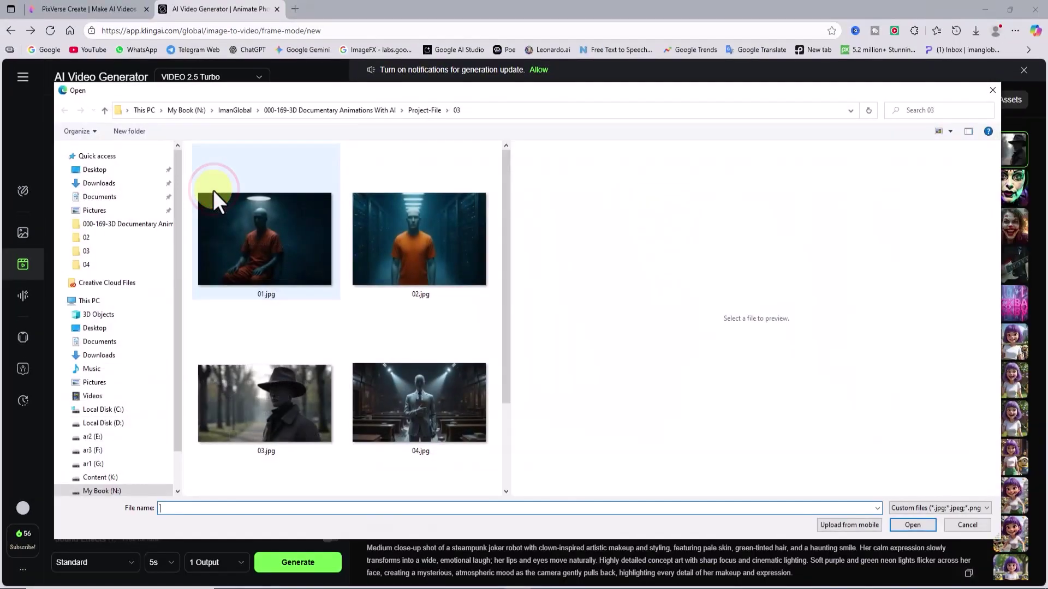
click(430, 407)
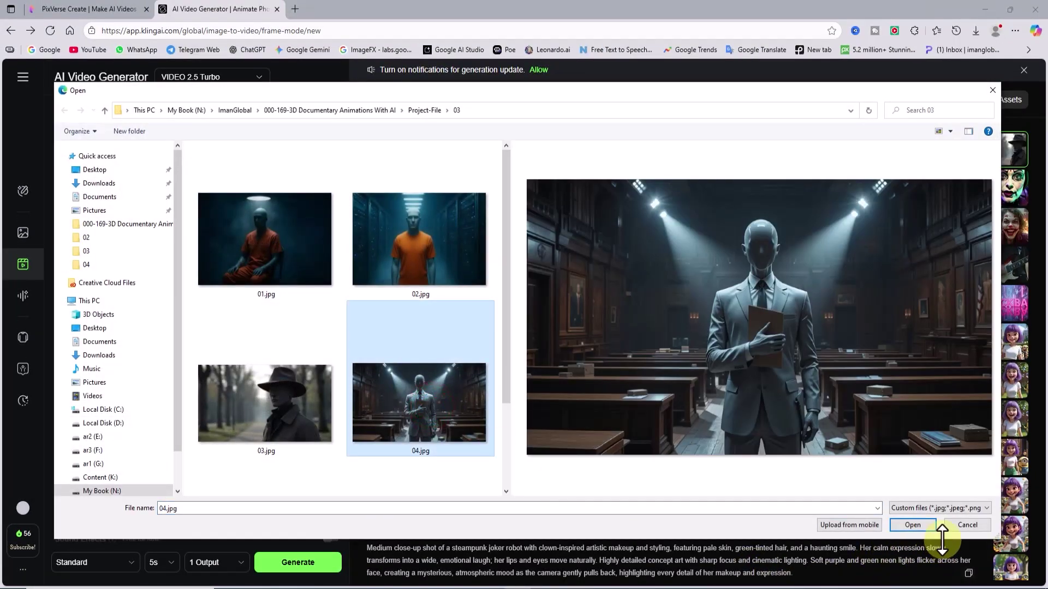
click(928, 525)
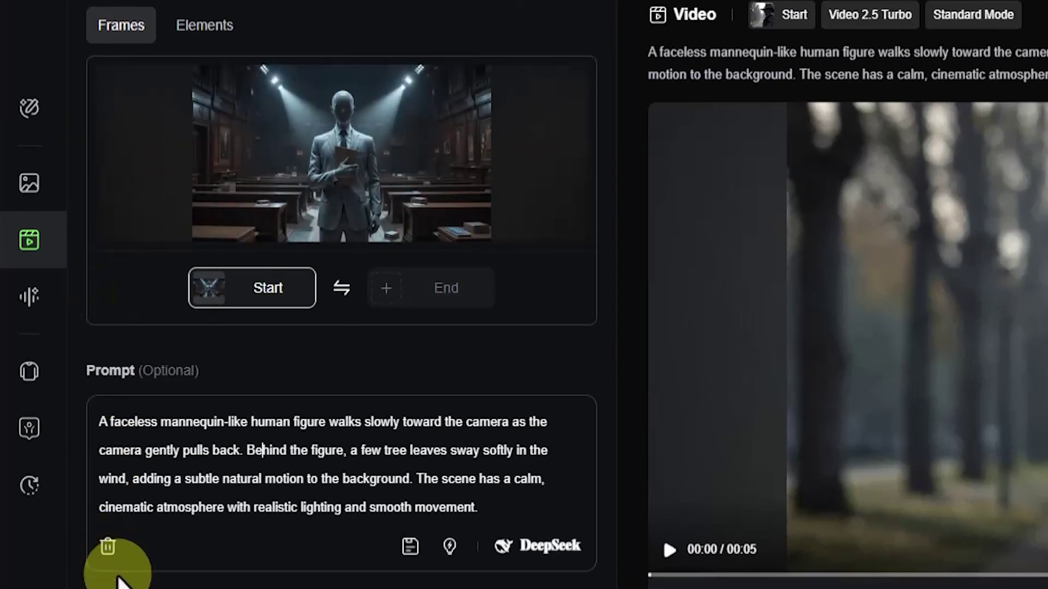
Swap in the flickering-lights courtroom prompt, generate, and open the video's detail page.
click(66, 435)
right_click(201, 422)
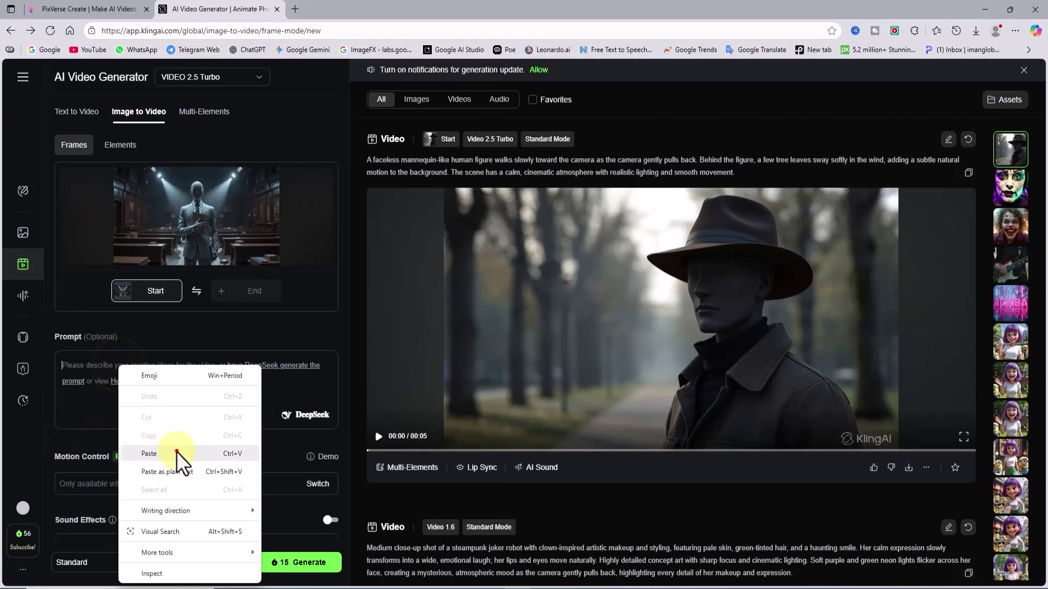
click(176, 451)
scroll(175, 448, down, 2)
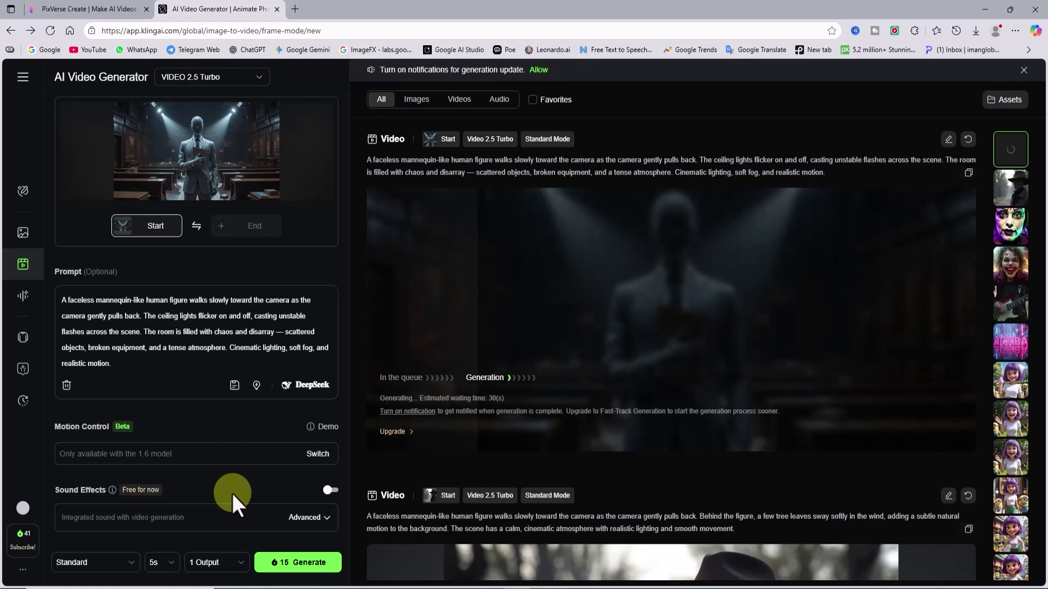
click(744, 289)
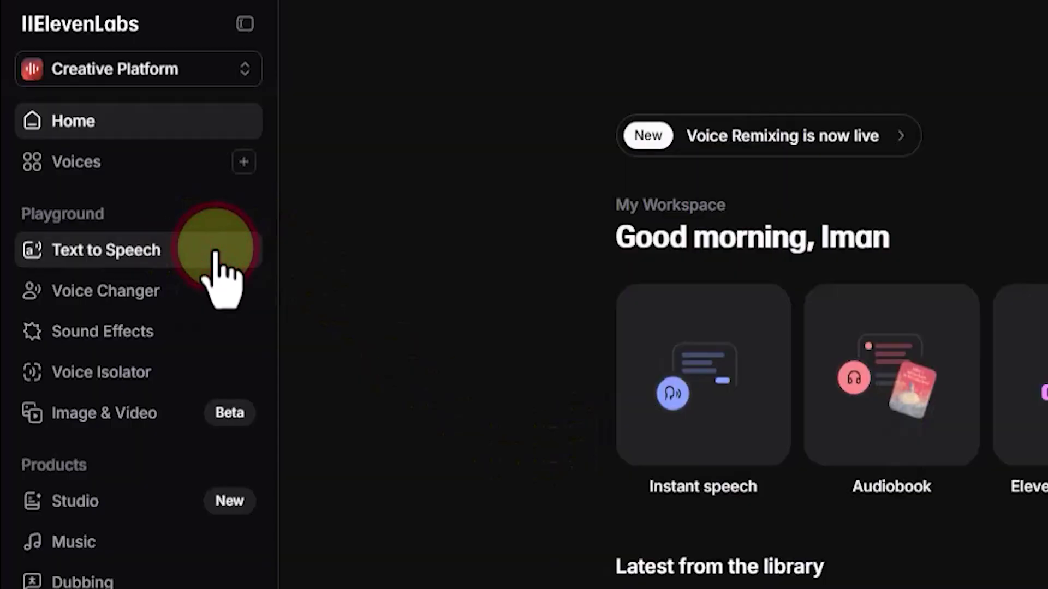
Replace the Text to Speech sample with 'Don't forget to like and subscribe.' and review the voice list, keeping Rachel.
click(215, 254)
drag(494, 342, 175, 133)
key(BackSpace)
click(328, 180)
right_click(328, 180)
click(385, 271)
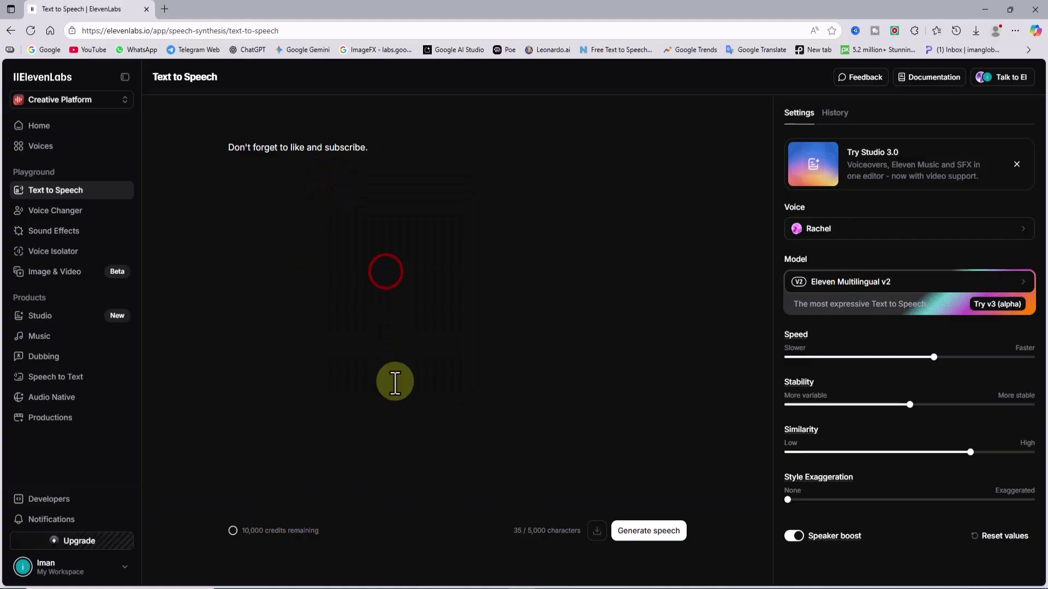
click(913, 232)
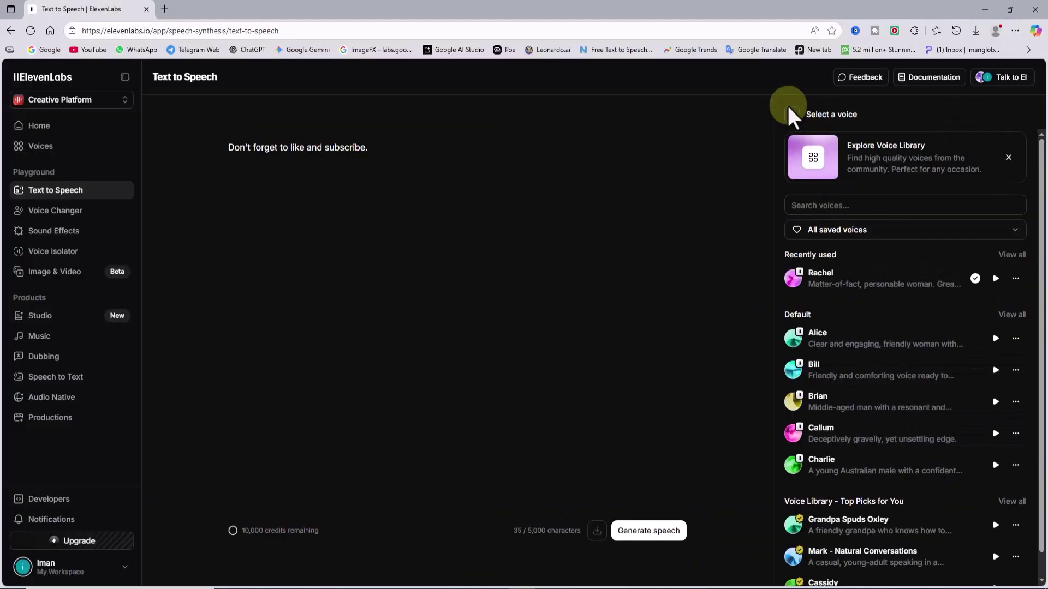
click(789, 112)
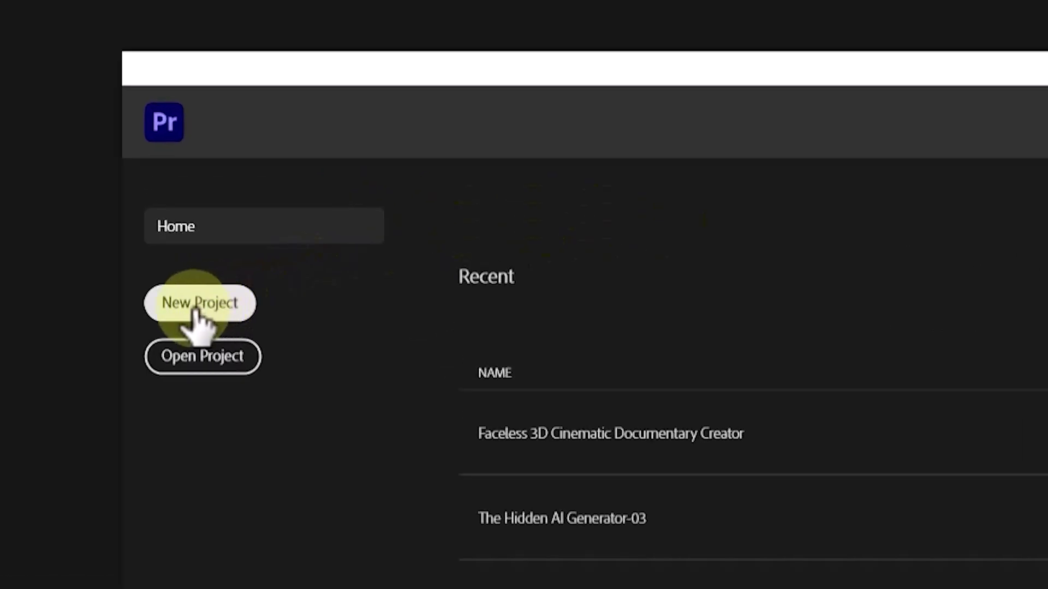
Create a new project named ImanGlobal in a chosen folder.
click(195, 309)
text(ImanGlob)
text(al)
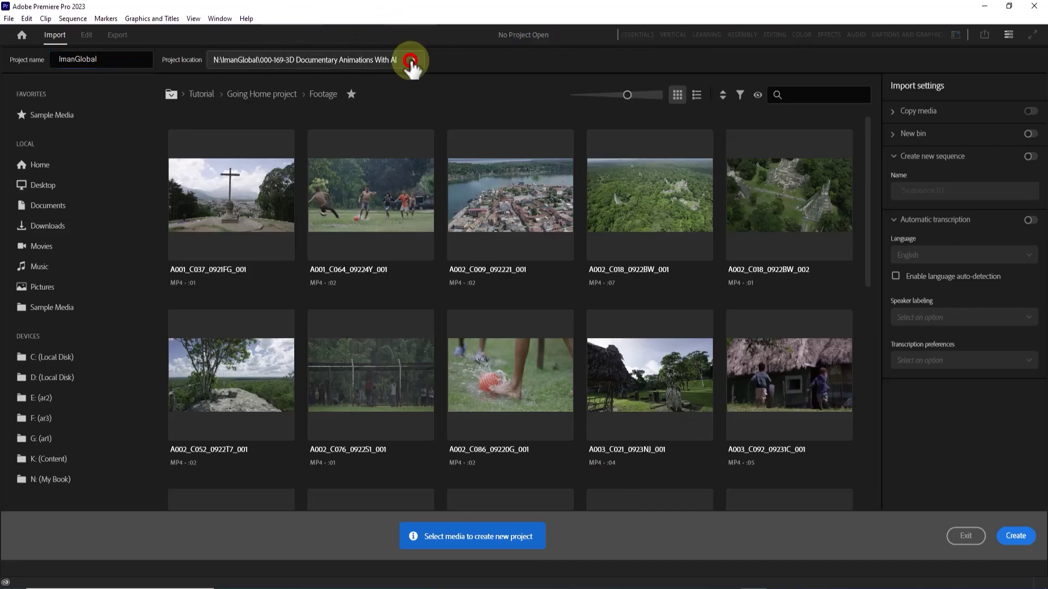
click(409, 61)
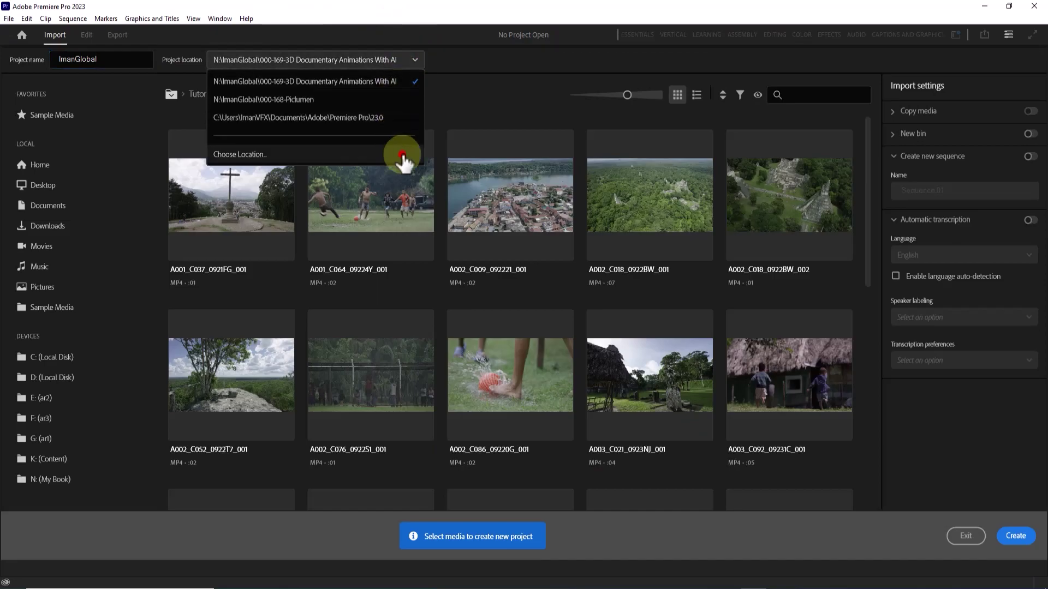
click(404, 155)
click(885, 510)
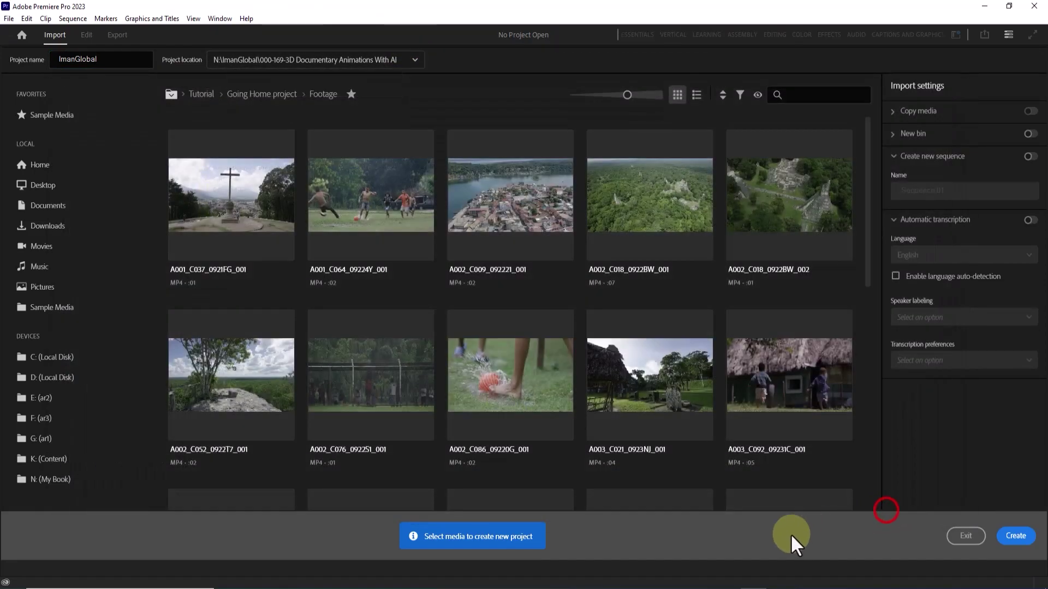
click(1016, 538)
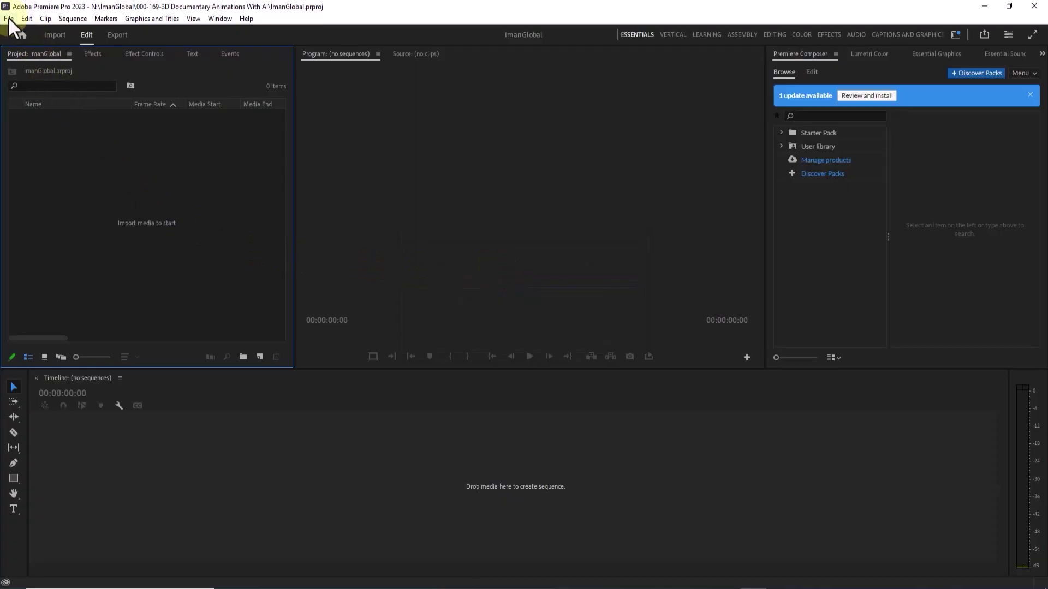
Add a DSLR 1080p30 sequence named ImanGlobal.
click(8, 18)
mouse_move(22, 31)
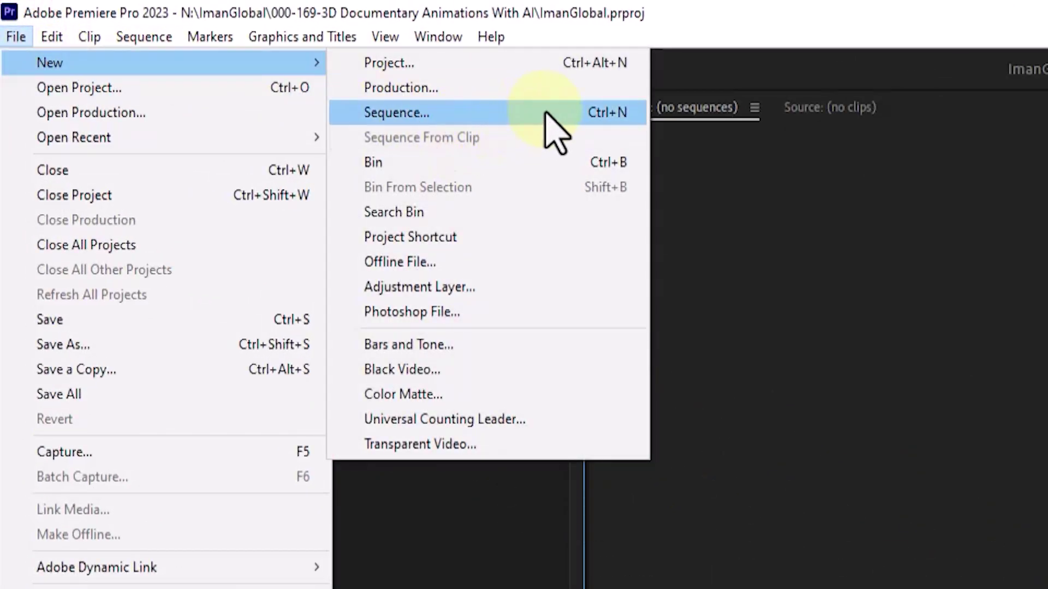
click(546, 113)
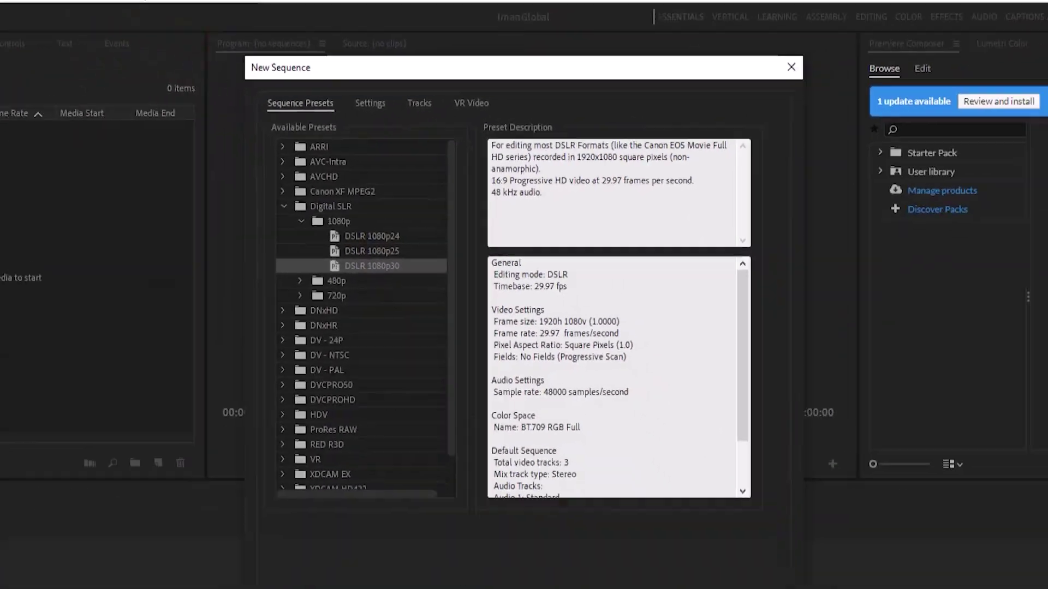
text(ImanGlobal)
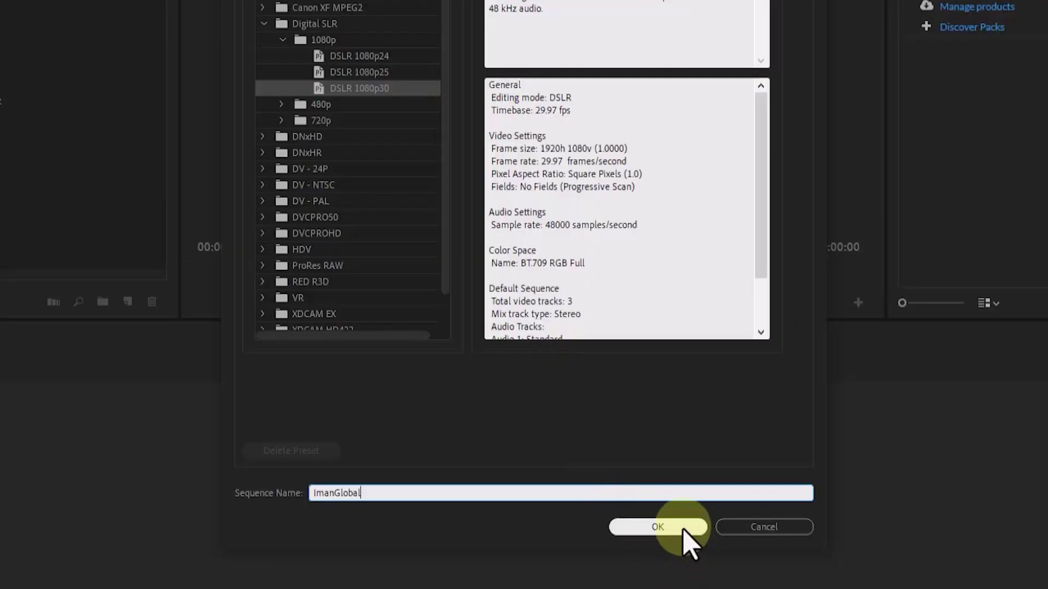
click(683, 529)
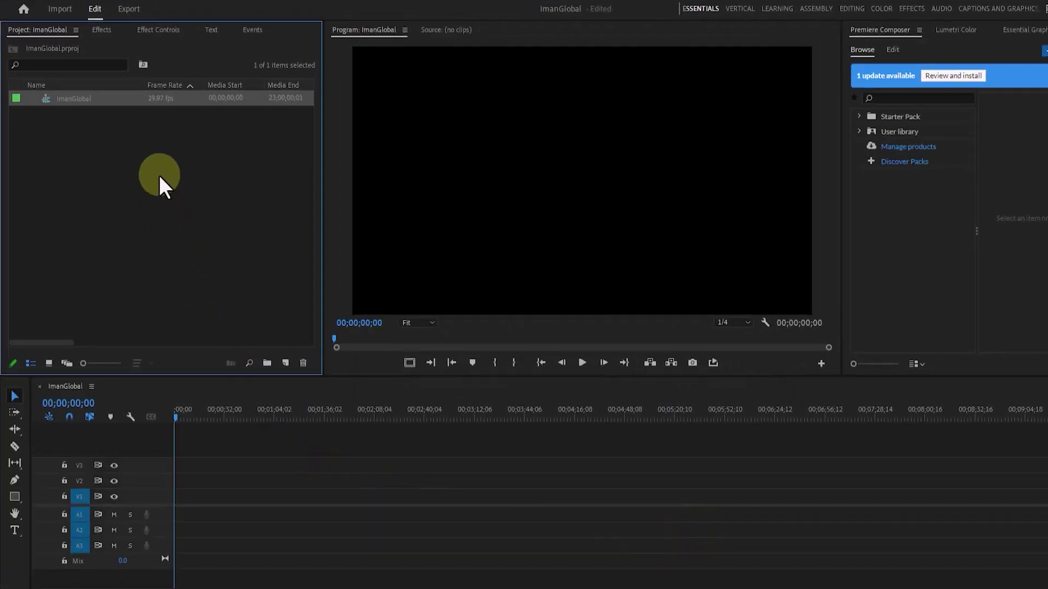
Import clips 01.mp4 through 06.mp4 and group them into a new bin named Footage.
right_click(145, 185)
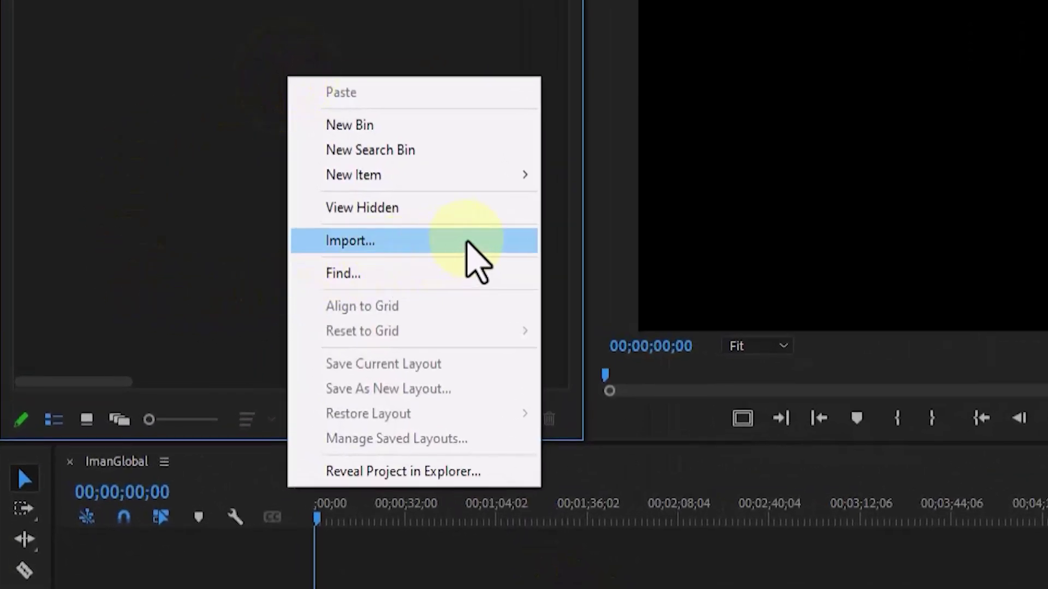
click(466, 243)
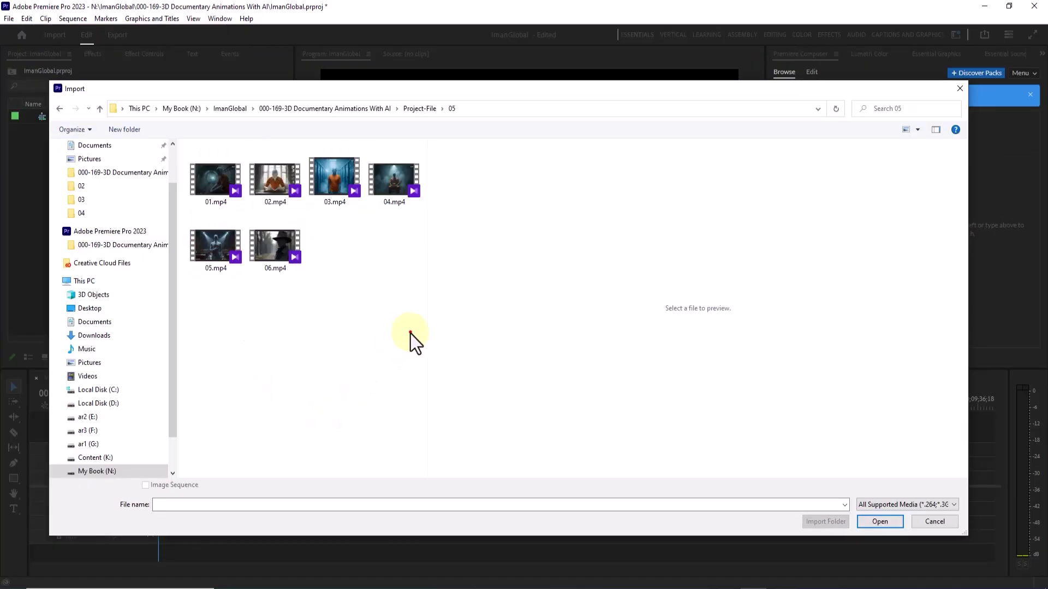
drag(410, 333, 193, 153)
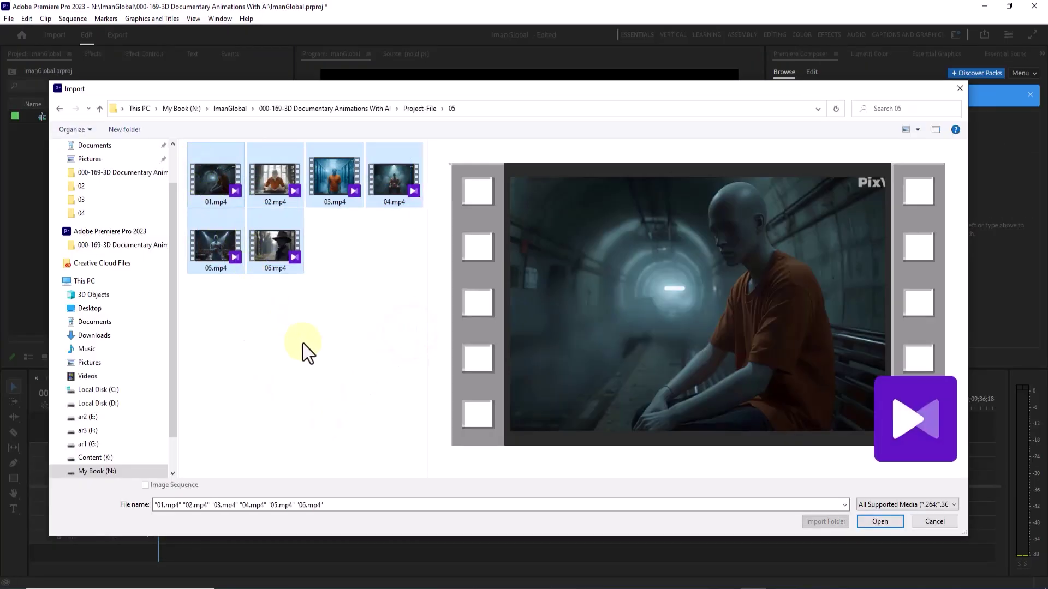
click(894, 523)
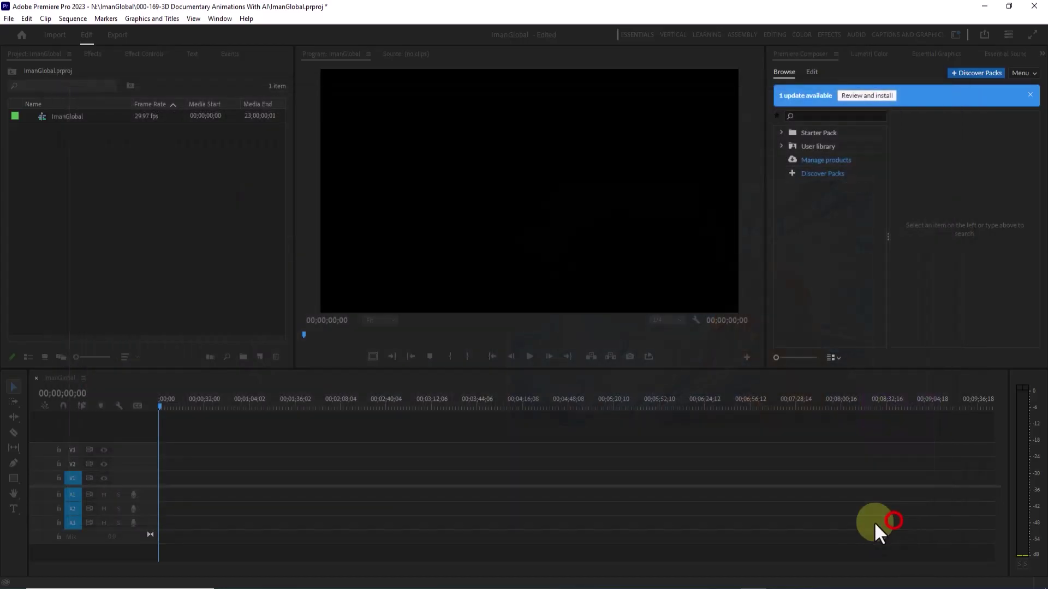
drag(80, 112, 154, 209)
drag(229, 307, 342, 462)
drag(364, 539, 364, 539)
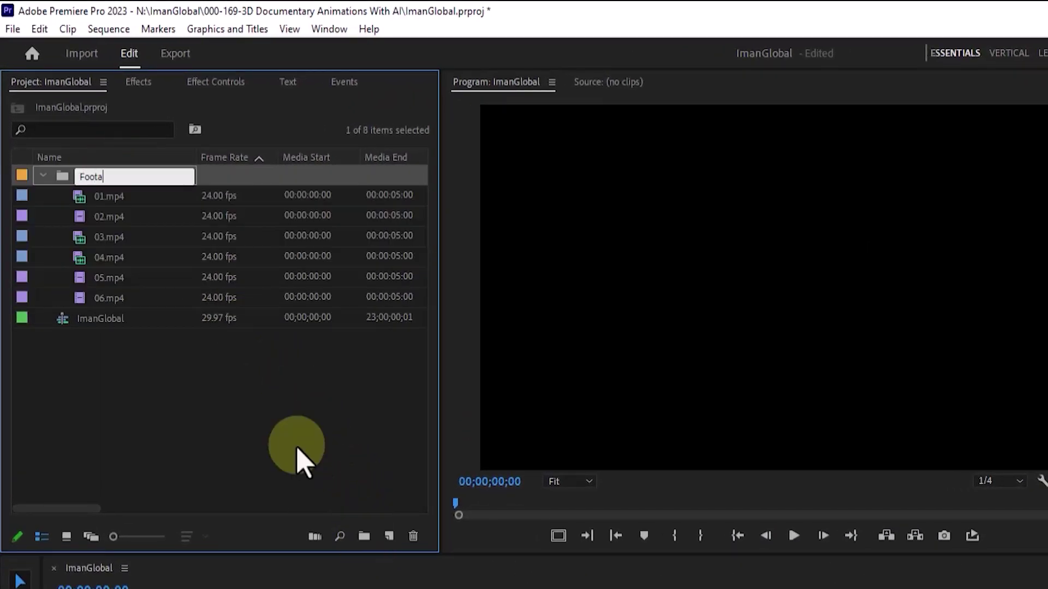
click(263, 439)
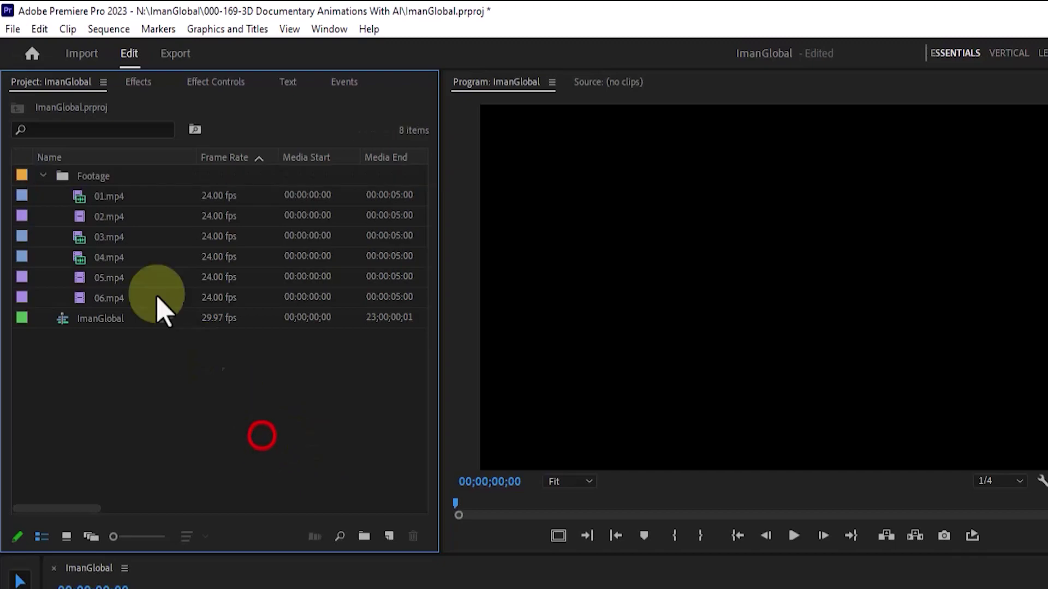
Import the 01.m4a voiceover and place it in a new bin named Voice.
right_click(189, 262)
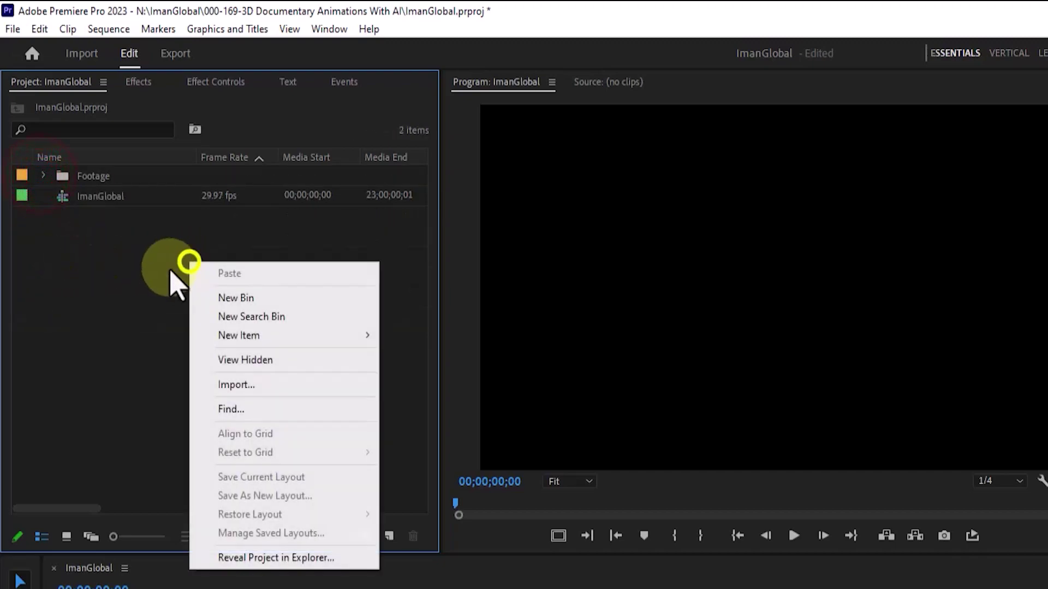
click(275, 385)
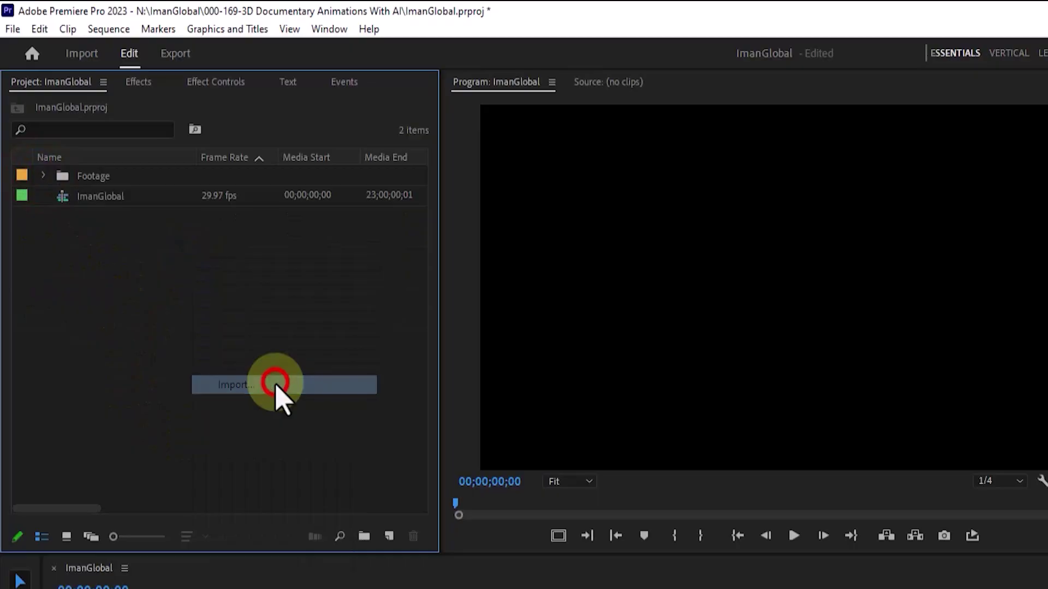
click(218, 161)
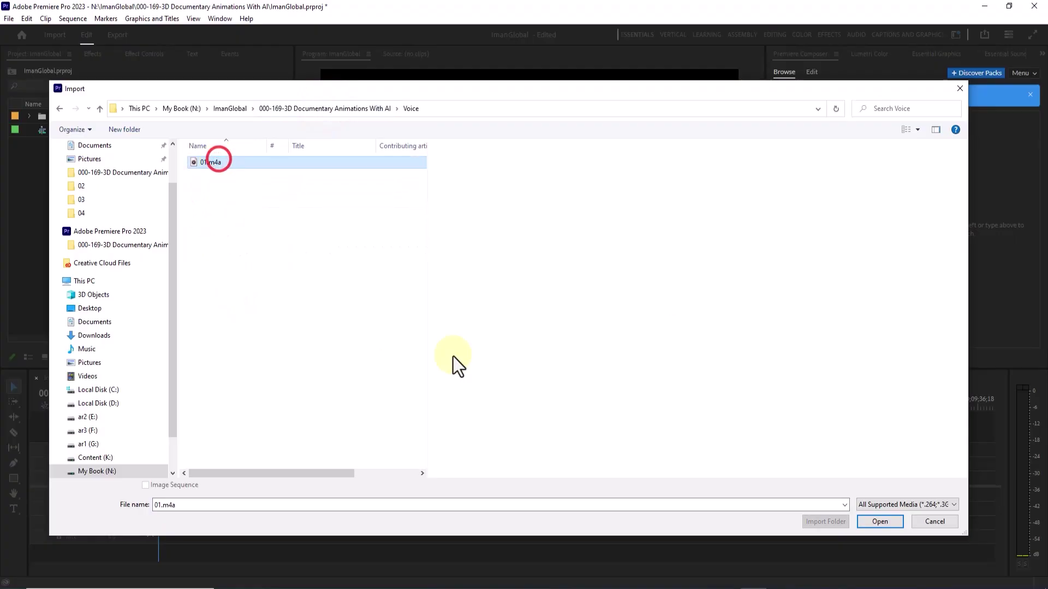
click(890, 522)
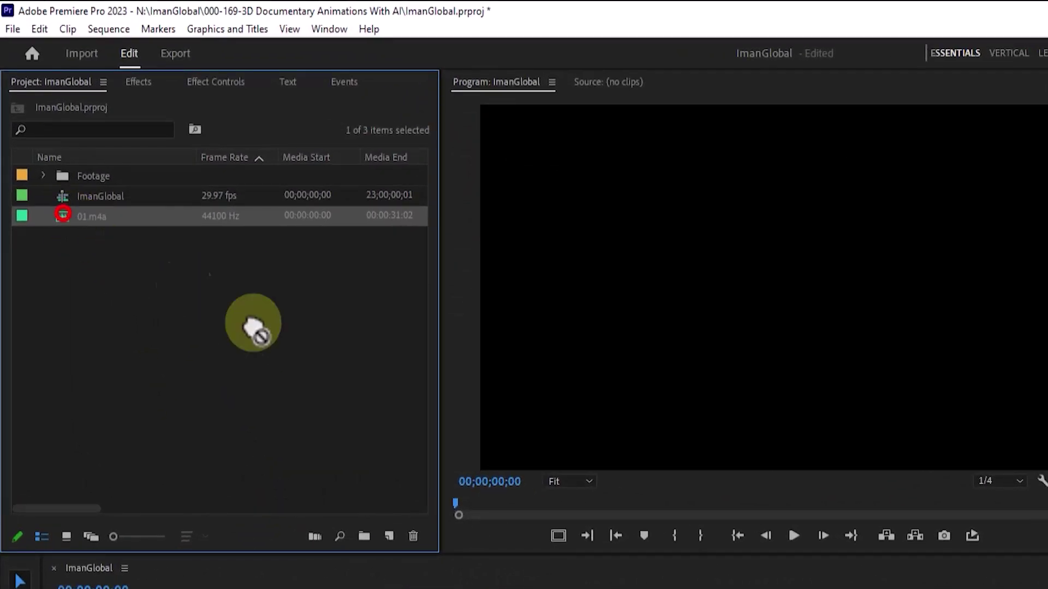
click(364, 538)
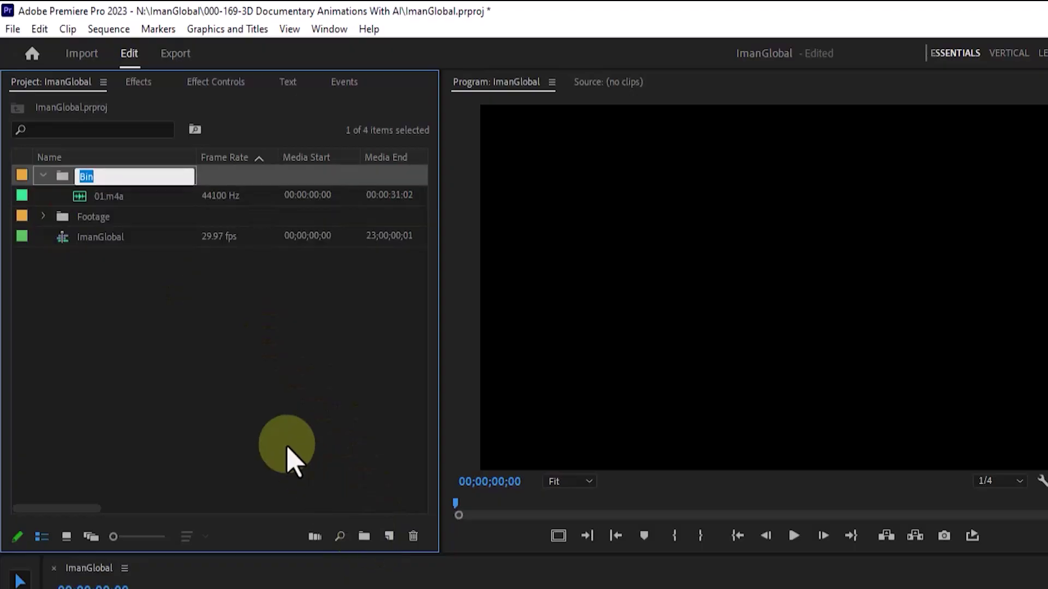
text(Voice)
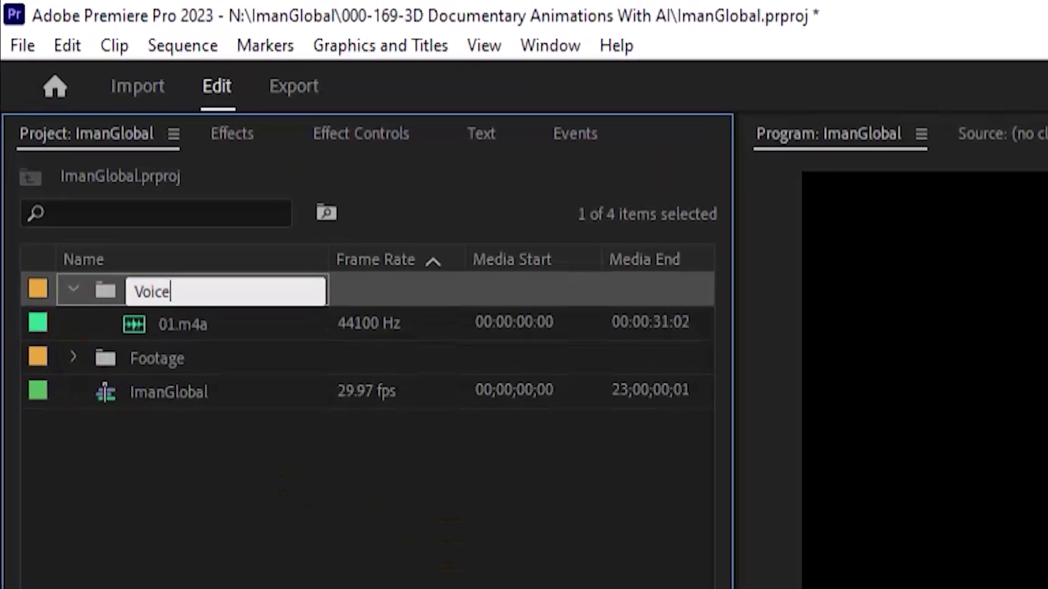
Finish naming the Voice bin and drop the Footage bin onto the timeline, keeping sequence settings.
click(295, 480)
click(158, 359)
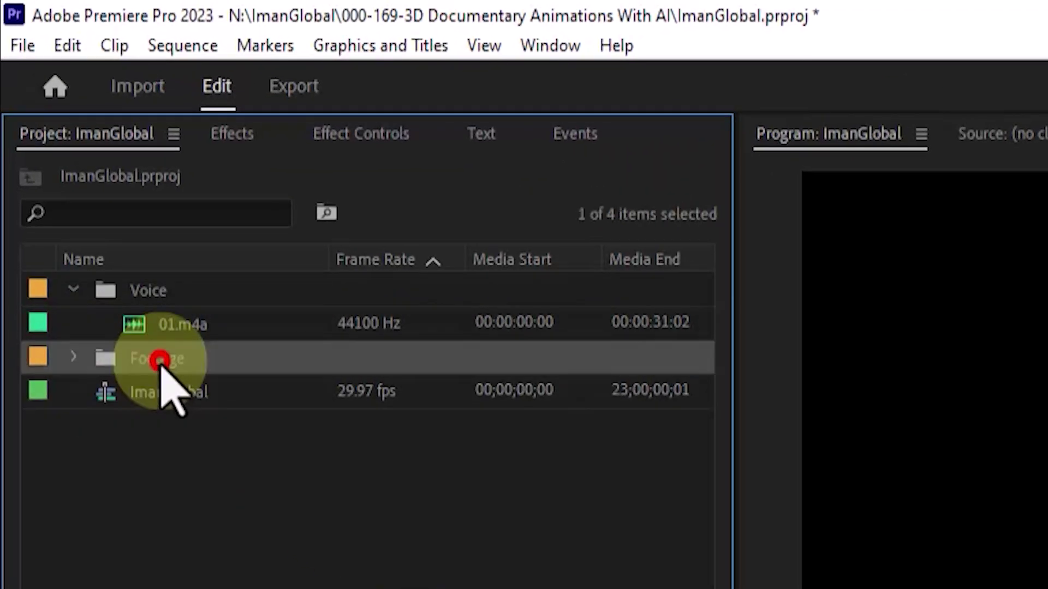
click(73, 289)
click(54, 323)
click(168, 321)
drag(49, 154, 121, 183)
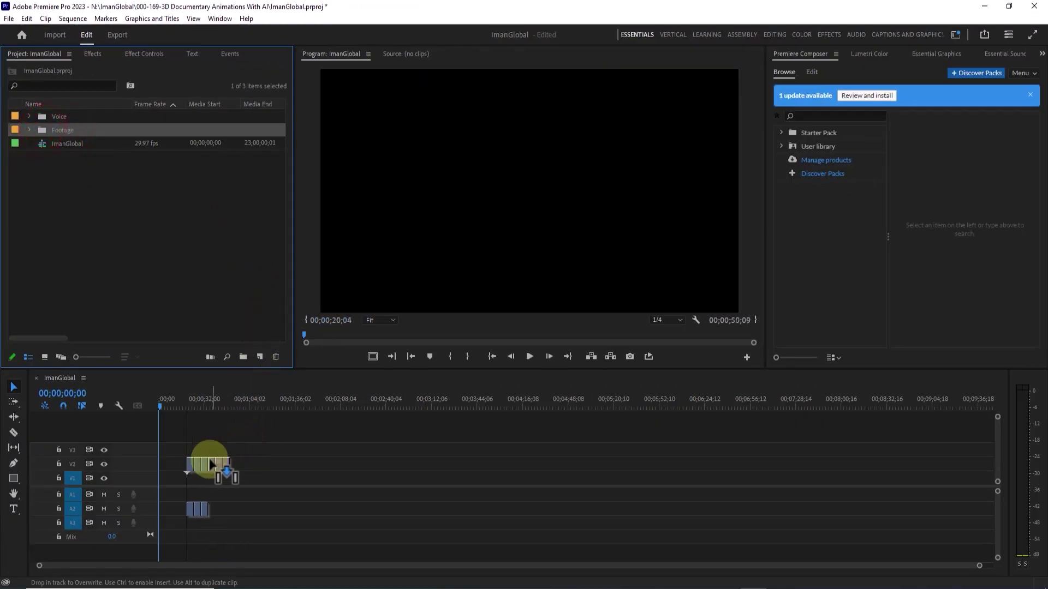
drag(210, 461, 173, 479)
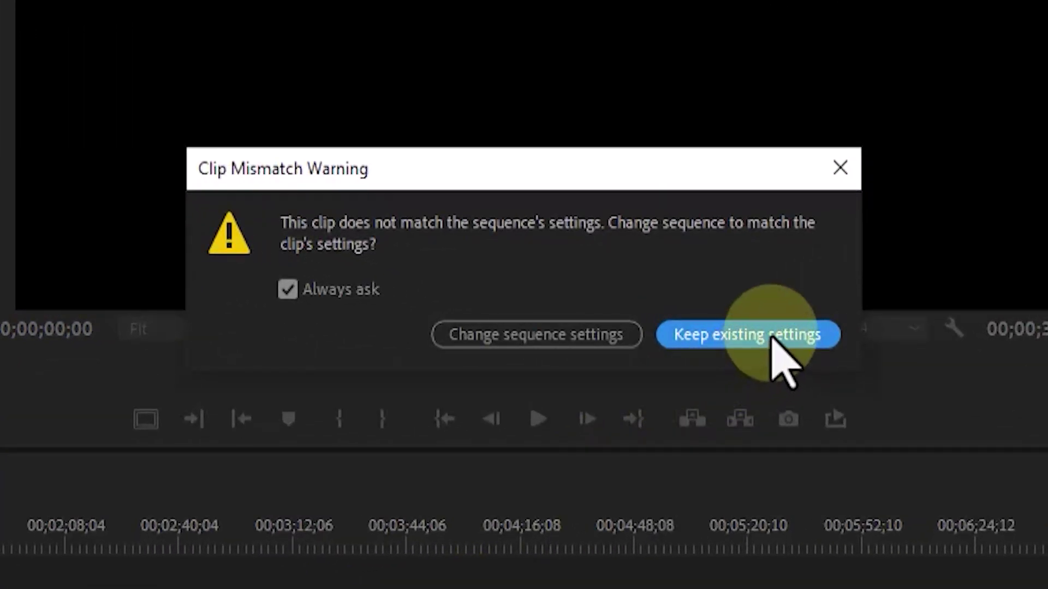
click(773, 338)
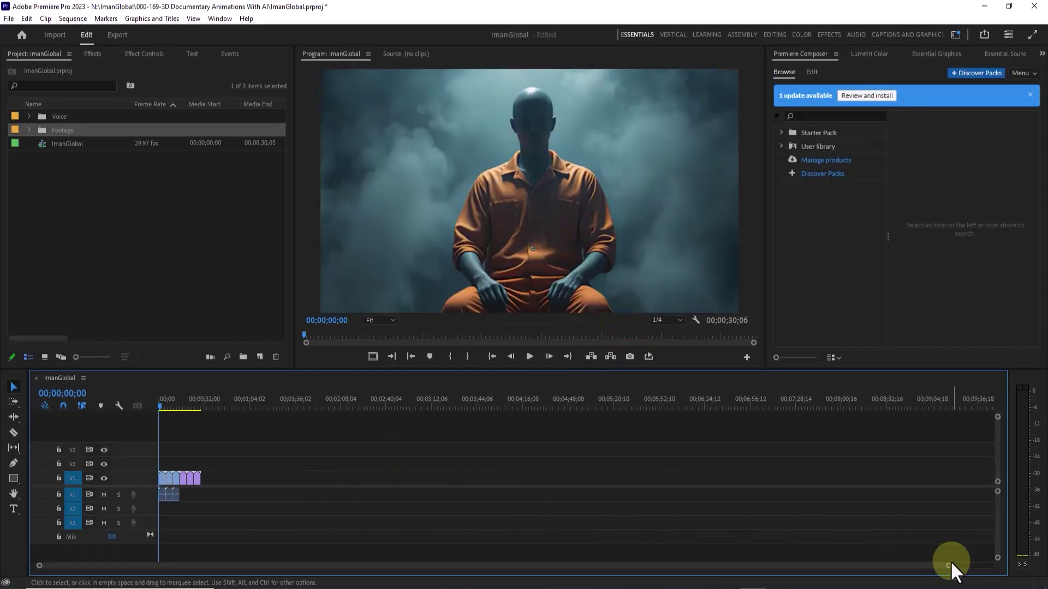
Select all timeline clips and apply Scale to Frame Size.
drag(901, 573, 587, 573)
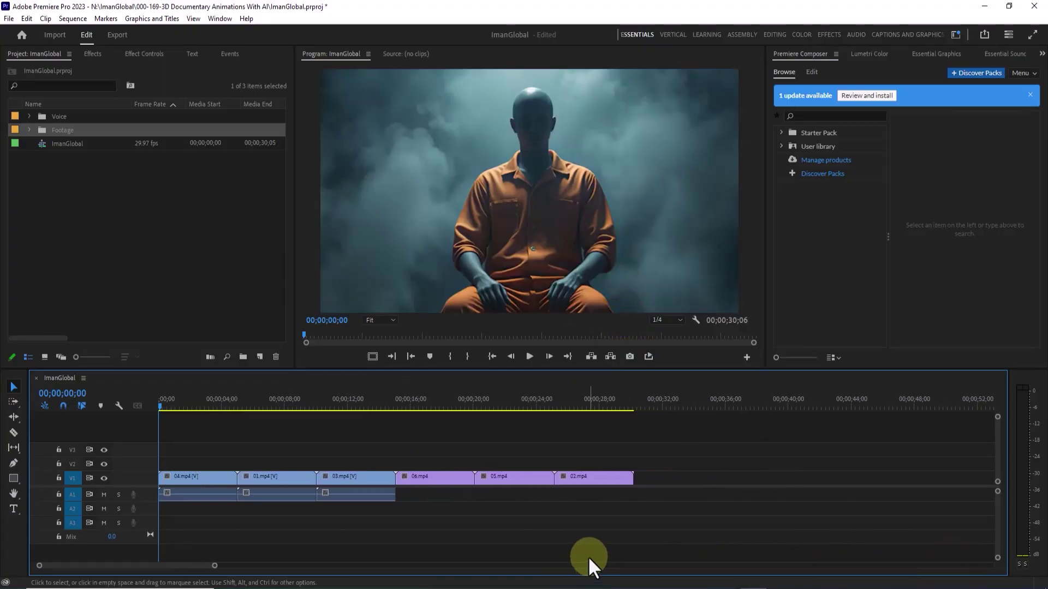
click(523, 392)
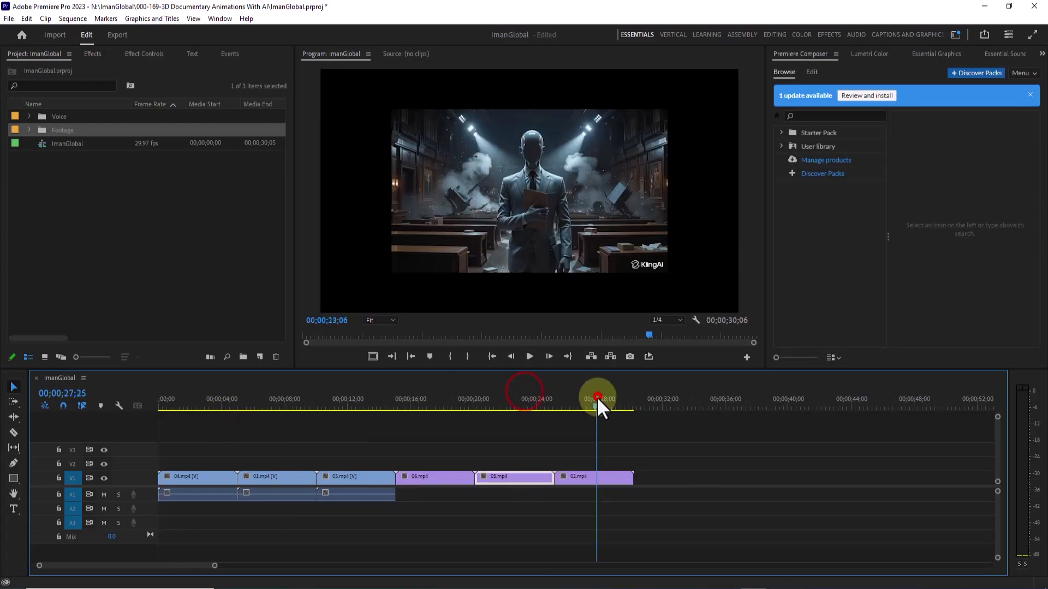
drag(671, 444, 159, 542)
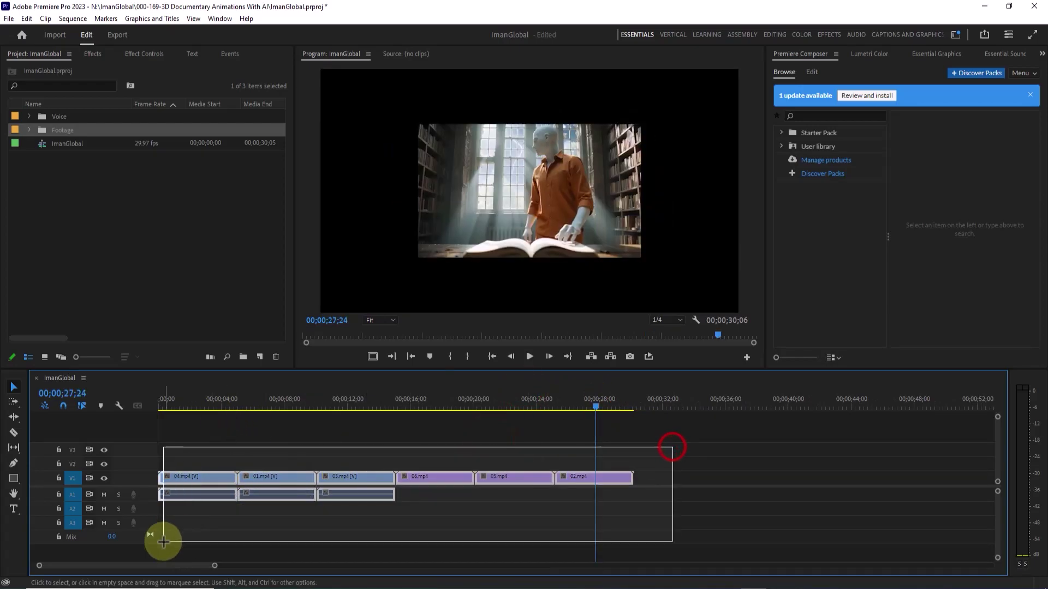
right_click(293, 488)
click(337, 462)
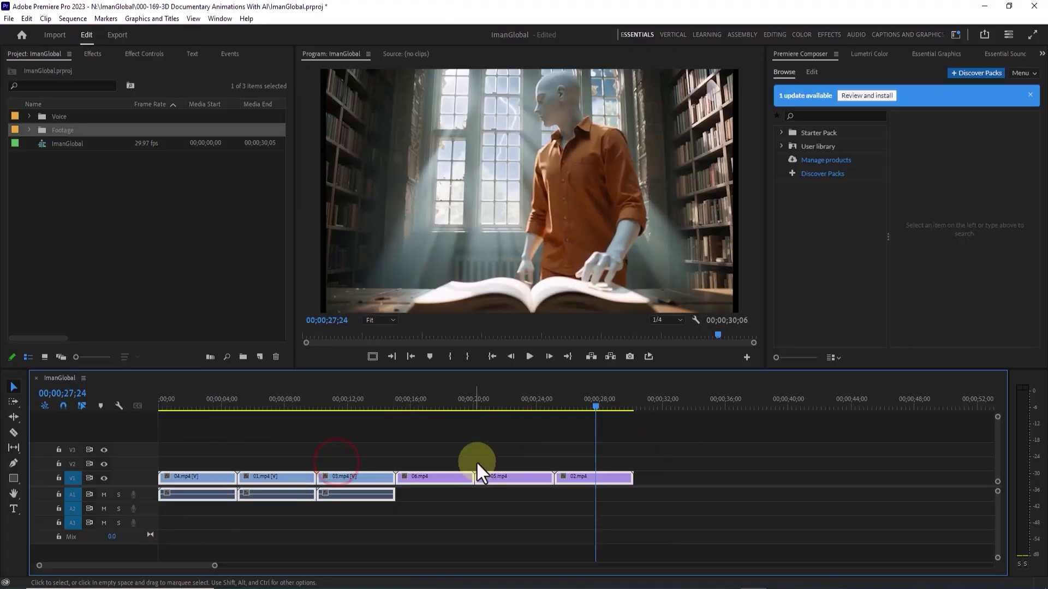
Unlink the clips' audio and delete the audio clips from A1.
click(496, 445)
drag(374, 445, 183, 507)
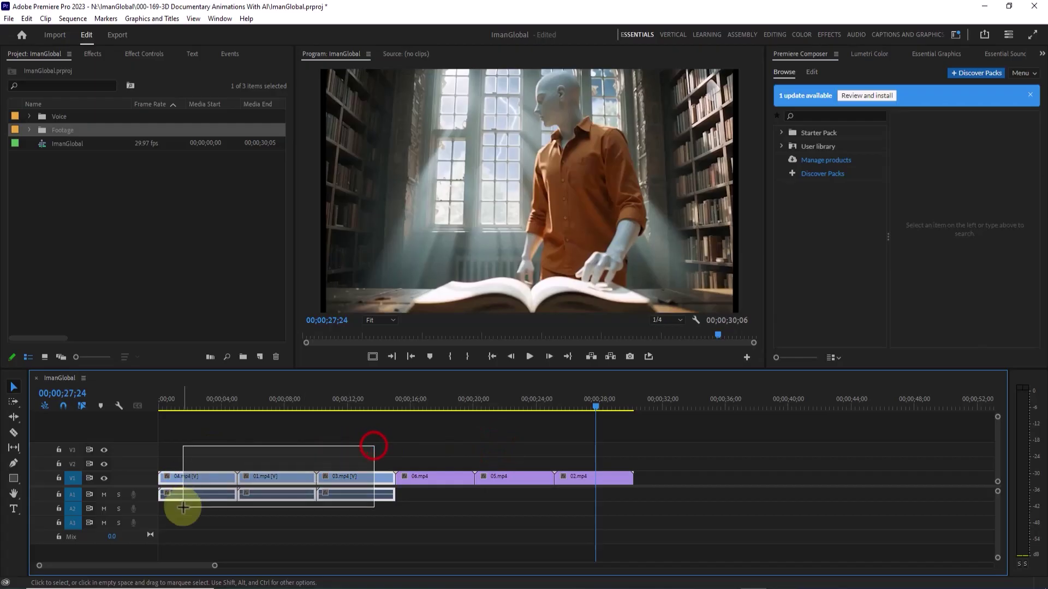
right_click(216, 476)
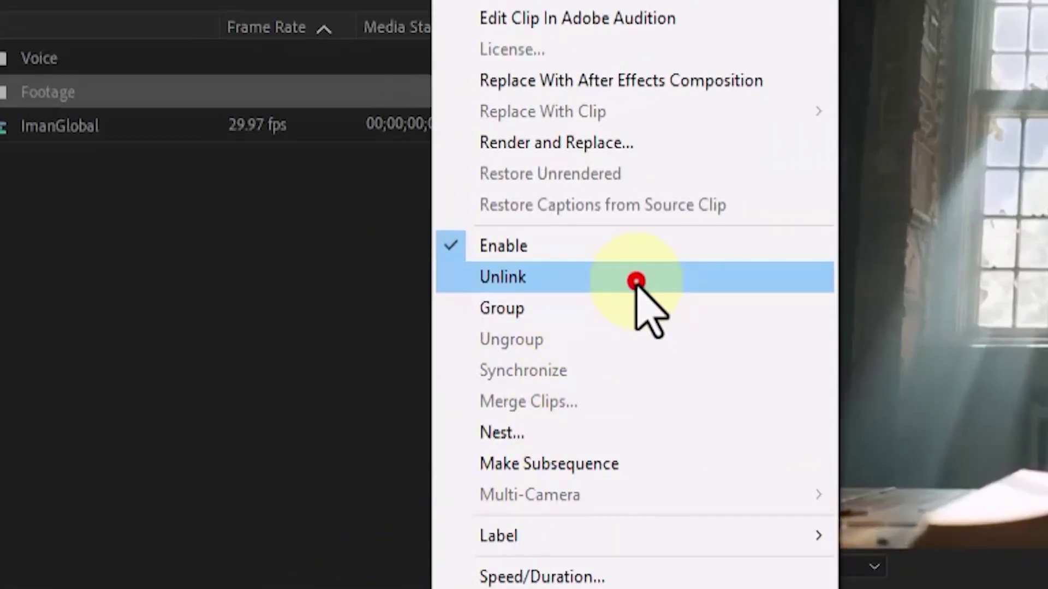
click(635, 282)
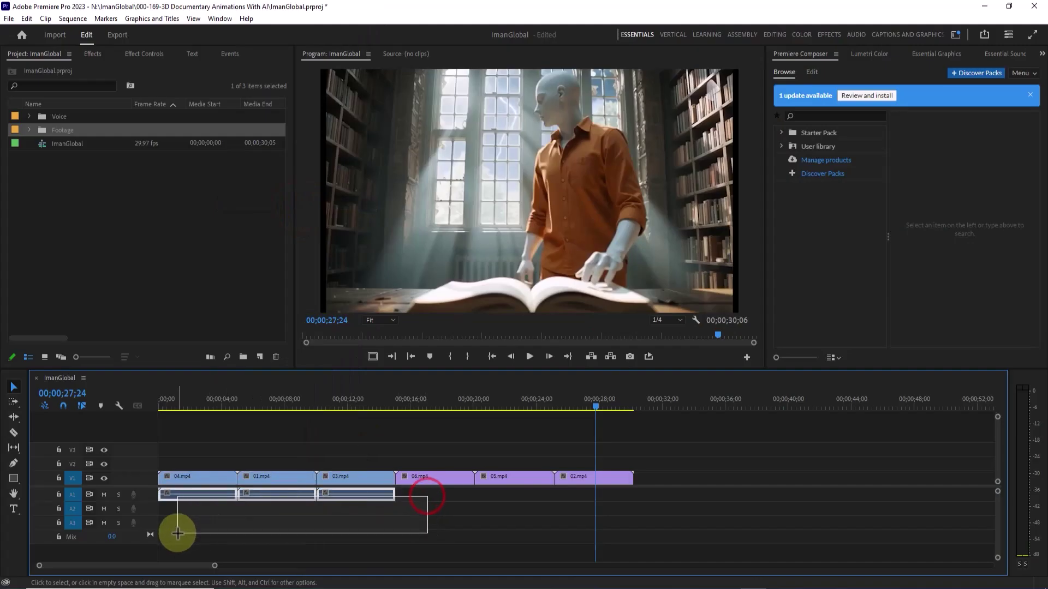
right_click(296, 497)
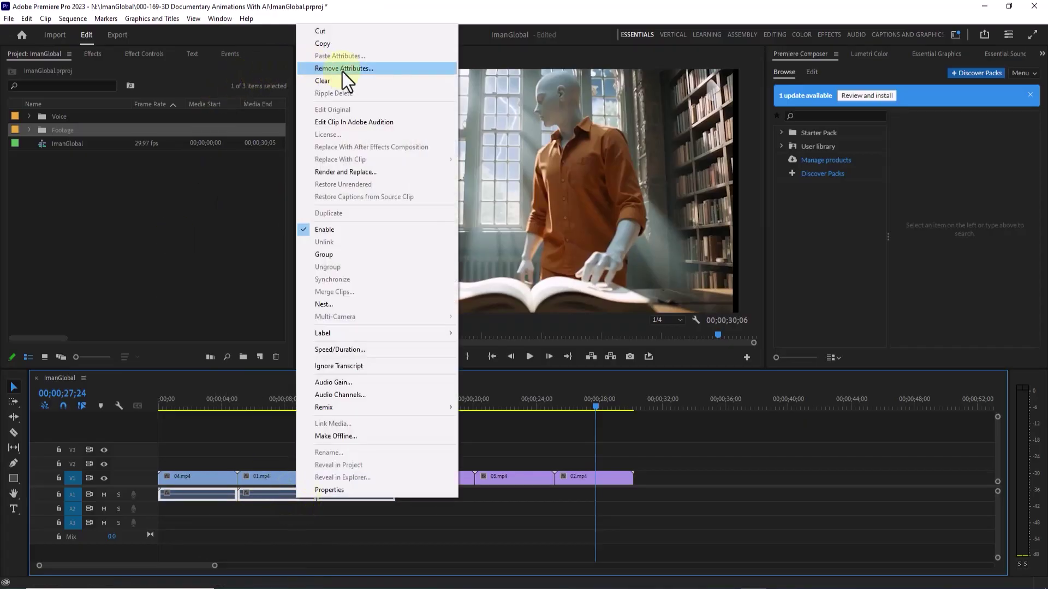
click(356, 84)
Rearrange the clips into order 01 to 06, placing 04.mp4 between 03.mp4 and 05.mp4.
drag(196, 475, 460, 459)
drag(665, 371, 666, 372)
drag(334, 416, 191, 416)
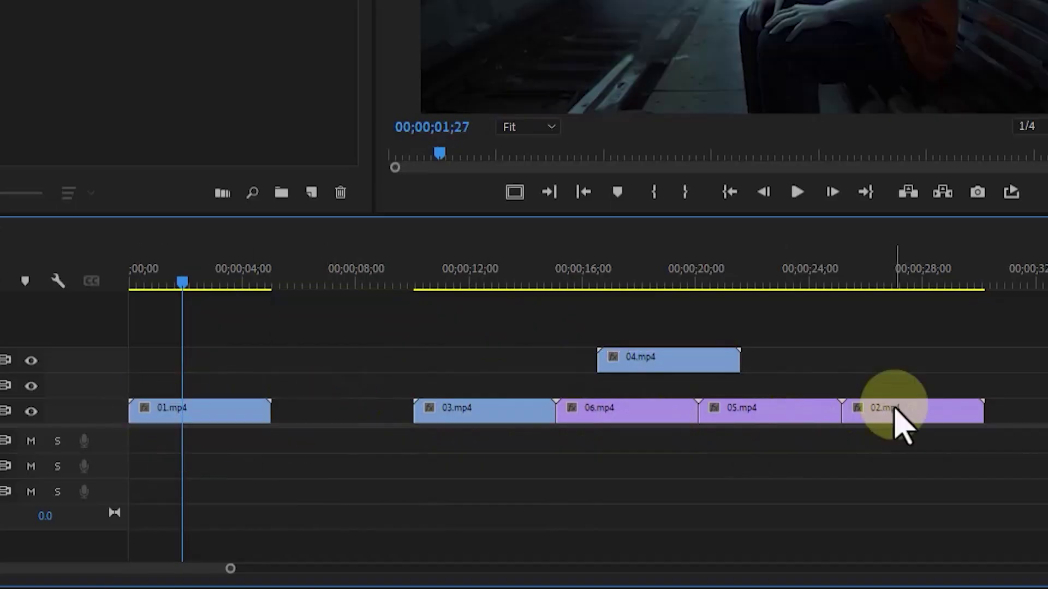
drag(892, 410, 322, 415)
click(499, 285)
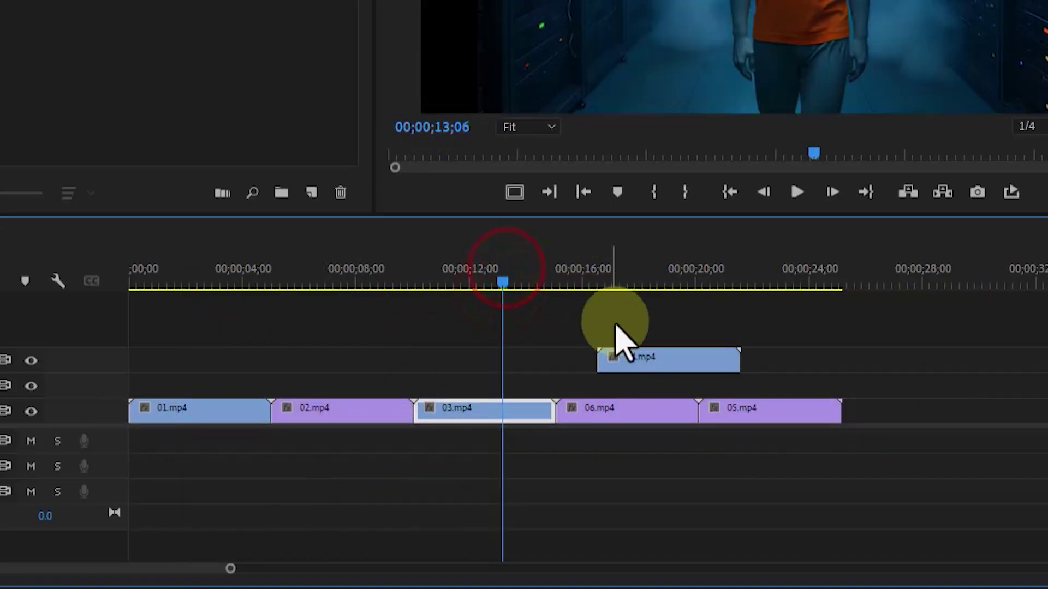
drag(633, 412, 940, 421)
drag(655, 366, 643, 410)
drag(934, 414, 915, 420)
drag(185, 398, 287, 391)
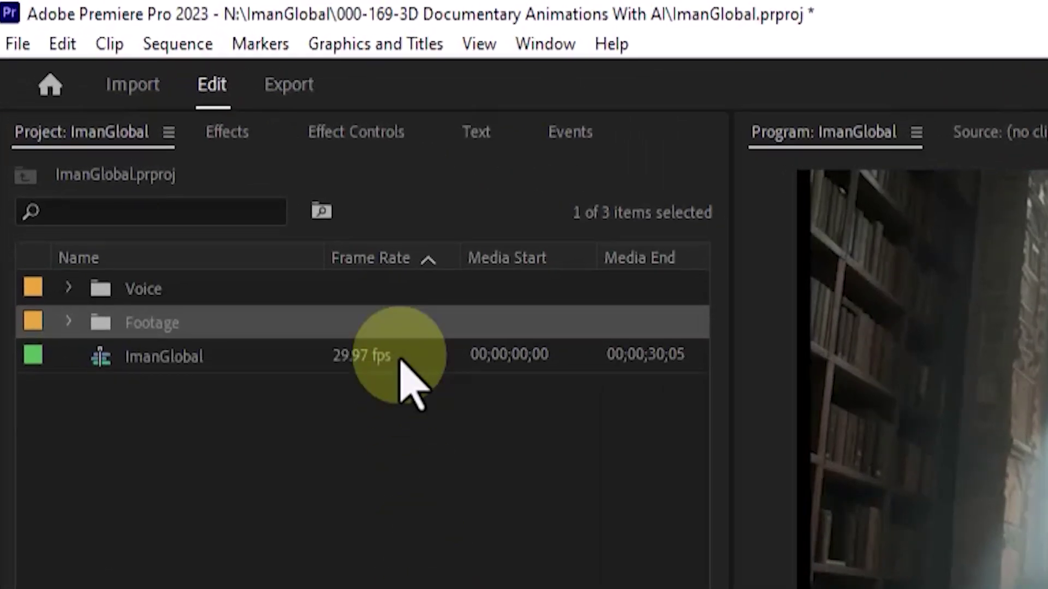
Enlarge 02.mp4 to 106% scale and scale up 03.mp4 and 05.mp4 slightly in Effect Controls.
click(144, 54)
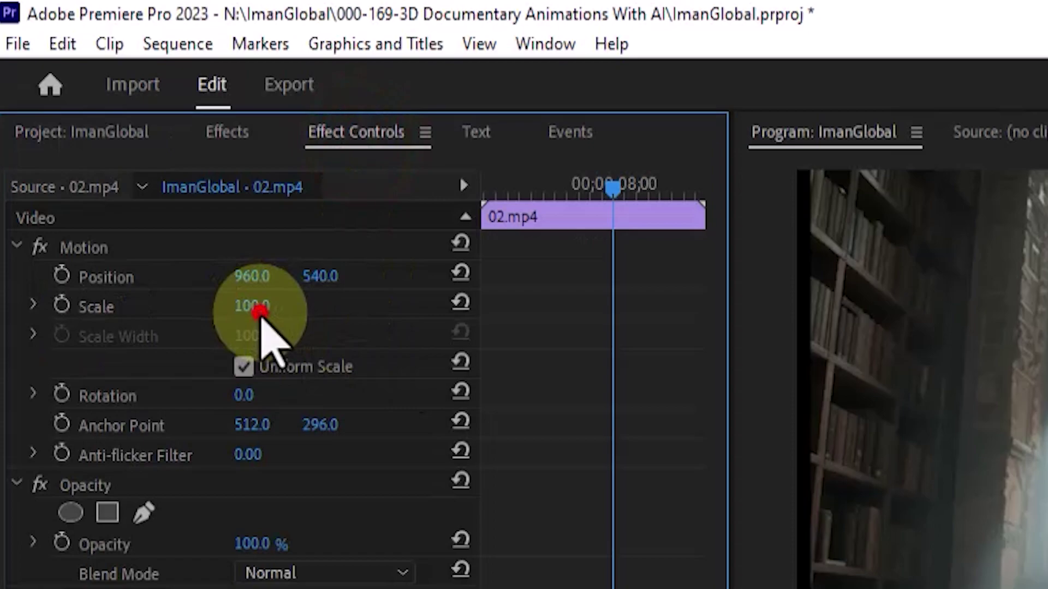
drag(261, 312, 175, 133)
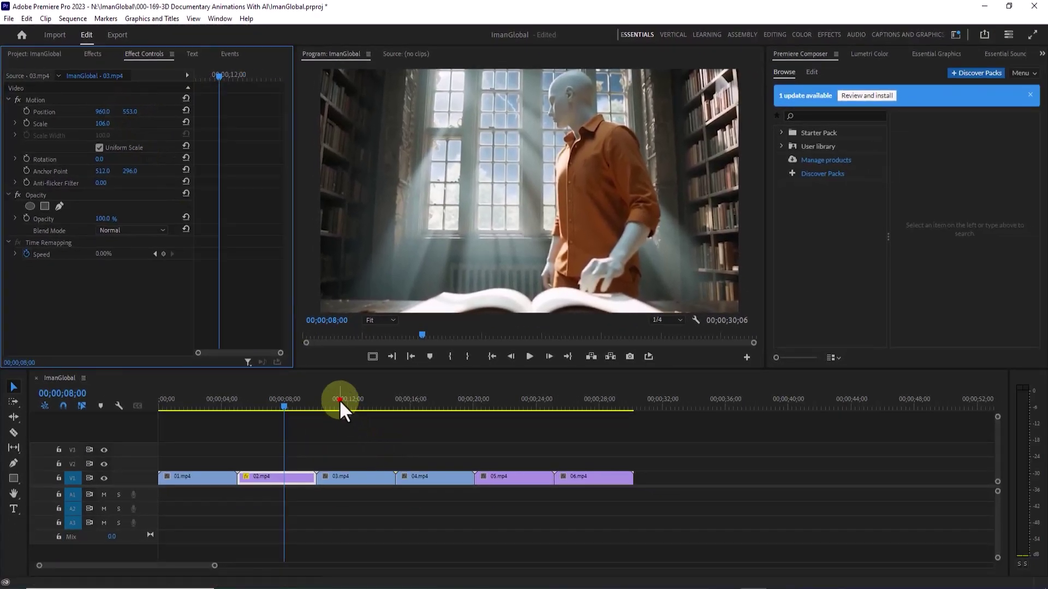
click(358, 408)
mouse_move(150, 82)
mouse_down()
mouse_move(140, 82)
mouse_move(148, 90)
mouse_move(171, 80)
mouse_up()
click(542, 442)
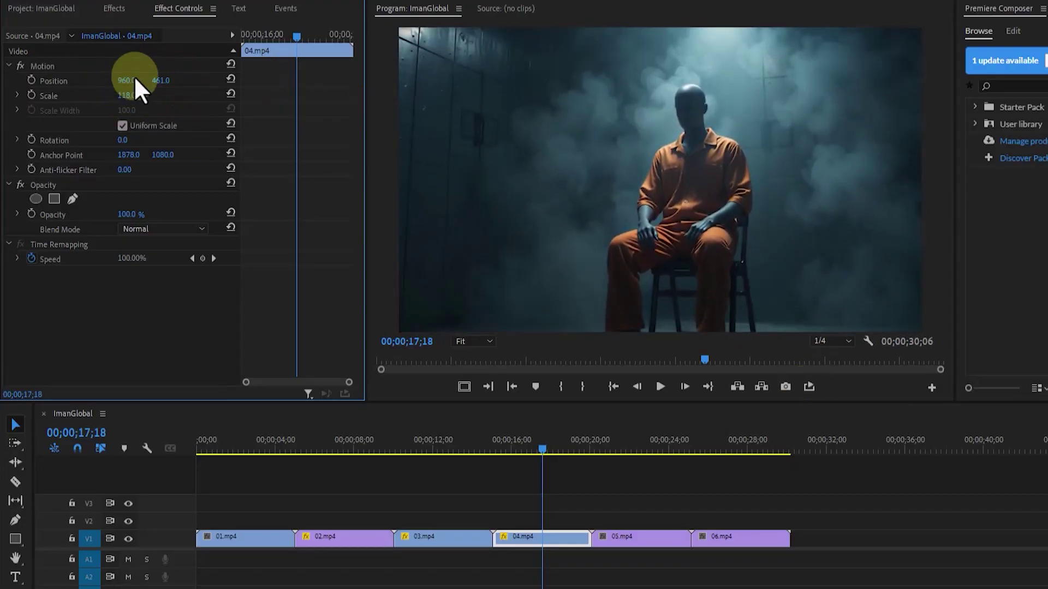
drag(627, 443, 644, 441)
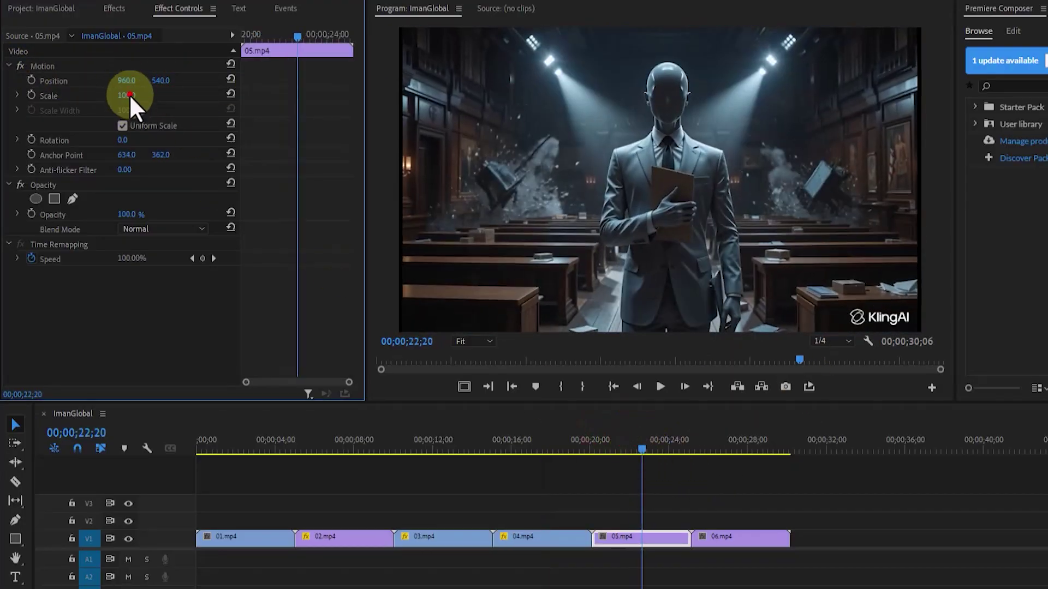
drag(129, 98, 148, 97)
drag(744, 451, 737, 453)
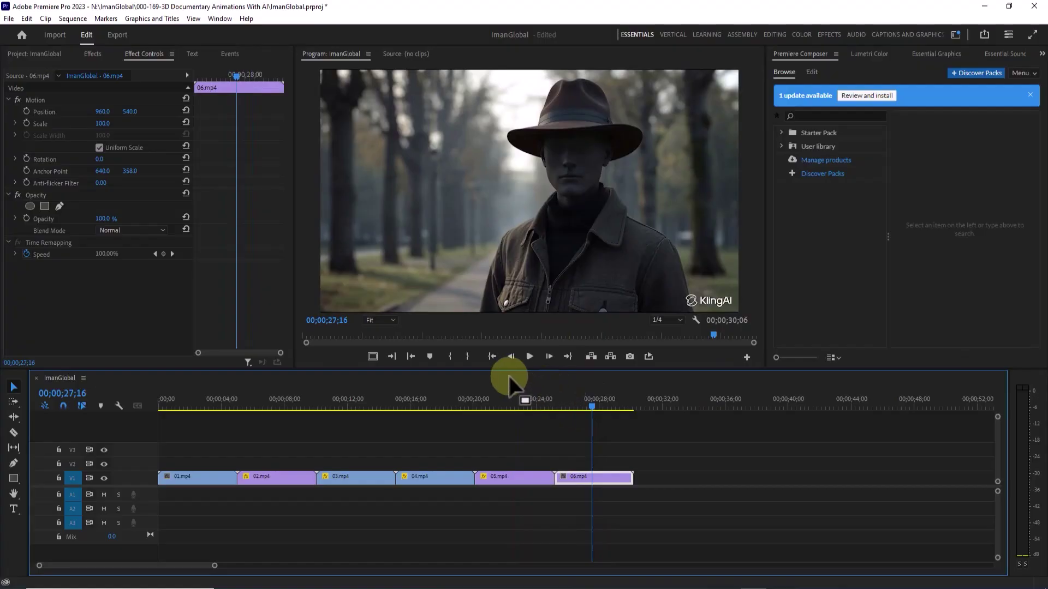
drag(201, 408, 583, 408)
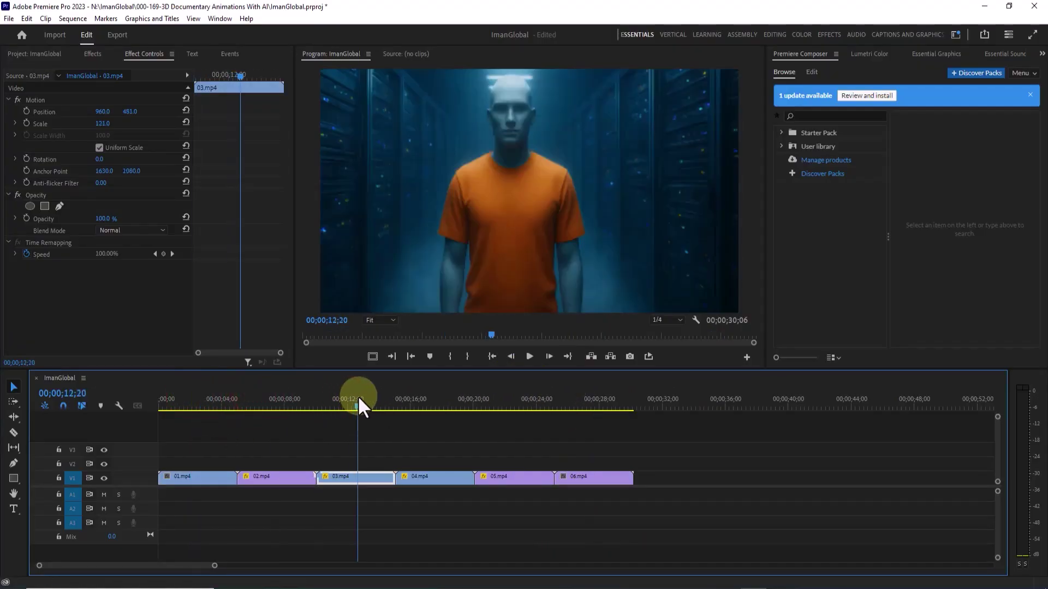
Place the 01.m4a voiceover from the Voice bin onto audio track A1.
click(34, 57)
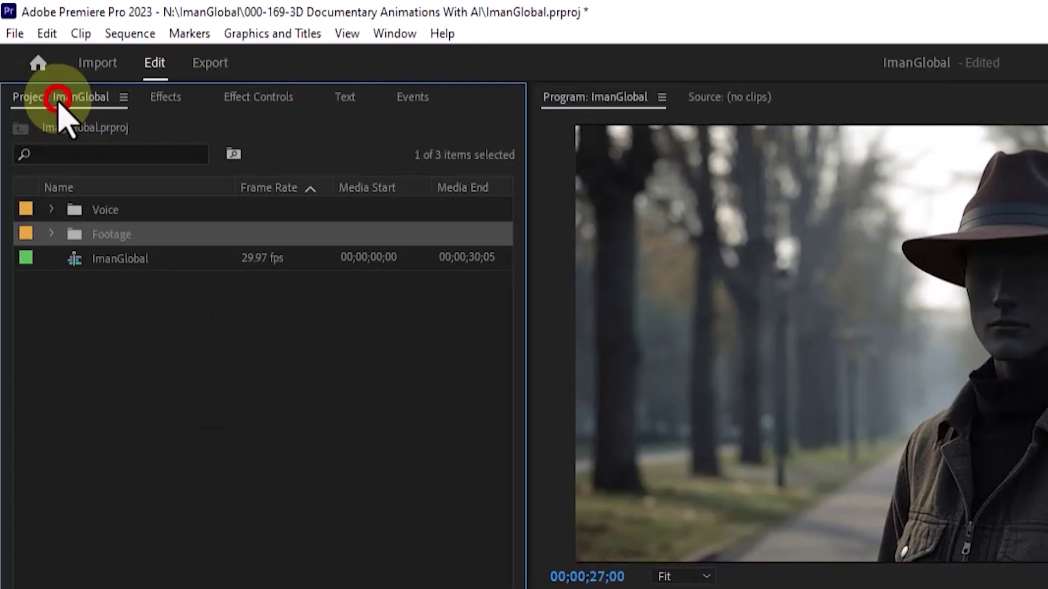
click(51, 209)
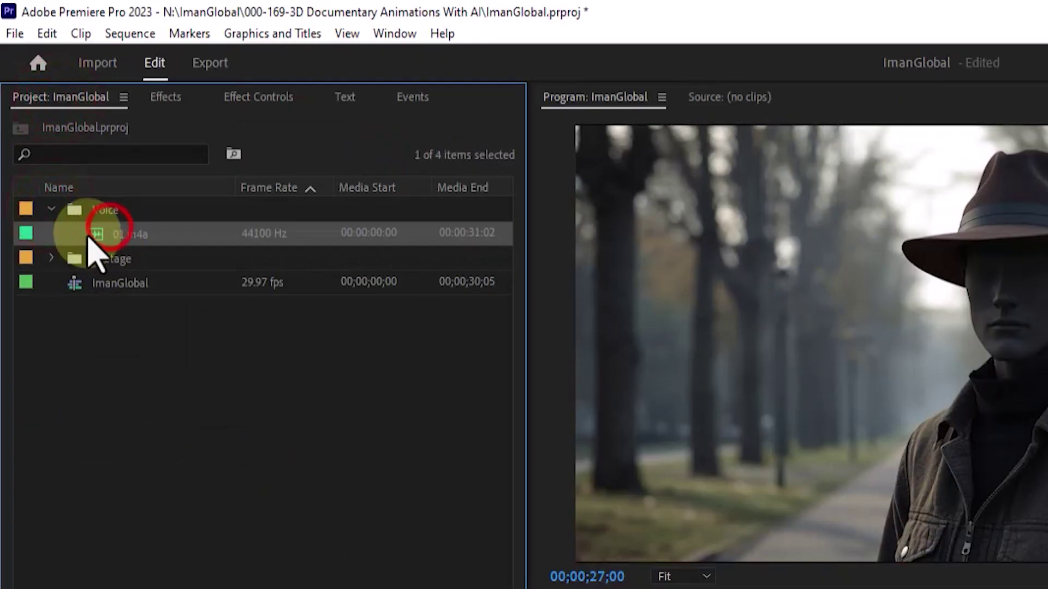
drag(92, 236, 159, 494)
click(191, 495)
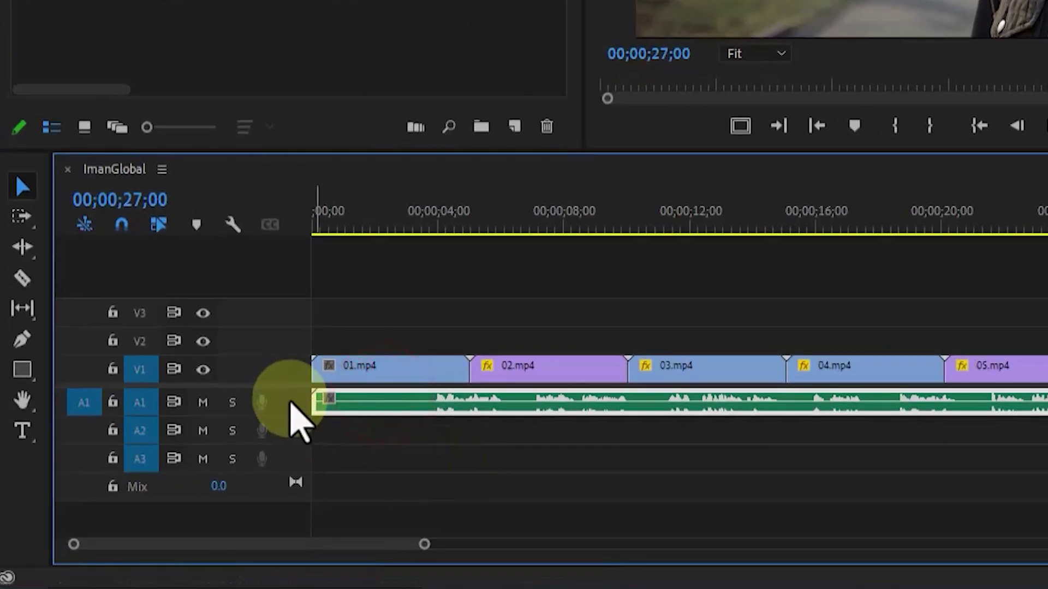
Cut the voiceover where speech begins and clear the leading and trailing audio pieces.
click(22, 278)
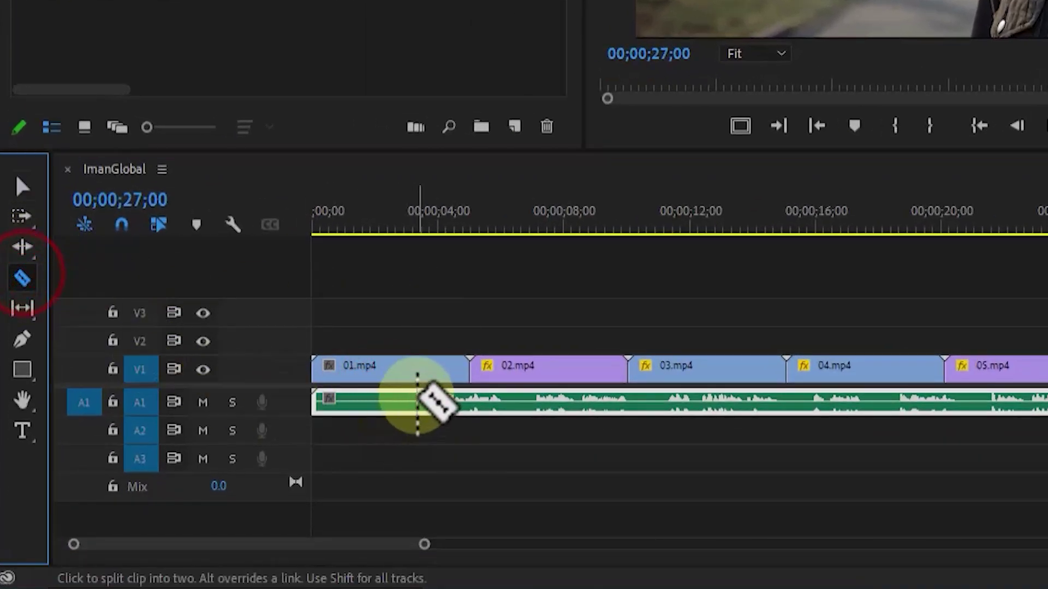
double_click(302, 426)
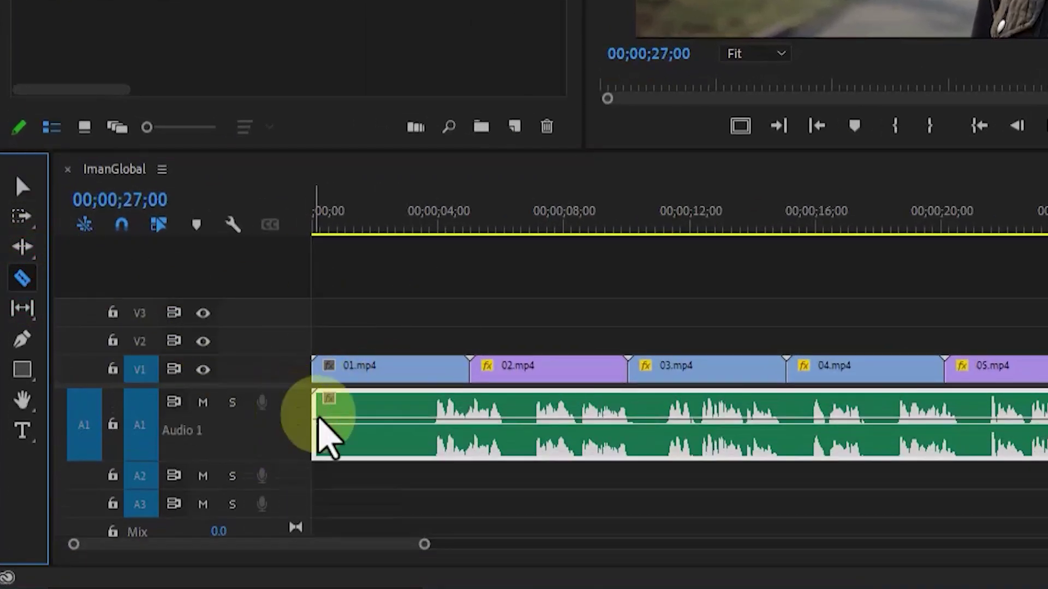
key(=)
key(=)
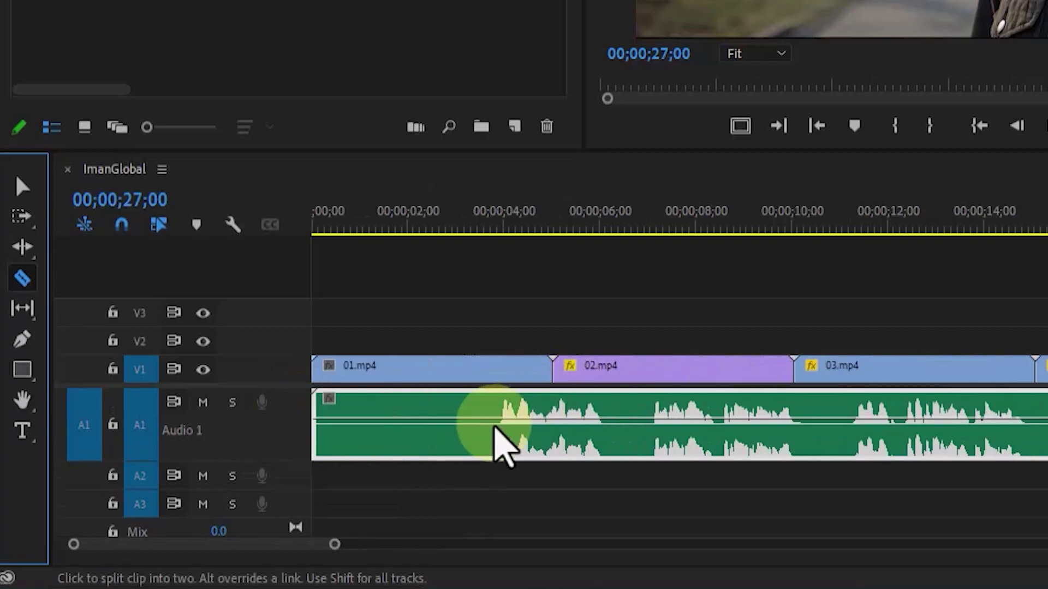
click(474, 431)
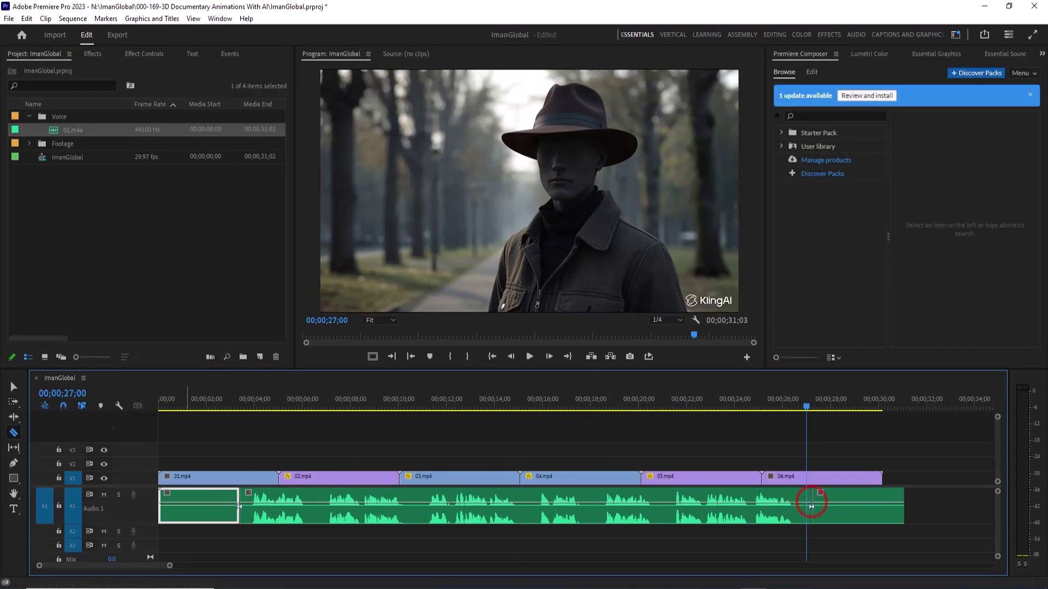
click(13, 387)
right_click(205, 510)
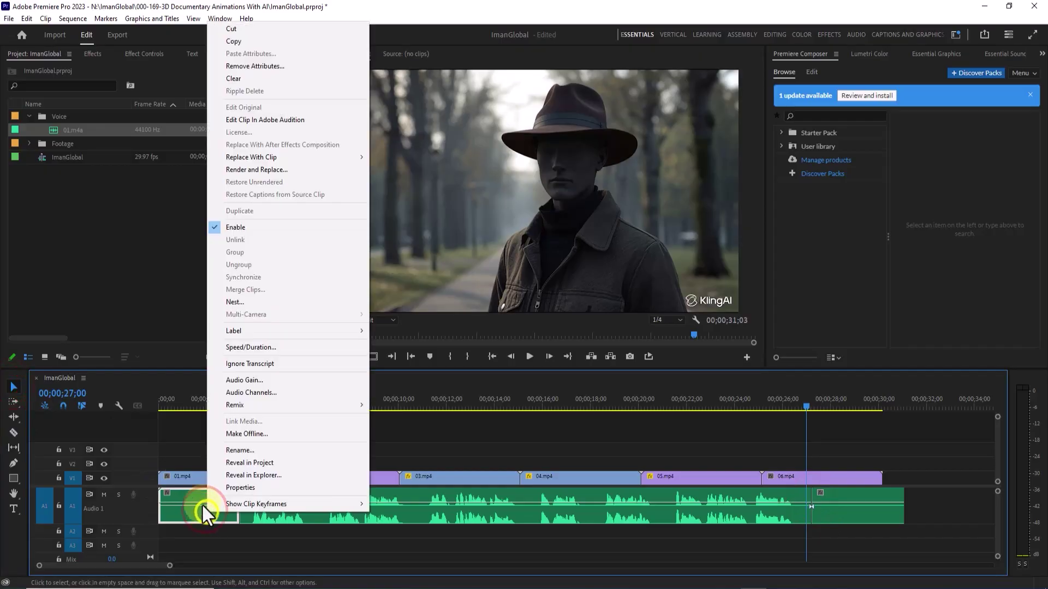
click(259, 79)
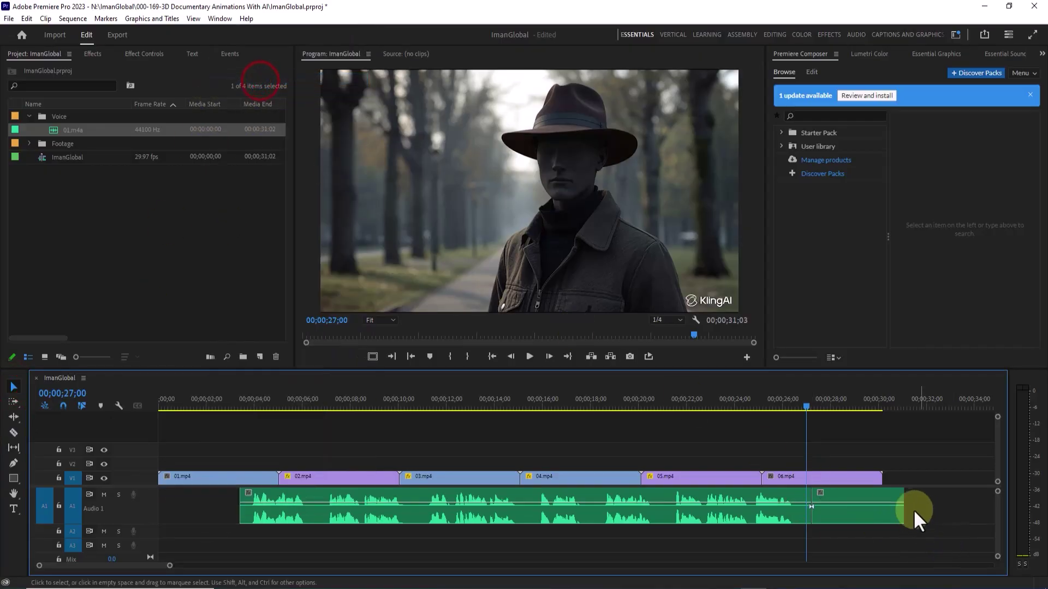
right_click(885, 492)
click(905, 61)
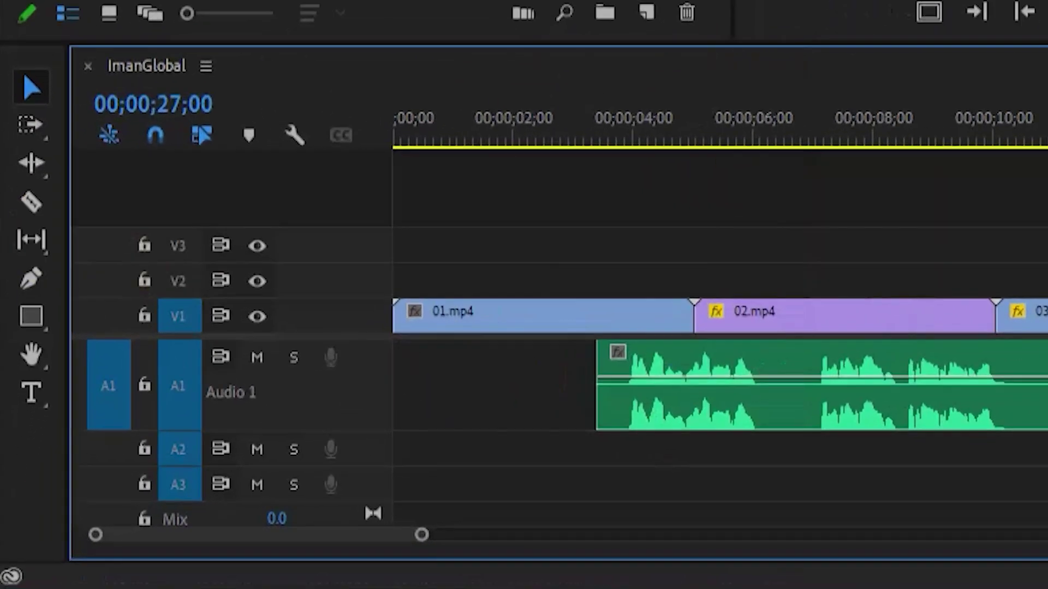
Razor the voiceover into pieces at five points matching the clip boundaries.
click(31, 202)
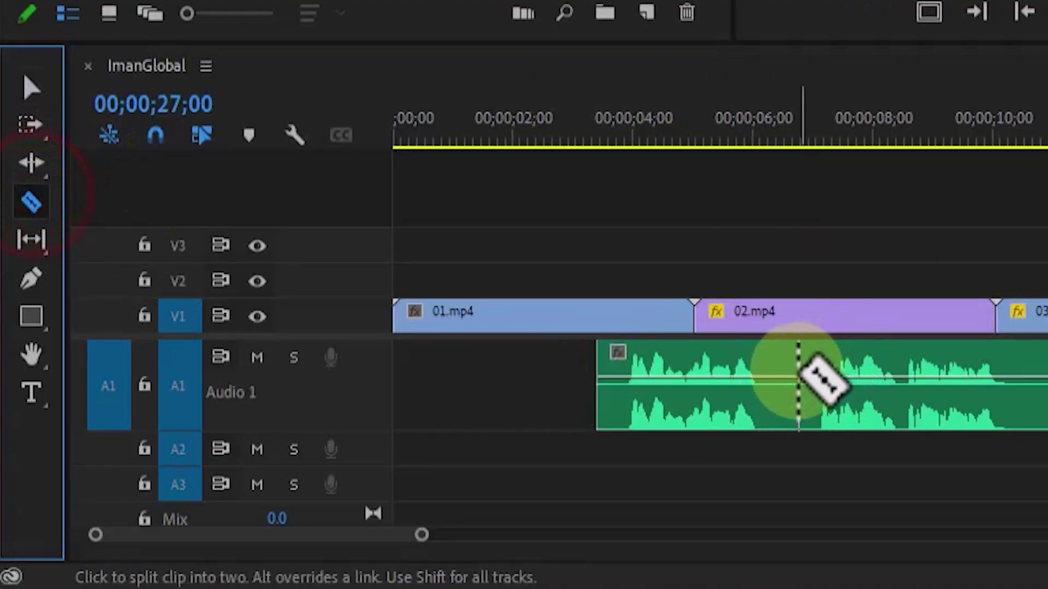
click(217, 461)
click(365, 464)
click(528, 459)
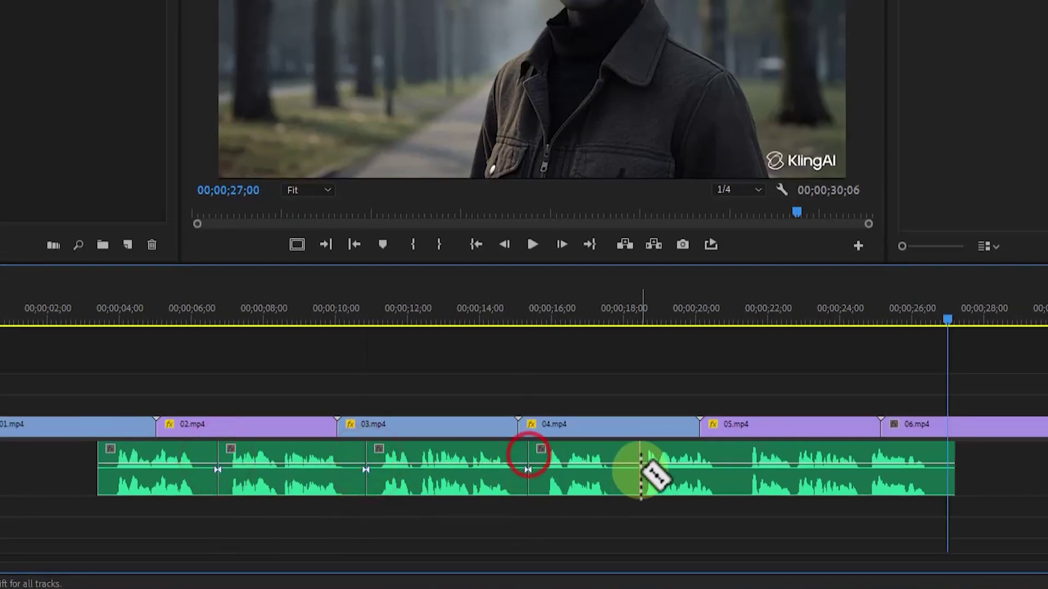
click(638, 461)
click(728, 461)
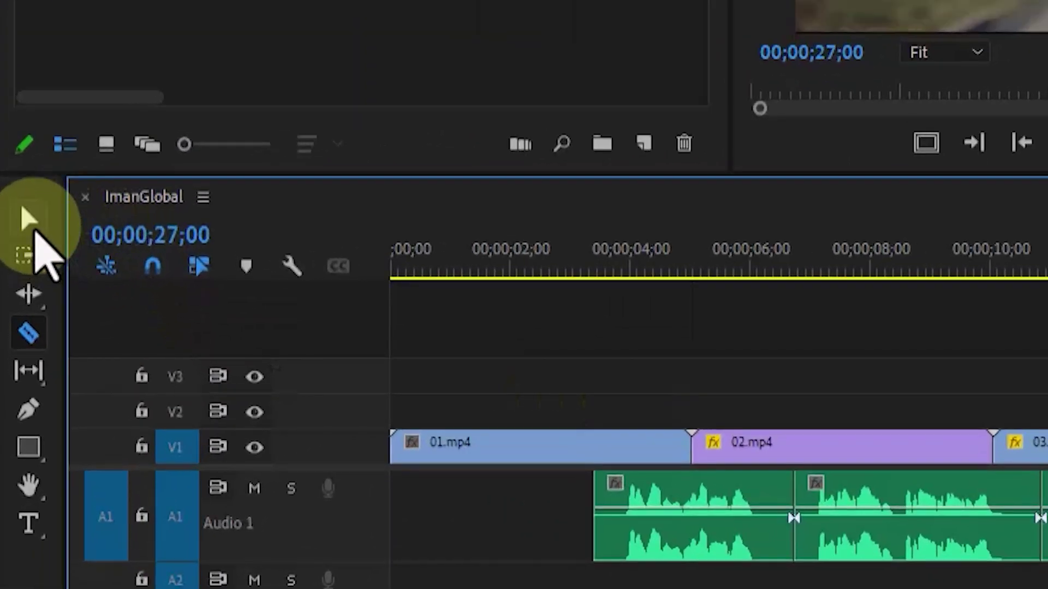
Move each voice piece under its matching clip, 01.mp4 through 06.mp4.
click(28, 218)
drag(740, 486, 549, 502)
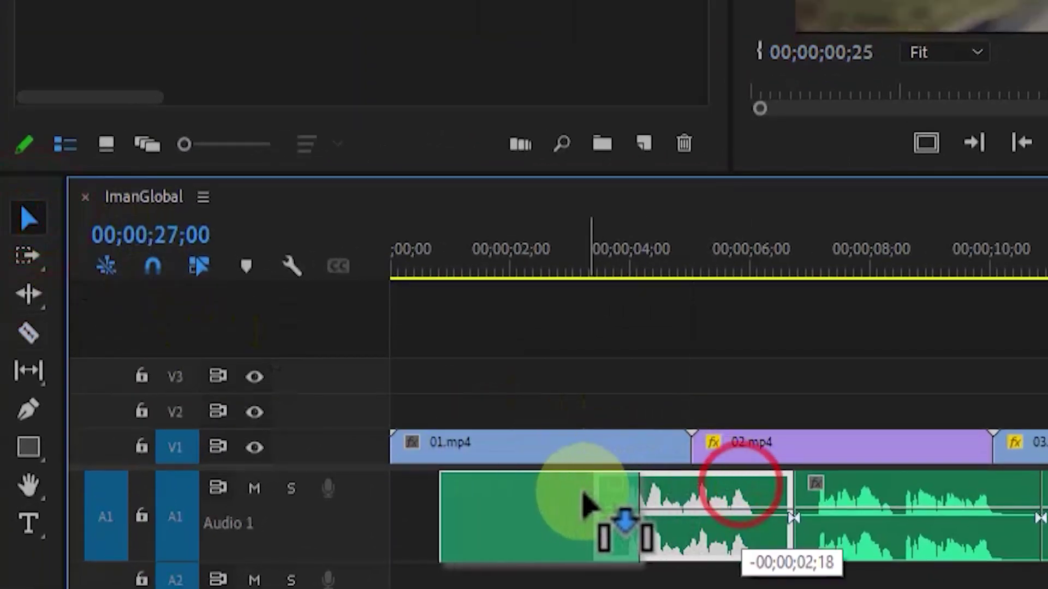
drag(376, 494, 333, 498)
drag(481, 494, 462, 493)
drag(564, 494, 558, 495)
drag(771, 502, 830, 505)
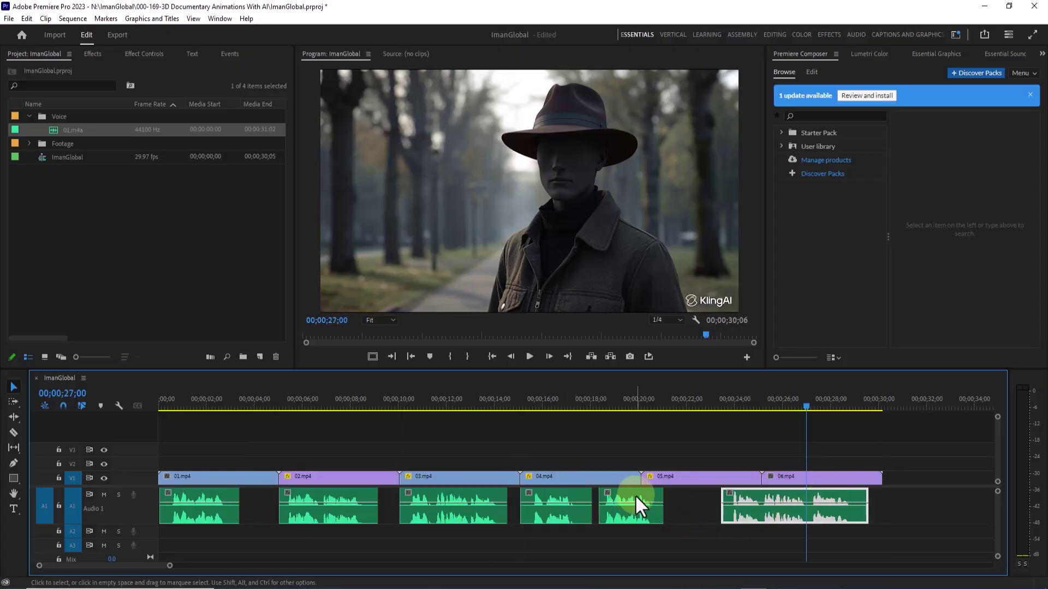
drag(636, 497, 681, 503)
drag(847, 491, 860, 494)
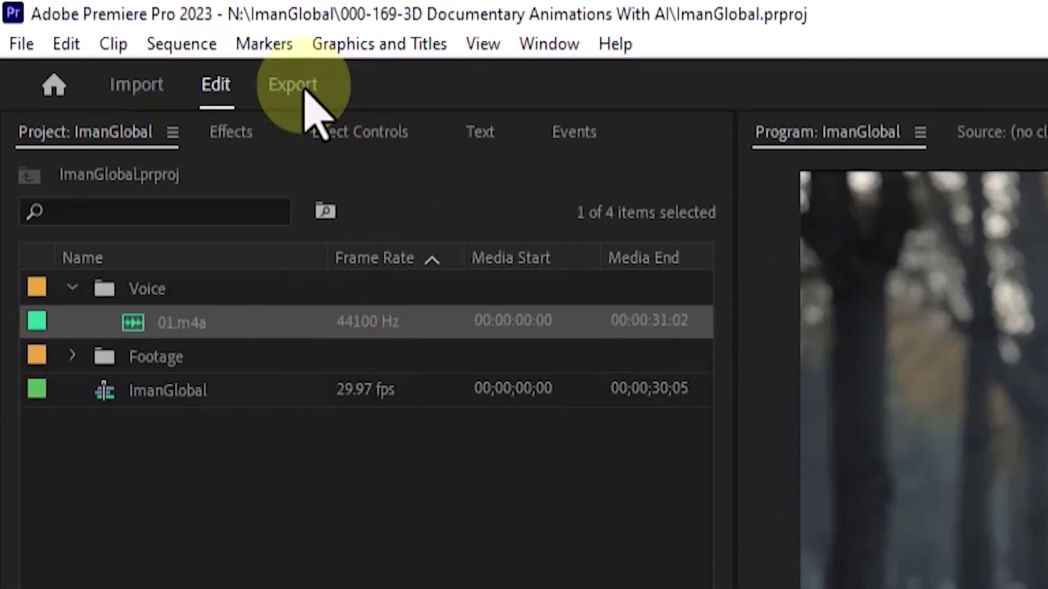
Name the export file ImanGlobal.mp4, saving it to the 000-168-Piclumen folder.
click(305, 90)
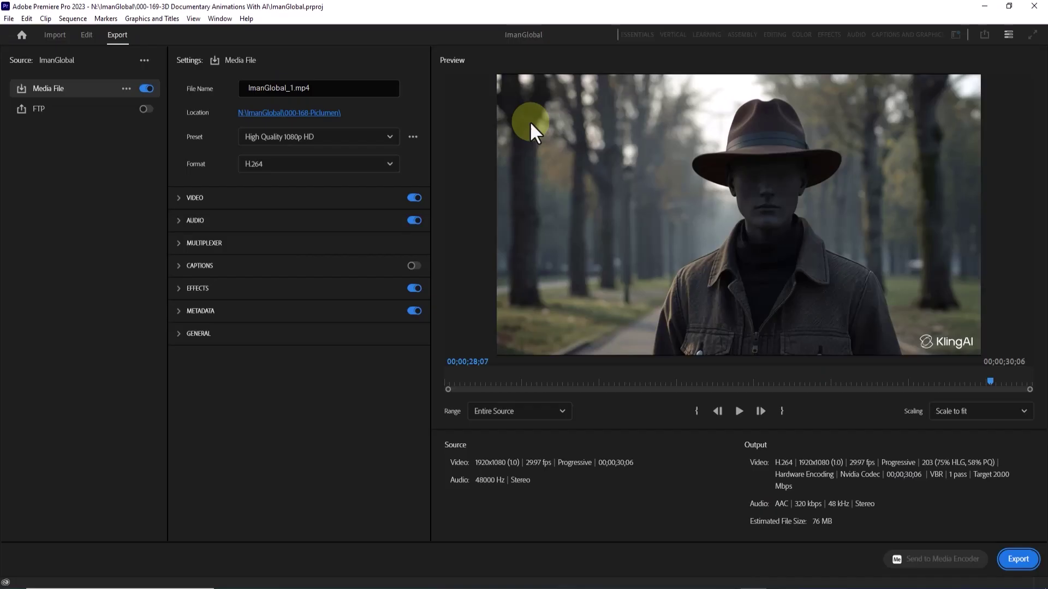
click(310, 87)
text(ImanGlobal)
click(333, 113)
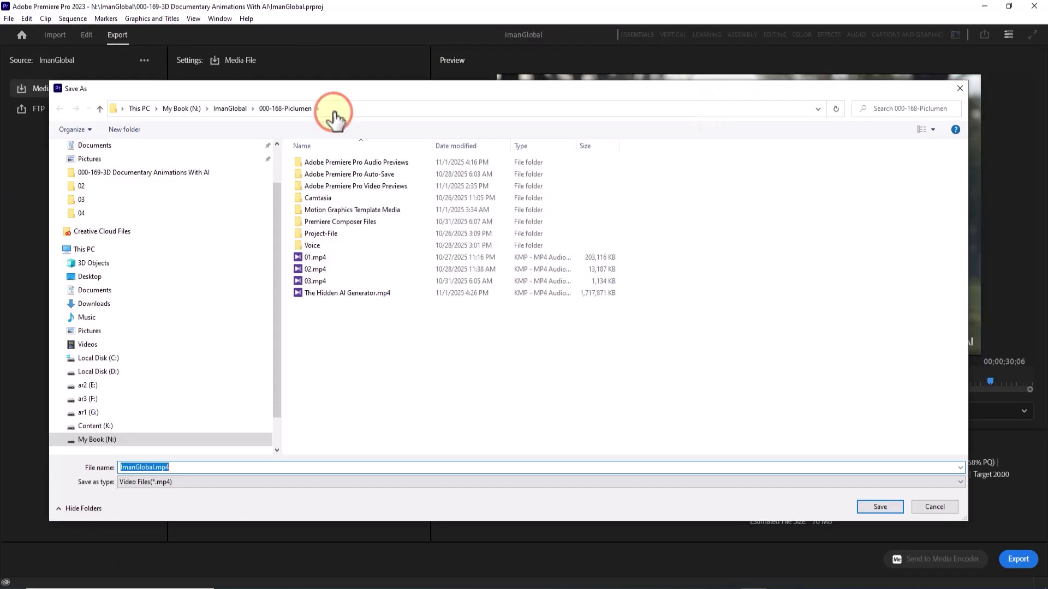
click(888, 506)
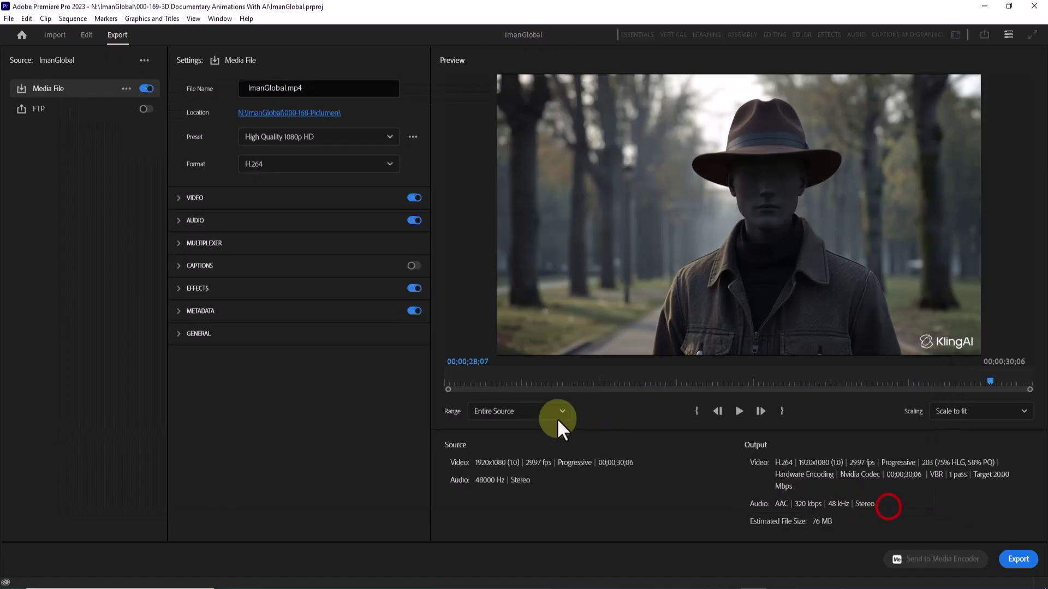
Keep the export format H.264 with the High Quality 1080p HD preset.
click(304, 164)
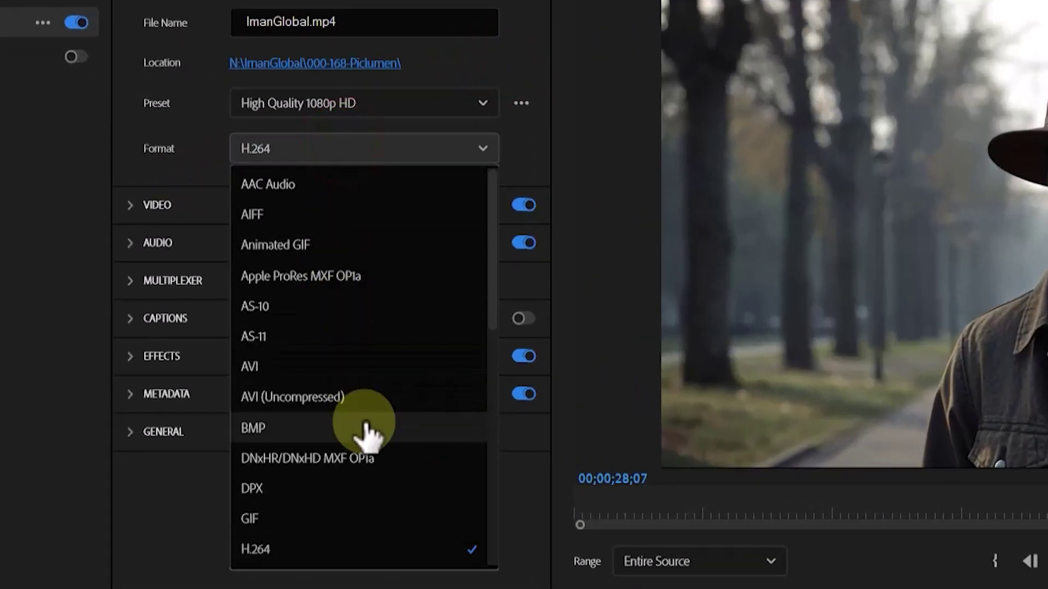
scroll(365, 431, down, 1)
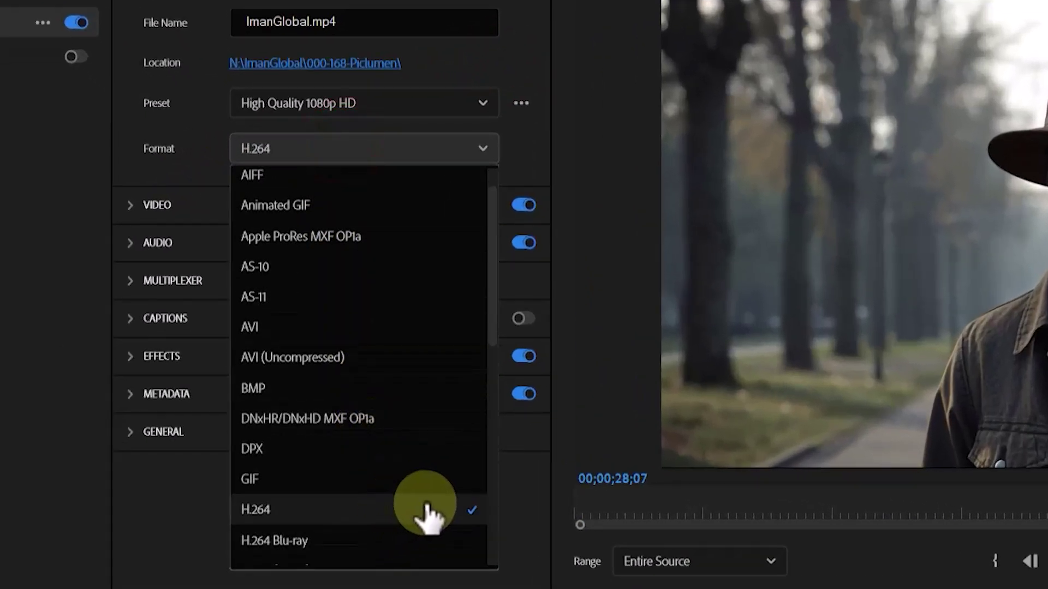
click(601, 170)
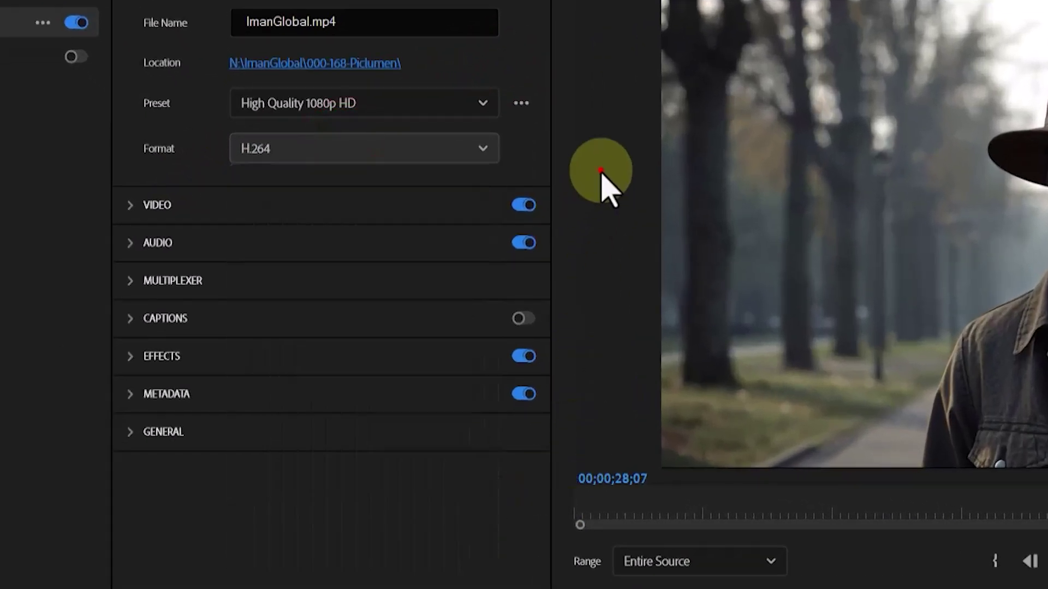
click(437, 103)
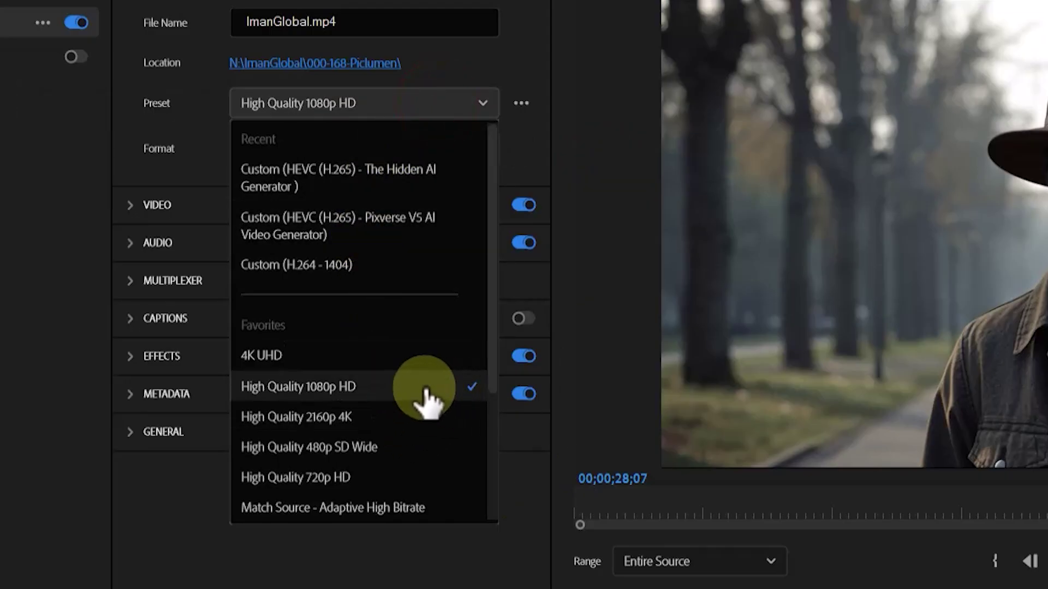
click(588, 144)
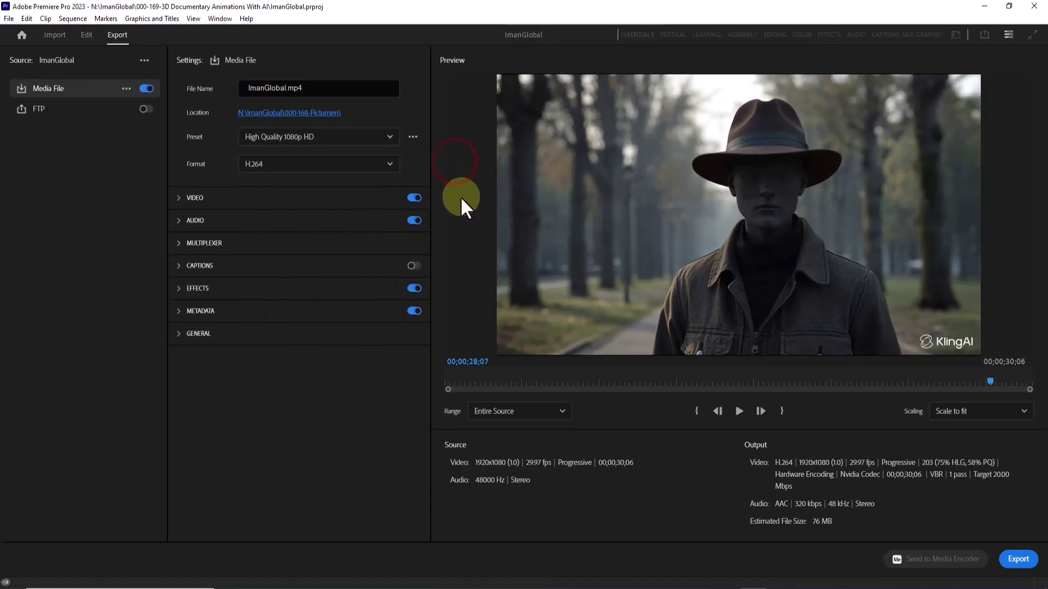